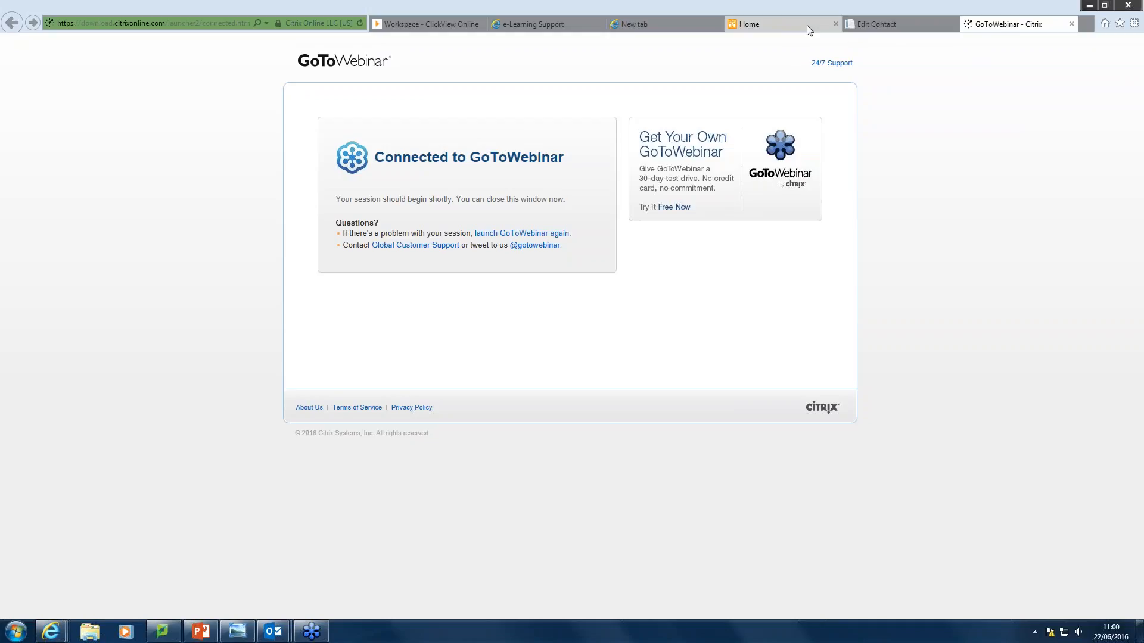
Go to the e-Learning Support site and open its CLICKVIEW page.
{"action": "left_click", "coordinate": [539, 25]}
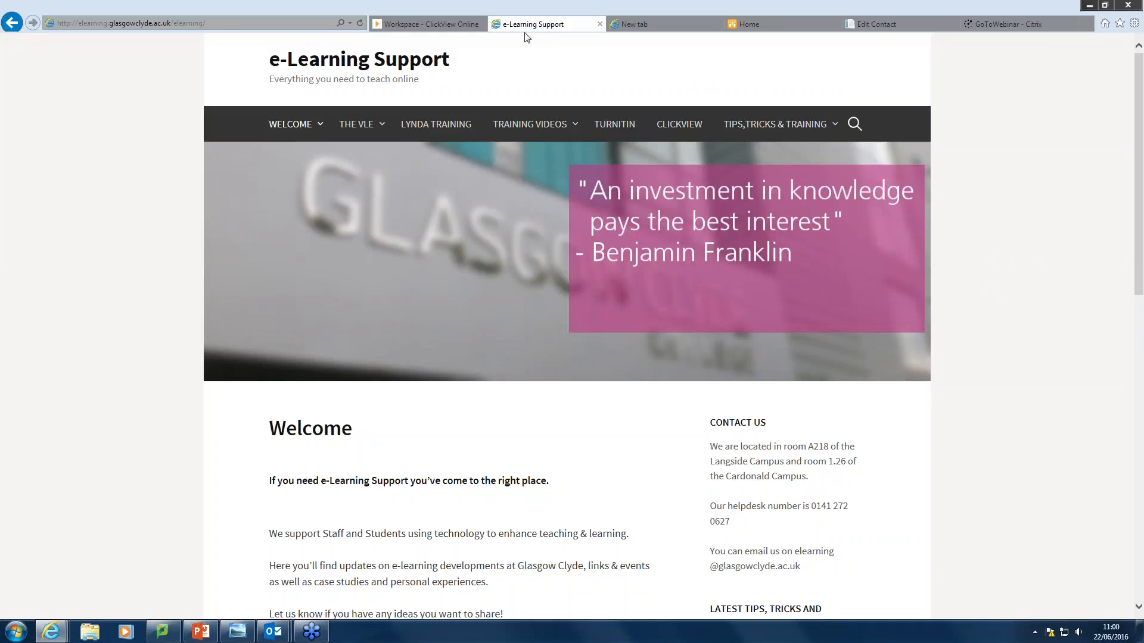
{"action": "mouse_move", "coordinate": [529, 126]}
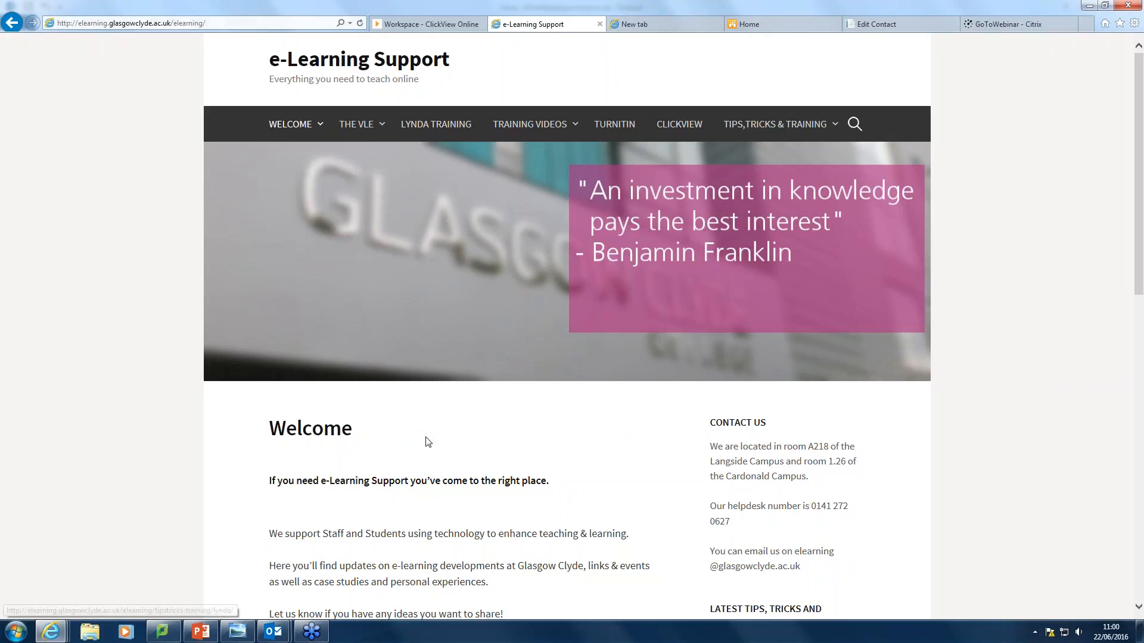
{"action": "left_click", "coordinate": [679, 125]}
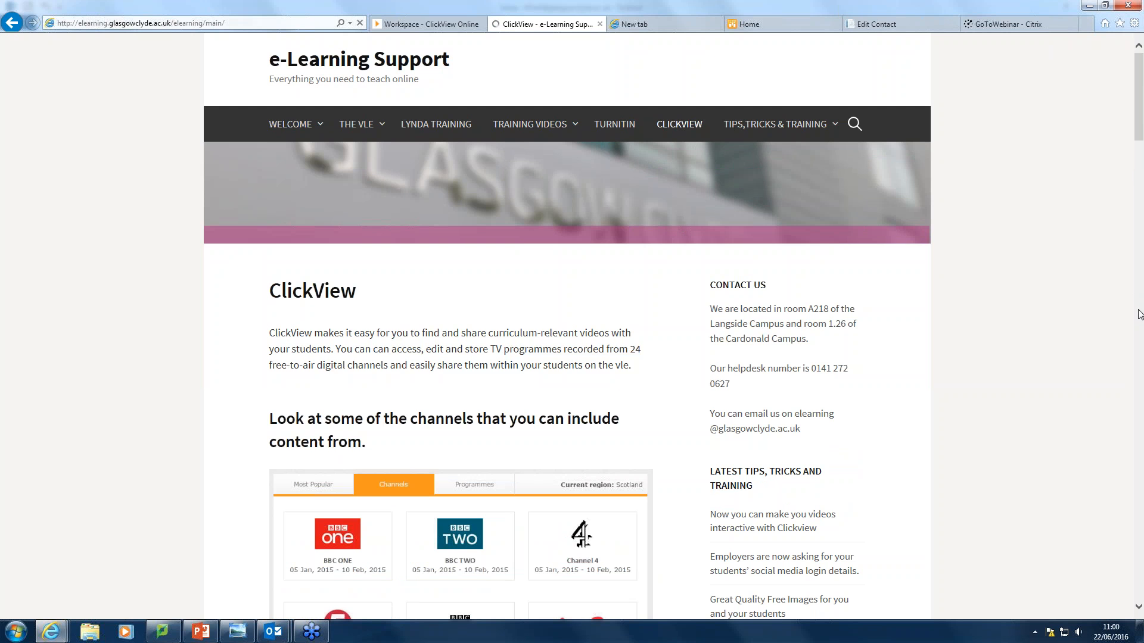
Scroll through the ClickView page's channel logos and text, then back to the top.
{"action": "left_click_drag", "start_coordinate": [1138, 78], "coordinate": [1138, 147]}
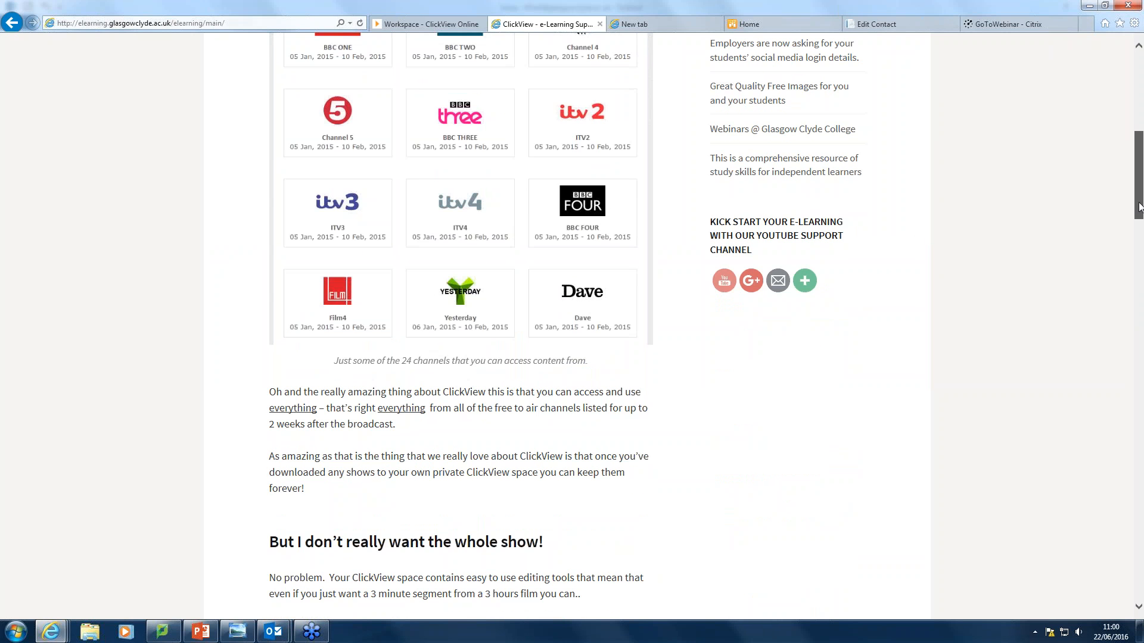
{"action": "scroll", "coordinate": [1138, 194], "scroll_direction": "down", "scroll_amount": 3}
{"action": "left_click_drag", "start_coordinate": [1138, 195], "coordinate": [1123, 90]}
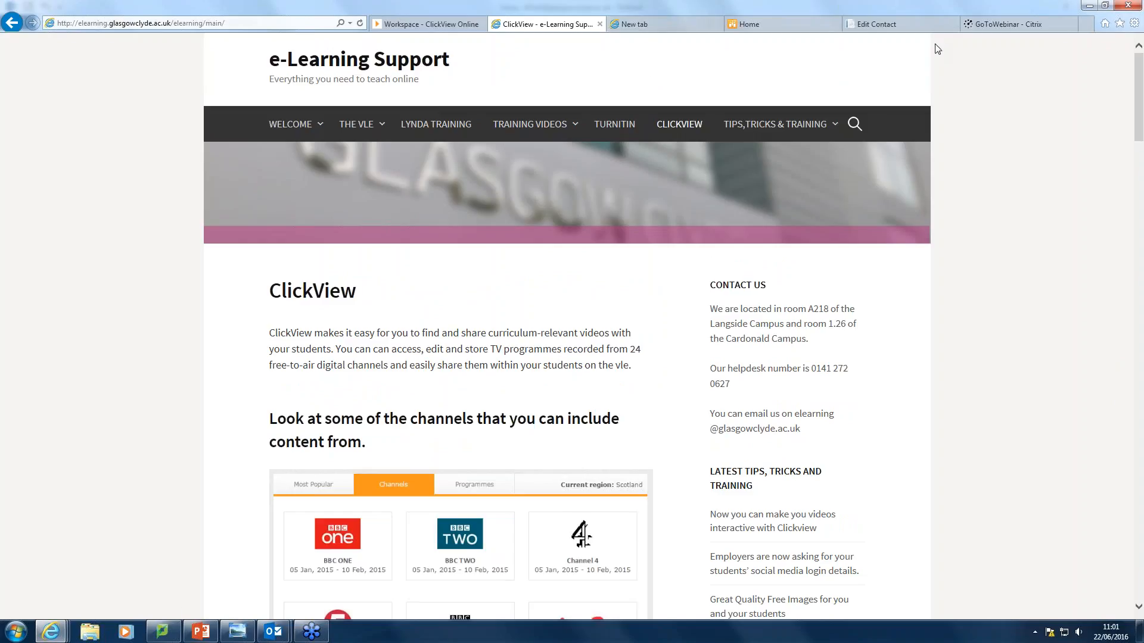
Load the iClyde intranet home in the new tab and open Useful Links under Quick Links.
{"action": "left_click", "coordinate": [664, 28]}
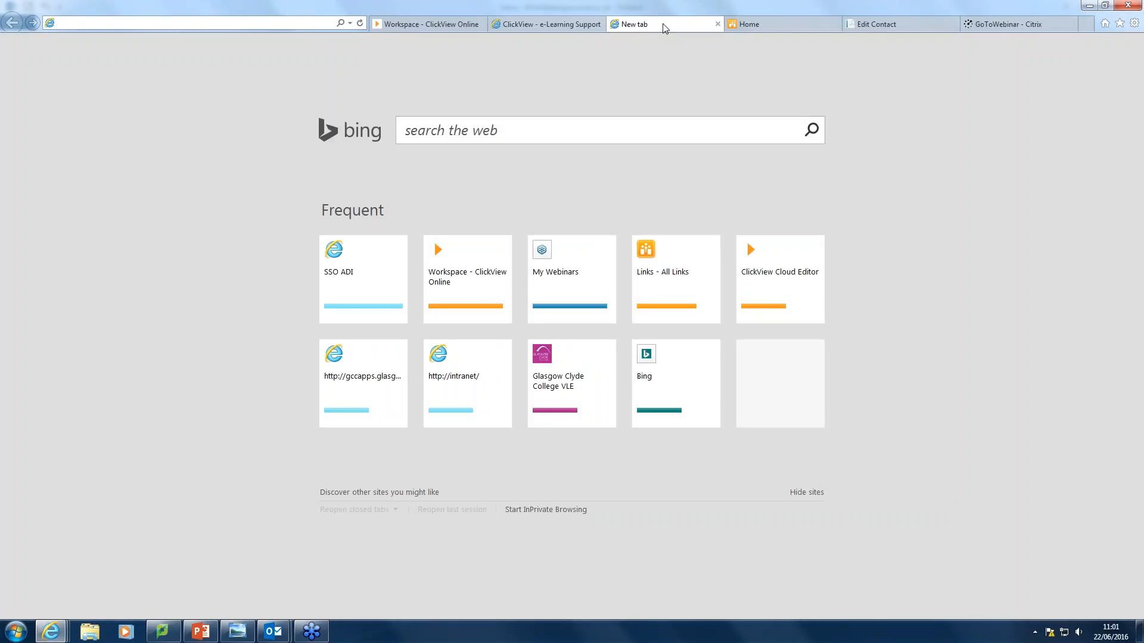
{"action": "left_click", "coordinate": [1105, 24]}
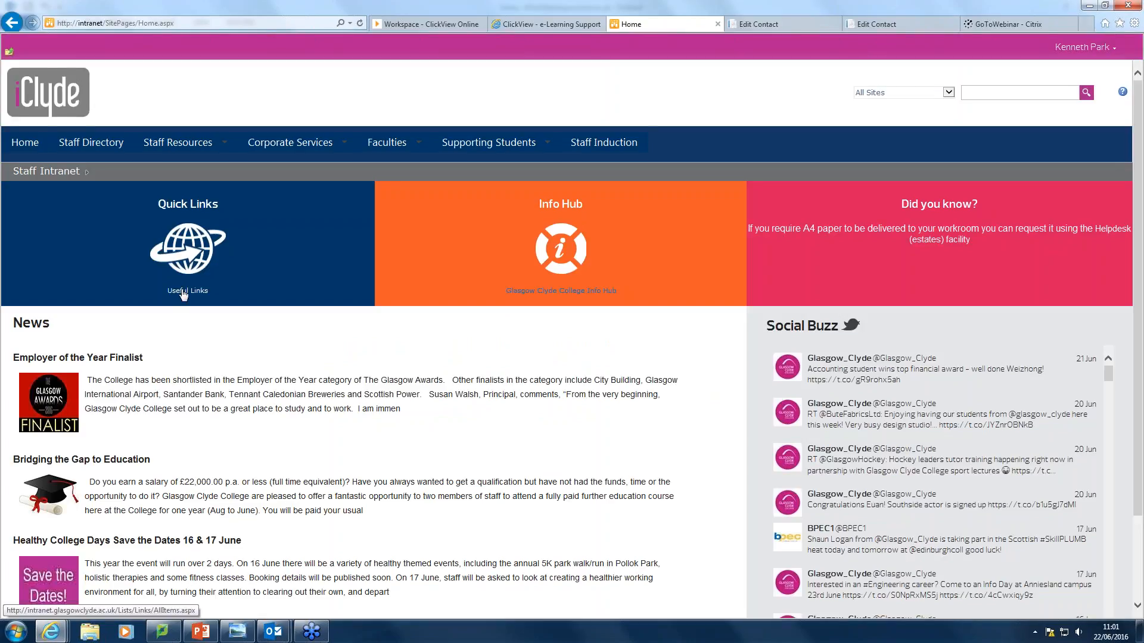
{"action": "left_click", "coordinate": [180, 296]}
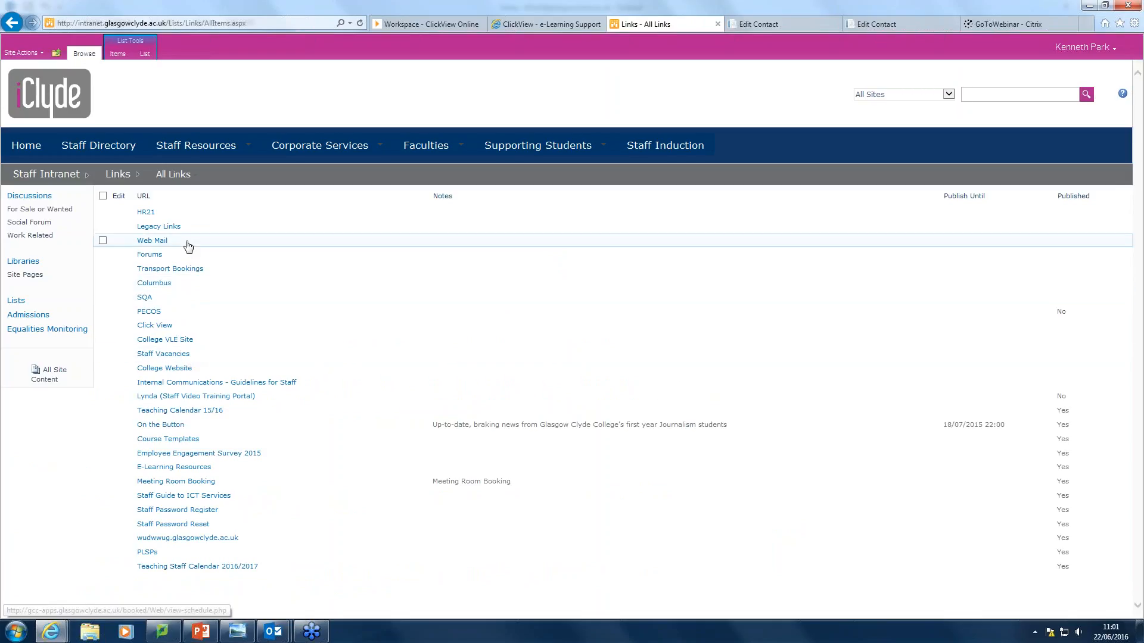
Follow the ClickView link and sign in with the staff username and password.
{"action": "left_click", "coordinate": [154, 325]}
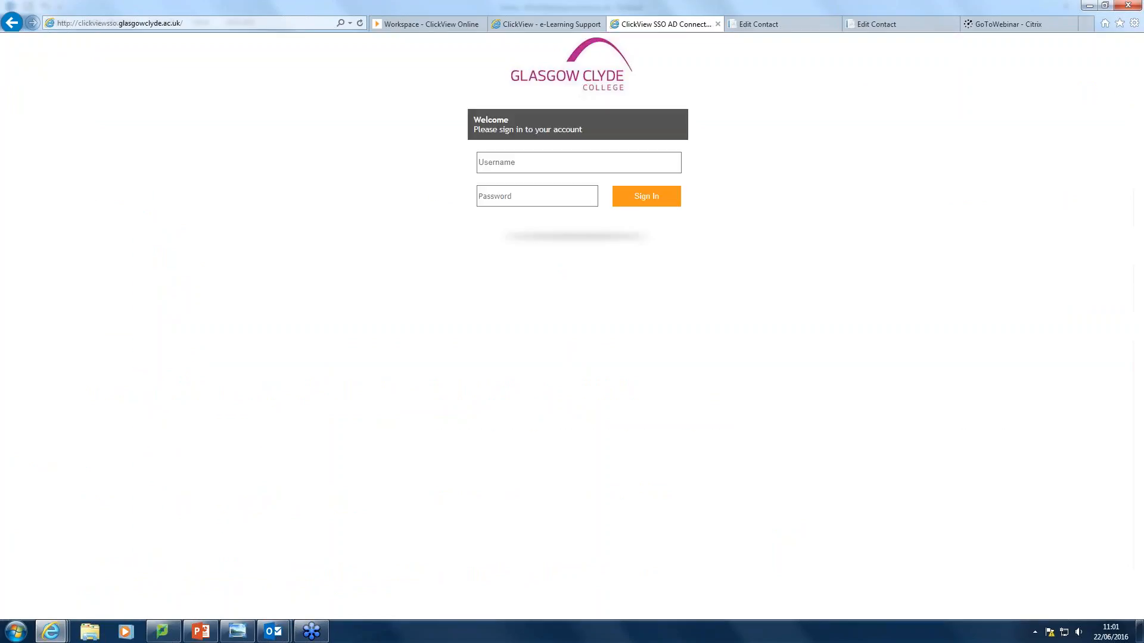
{"action": "left_click", "coordinate": [506, 167]}
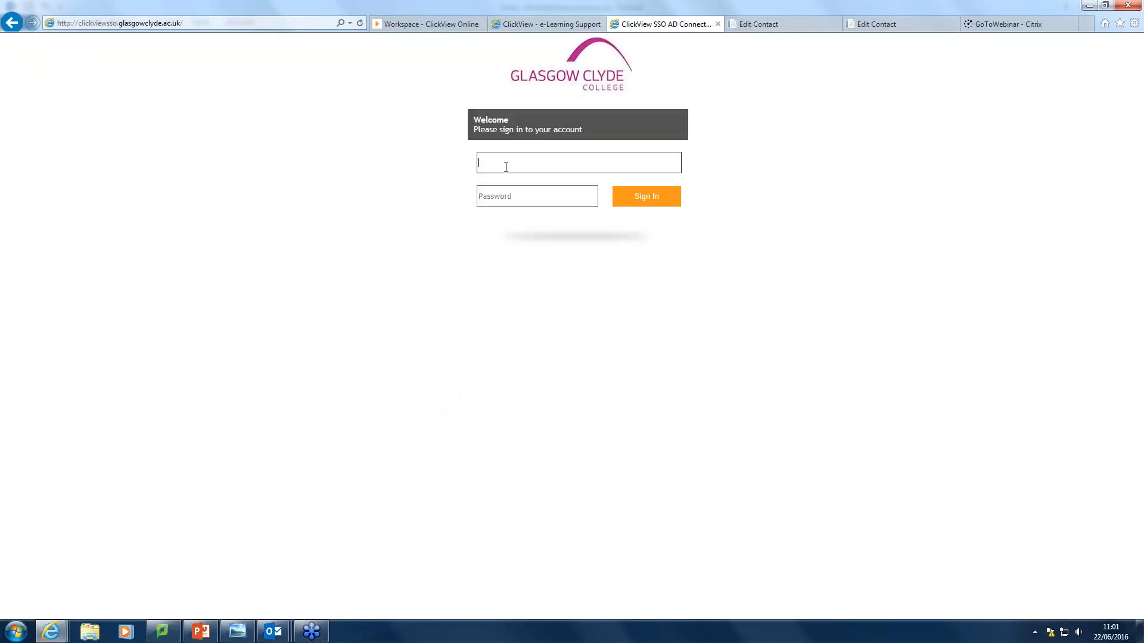
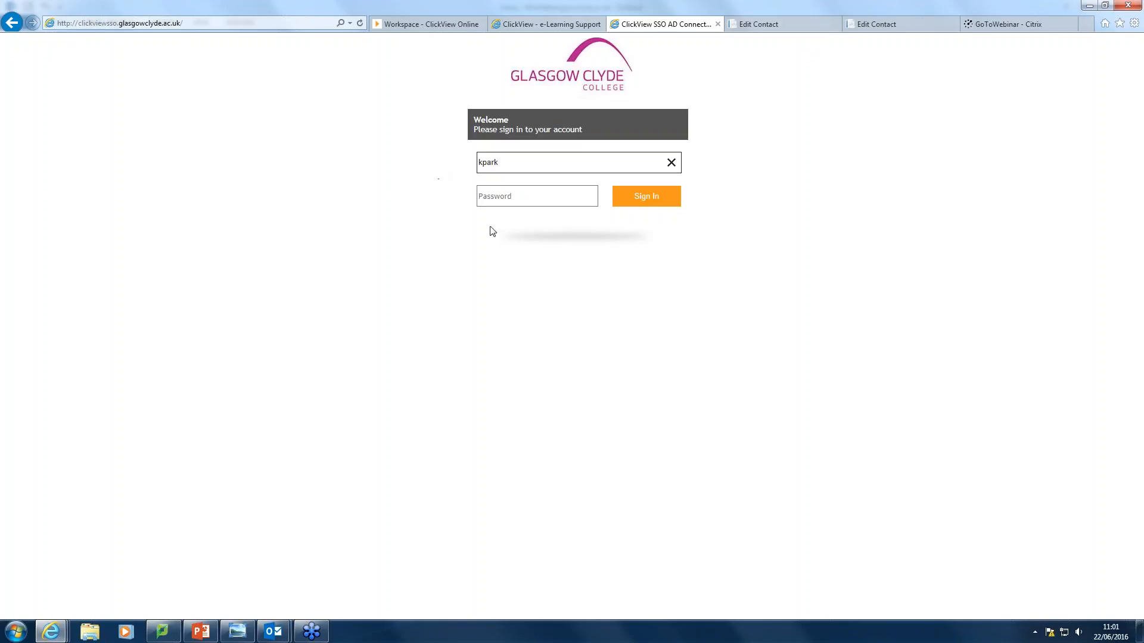
{"action": "left_click", "coordinate": [502, 198]}
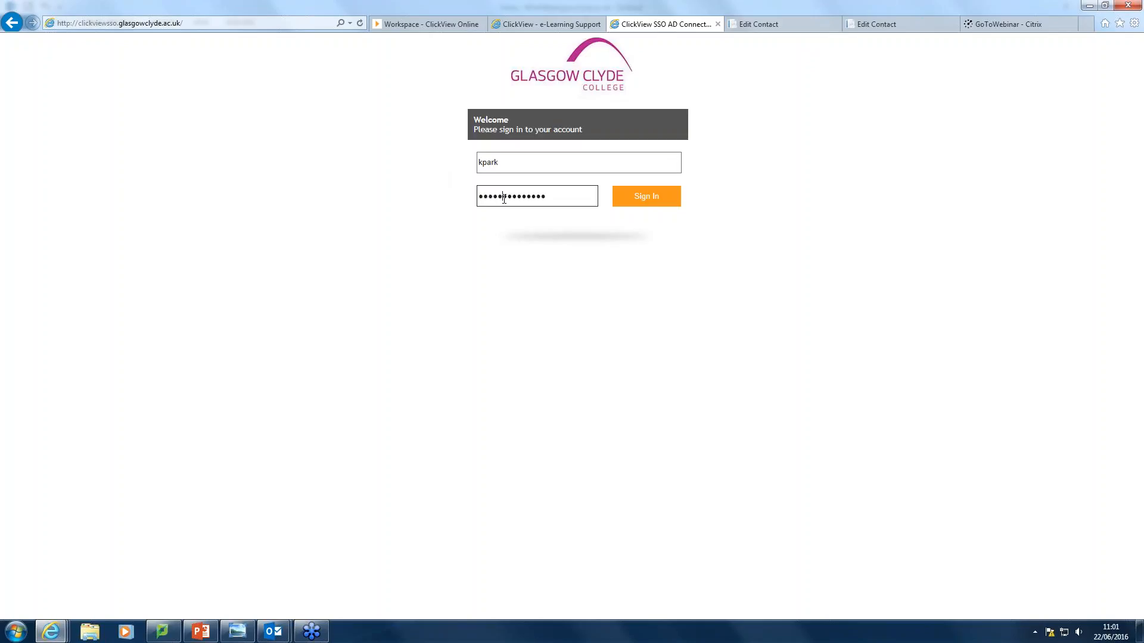
{"action": "key", "text": "Return"}
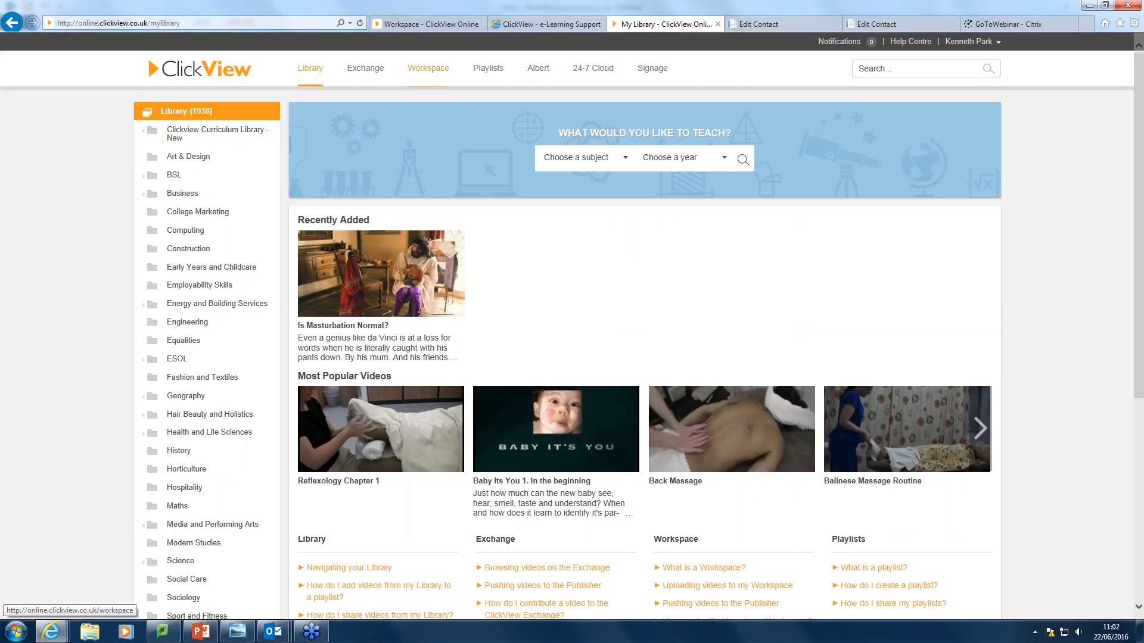
View the Workspace videos, including Course Introduction Video, then open 24-7 Cloud.
{"action": "left_click", "coordinate": [438, 75]}
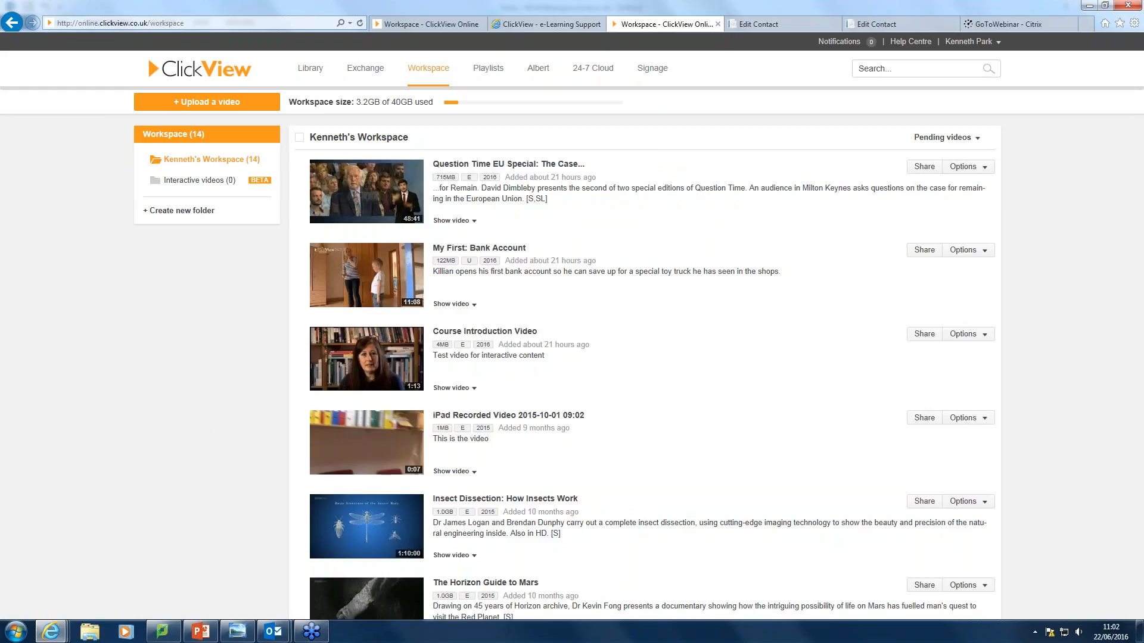
{"action": "left_click", "coordinate": [598, 74]}
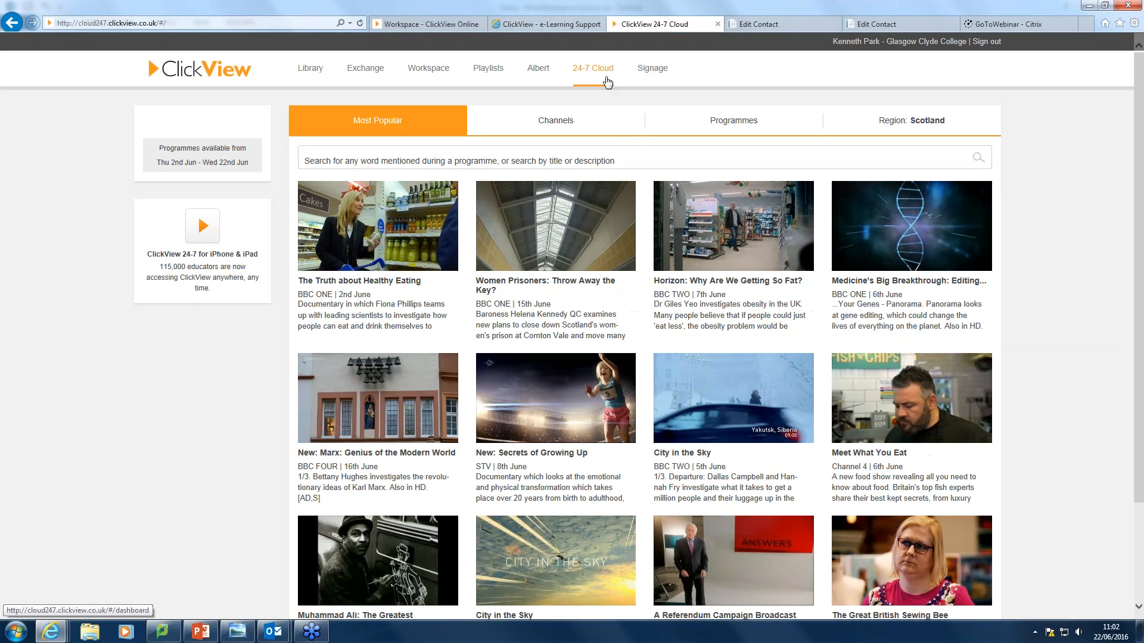
Open BBC TWO's channel schedule for Tue 21/06/2016.
{"action": "left_click", "coordinate": [540, 123]}
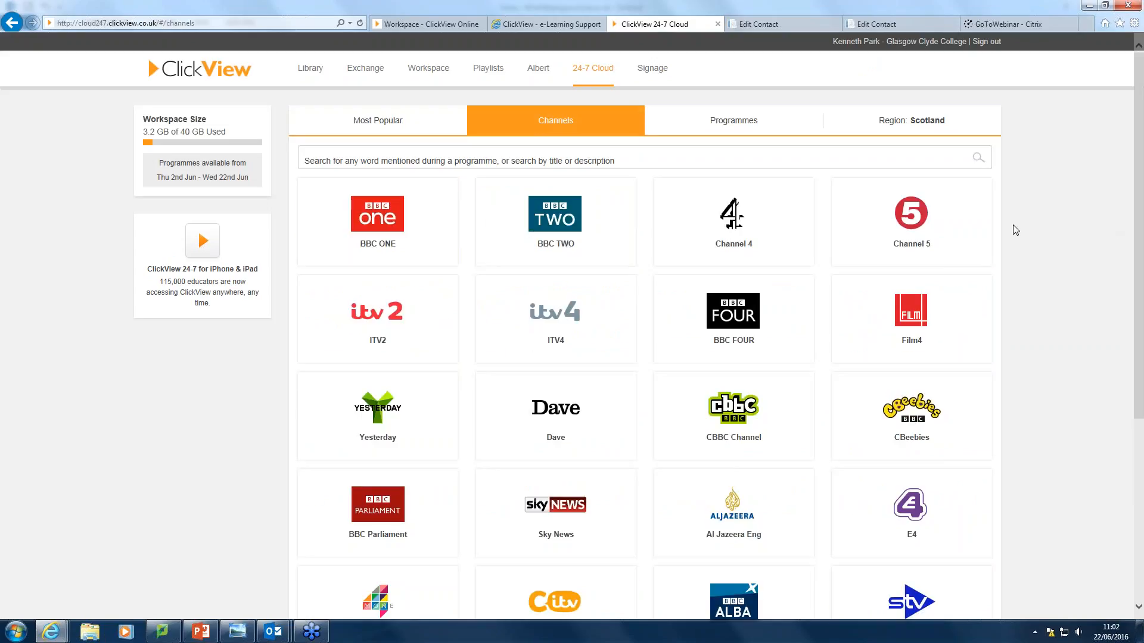
{"action": "left_click", "coordinate": [558, 225]}
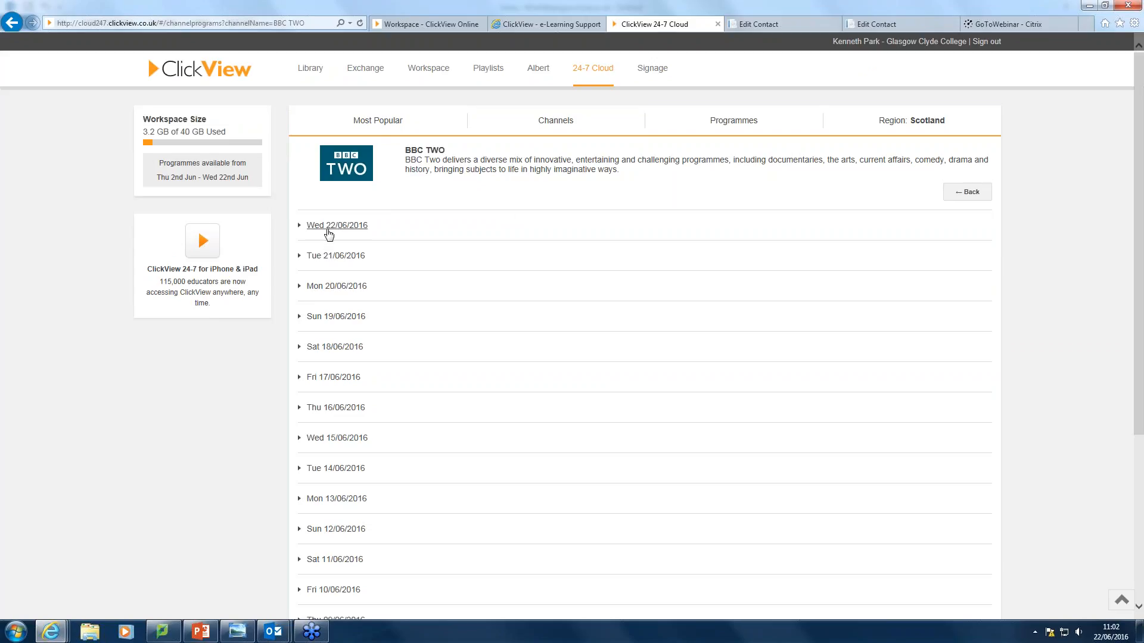
{"action": "left_click", "coordinate": [330, 257]}
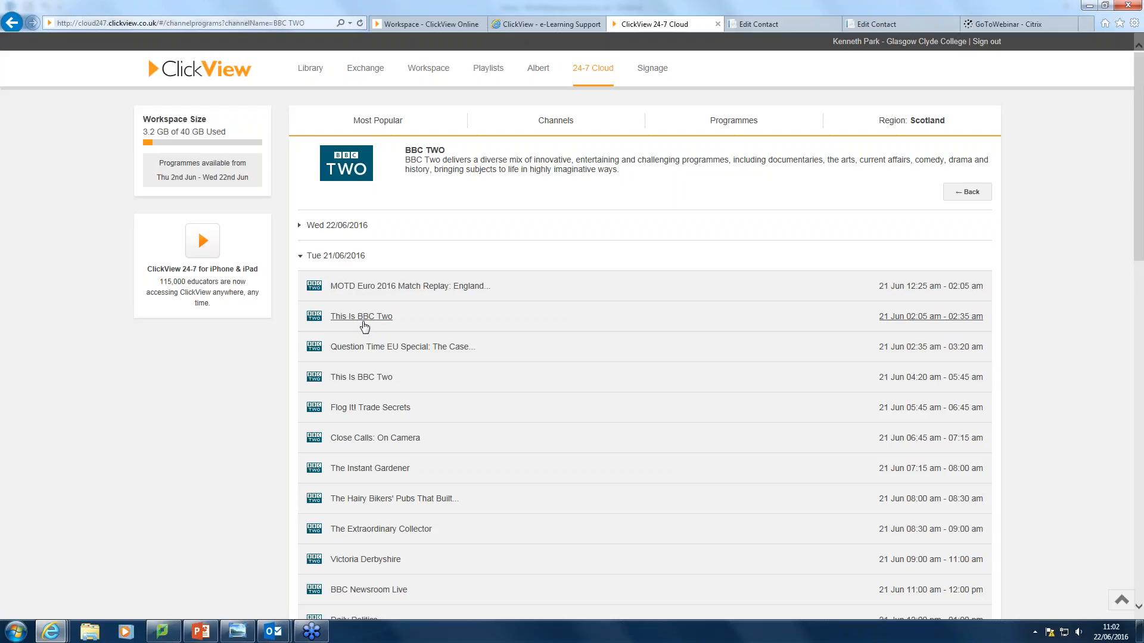
Check Question Time EU Special's add options, cancel, and return to 24-7 Cloud Most Popular.
{"action": "left_click", "coordinate": [365, 348]}
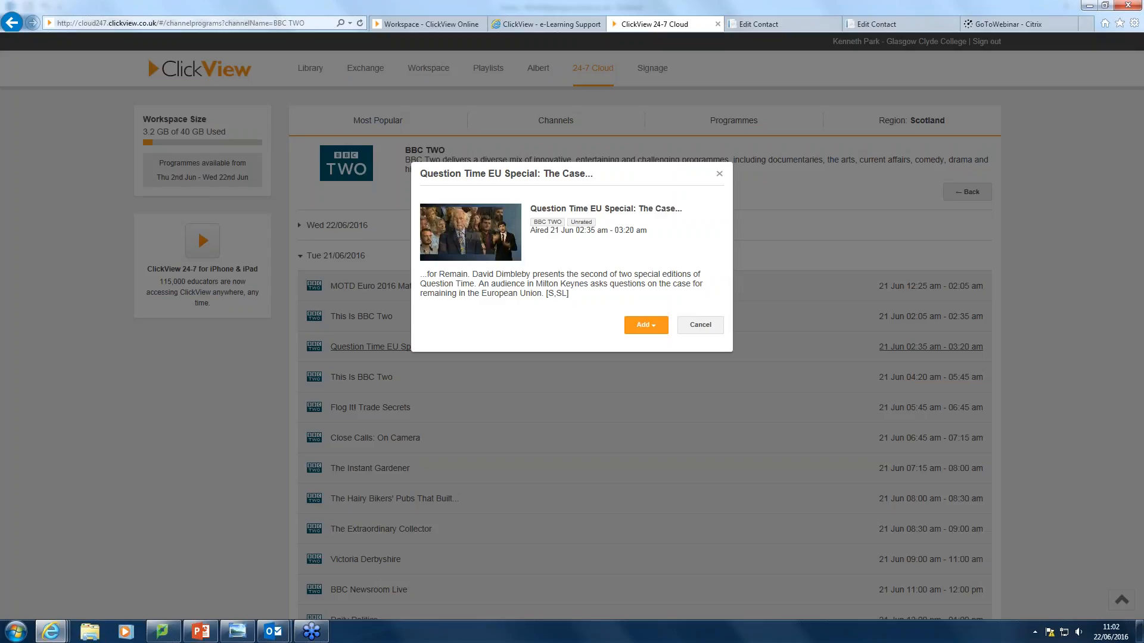
{"action": "left_click", "coordinate": [646, 325]}
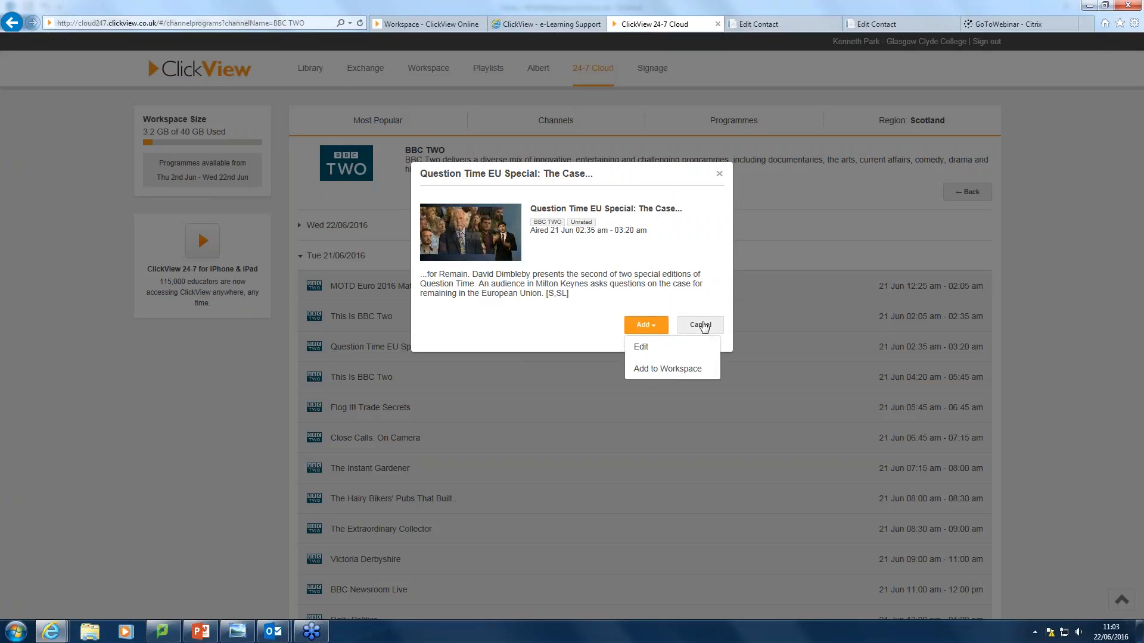
{"action": "left_click", "coordinate": [702, 326]}
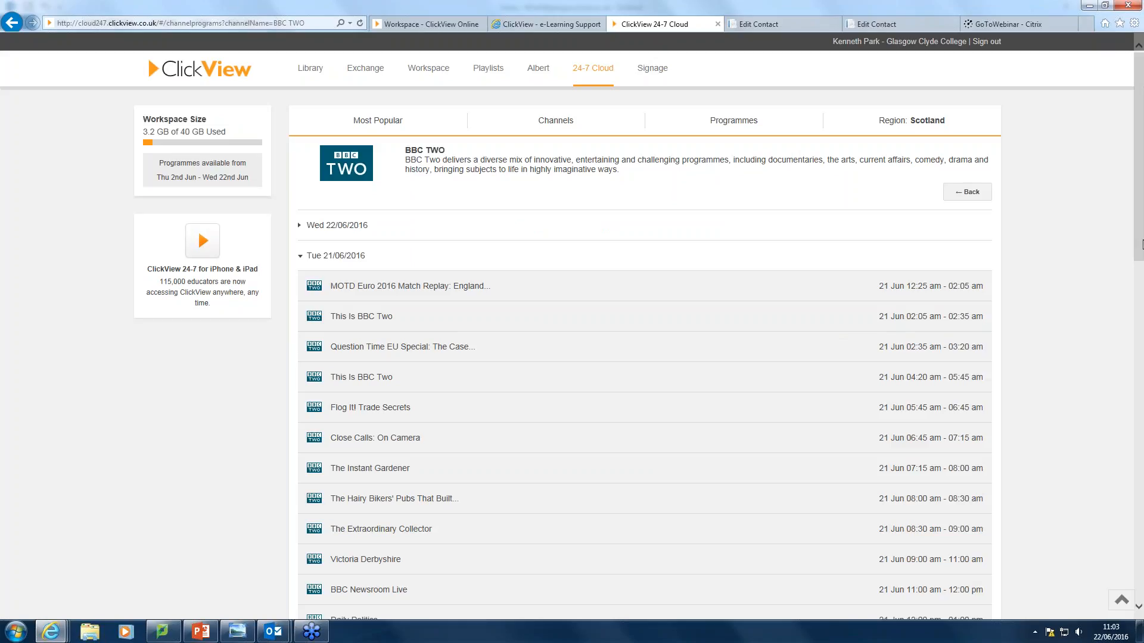
{"action": "left_click", "coordinate": [593, 70]}
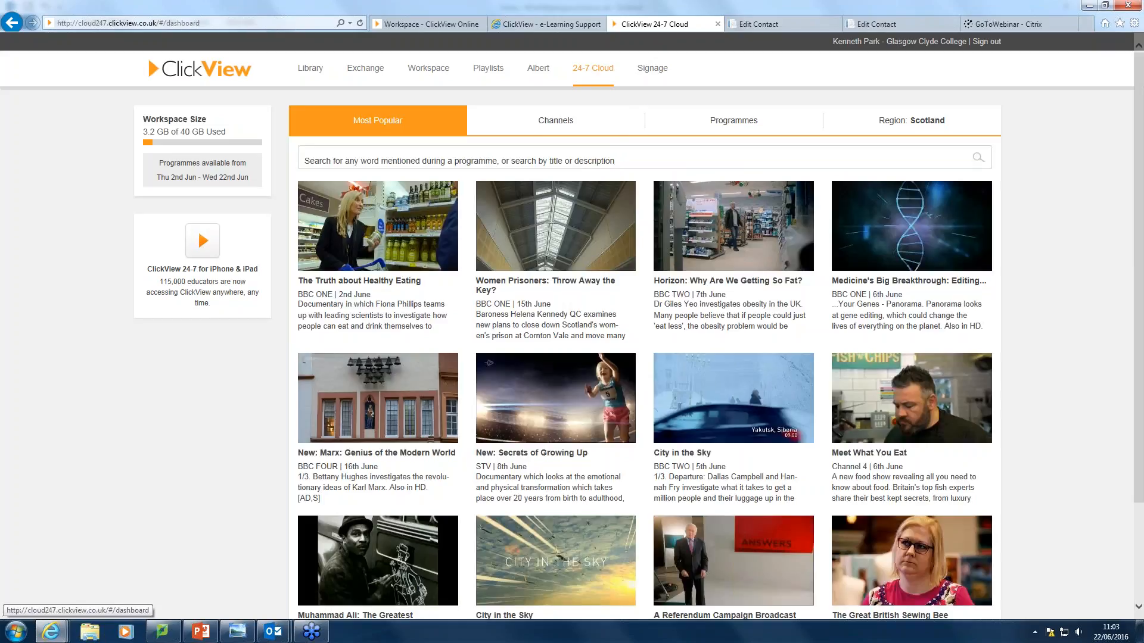
Search 24-7 Cloud recorded programmes for 'tourism'.
{"action": "left_click", "coordinate": [385, 156]}
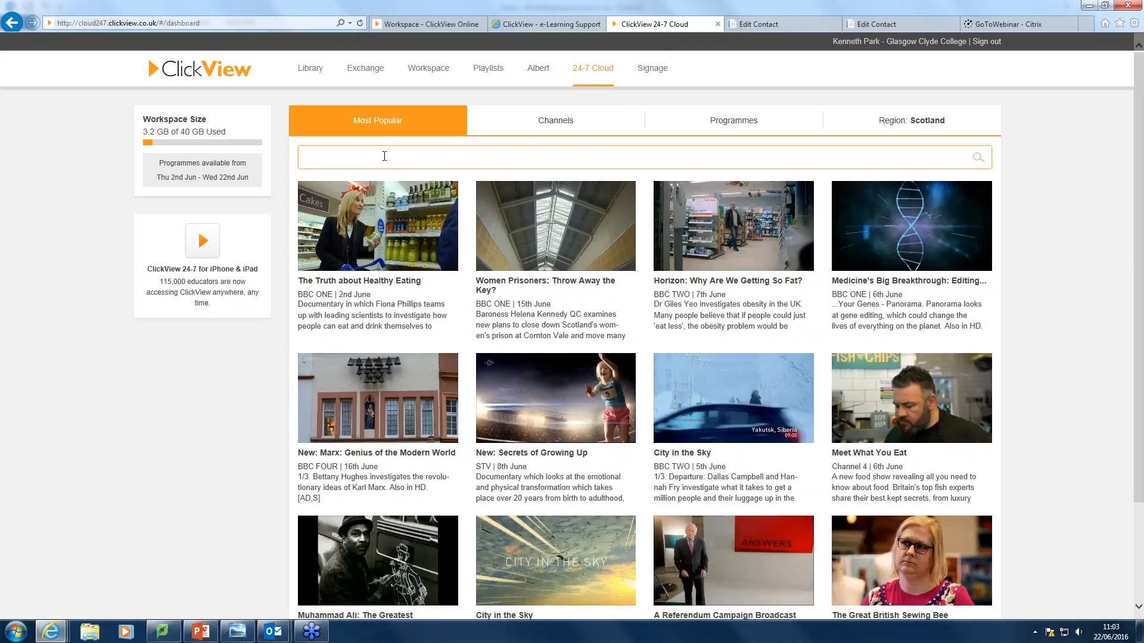
{"action": "type", "text": "tourism"}
{"action": "key", "text": "Return"}
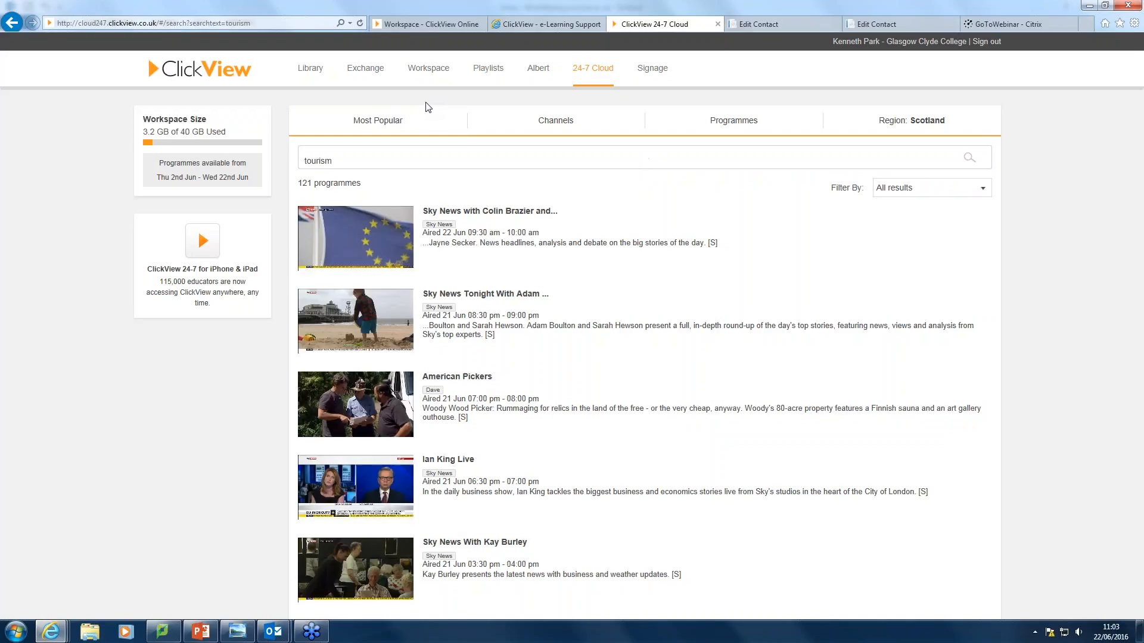
Inspect the Sky News Tonight result's add options without adding, then return to Library.
{"action": "left_click", "coordinate": [361, 316]}
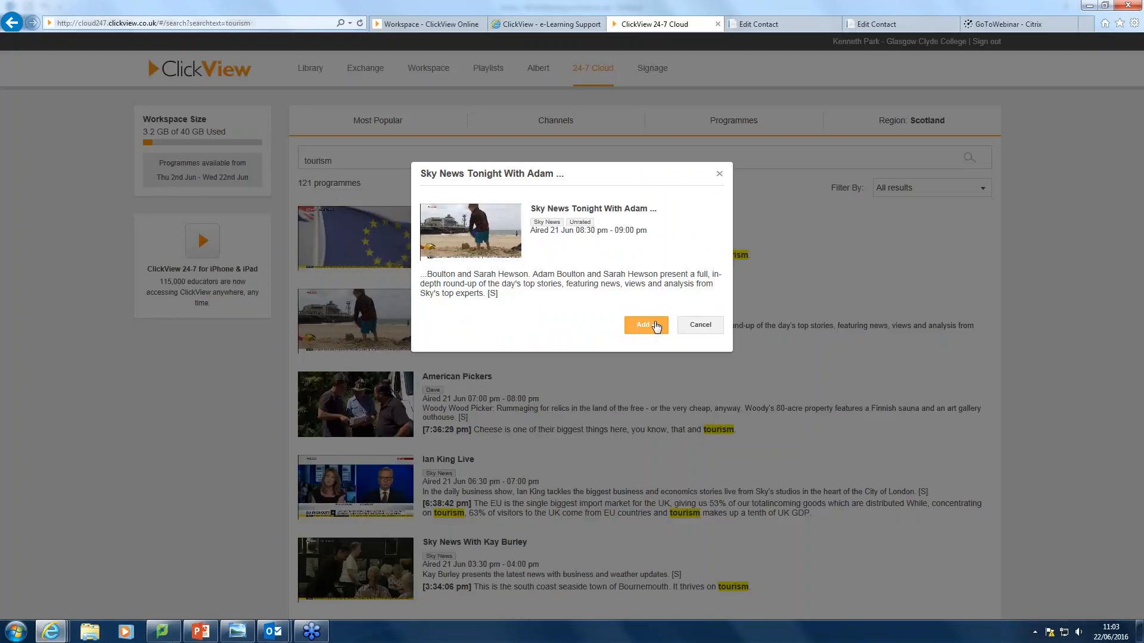
{"action": "left_click", "coordinate": [656, 326]}
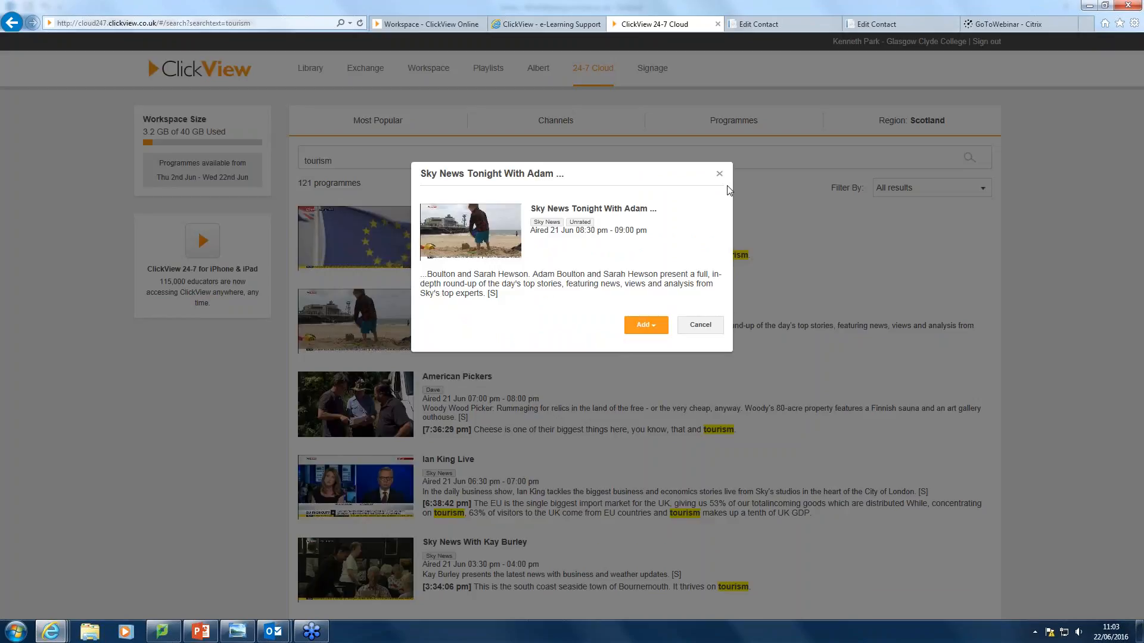
{"action": "left_click", "coordinate": [720, 173]}
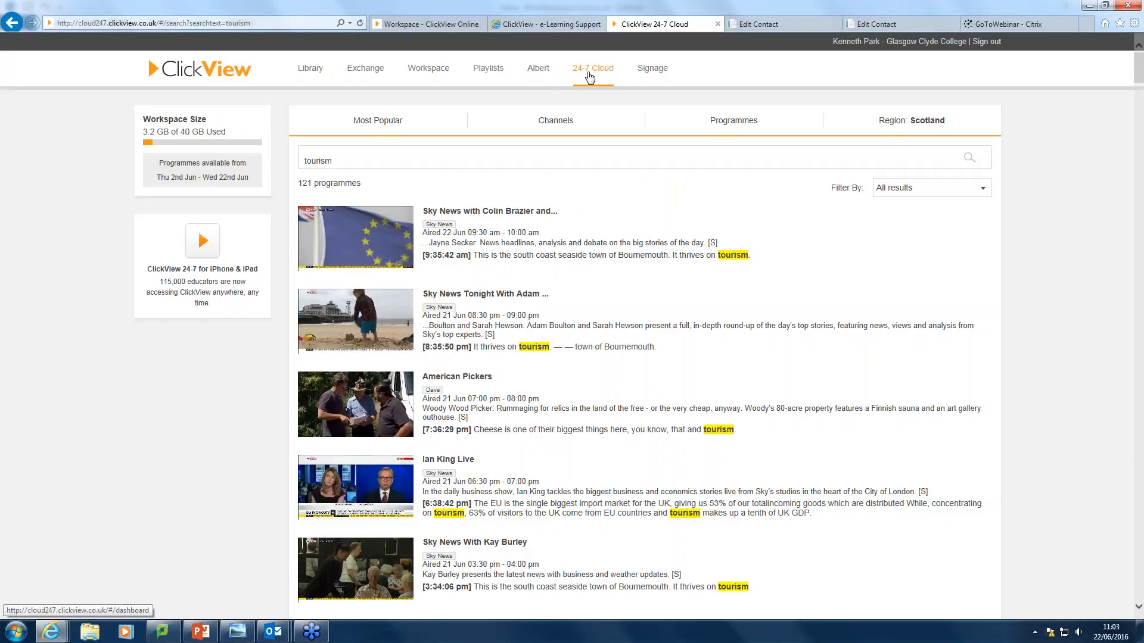
{"action": "left_click", "coordinate": [310, 73]}
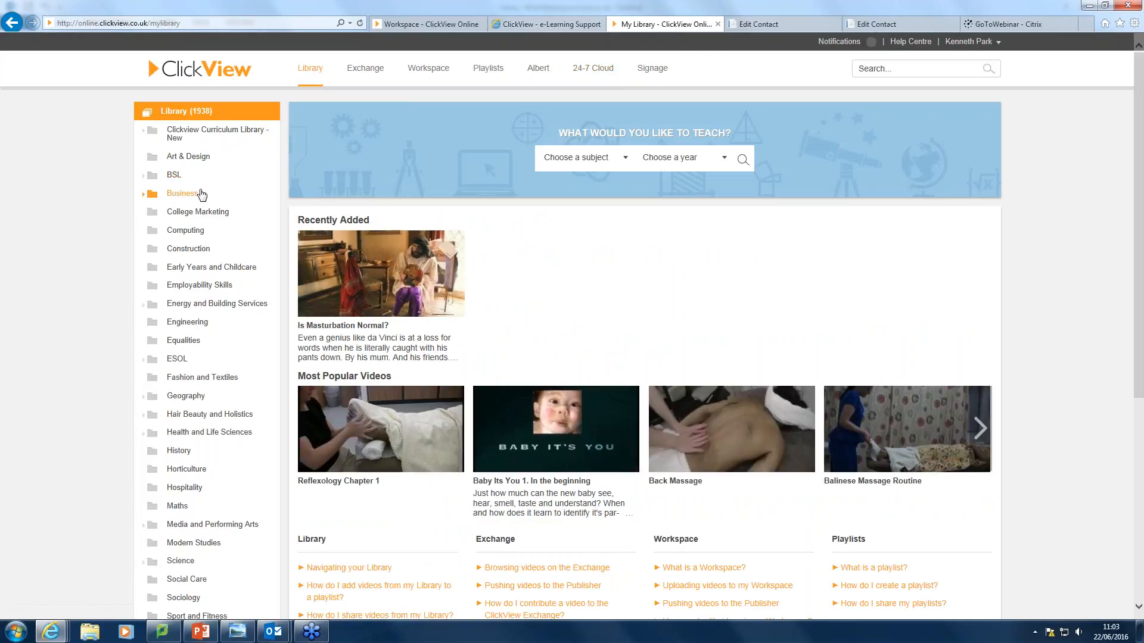
Open the Computing folder and view Create an interactive video in Addicted To Games?'s options, then go to Exchange.
{"action": "left_click", "coordinate": [184, 231]}
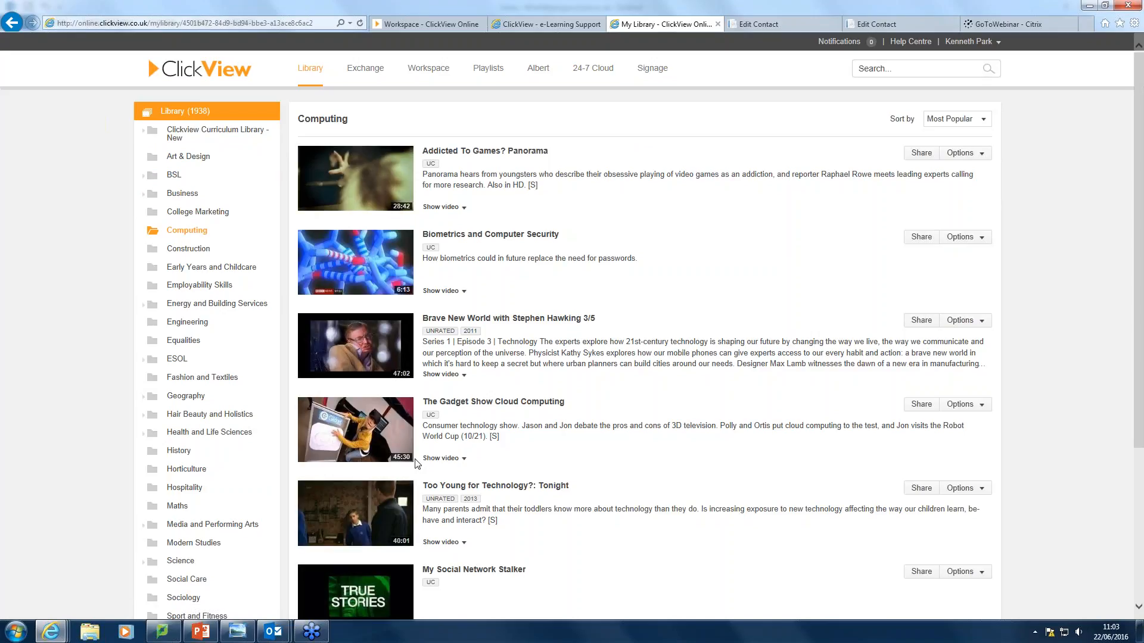
{"action": "left_click", "coordinate": [981, 154]}
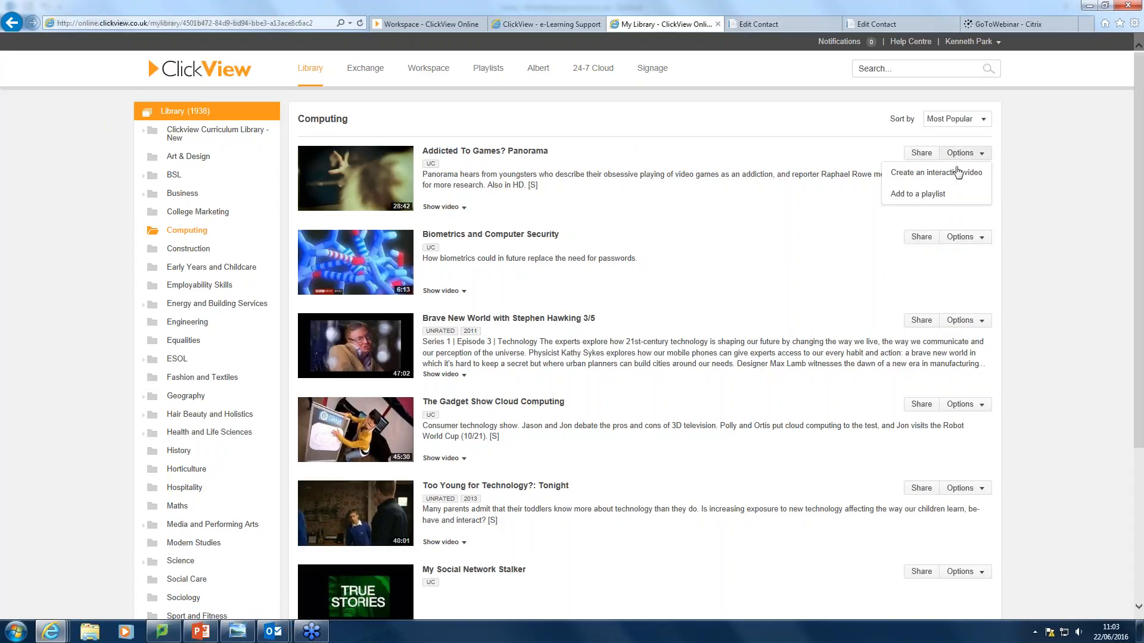
{"action": "mouse_move", "coordinate": [393, 186]}
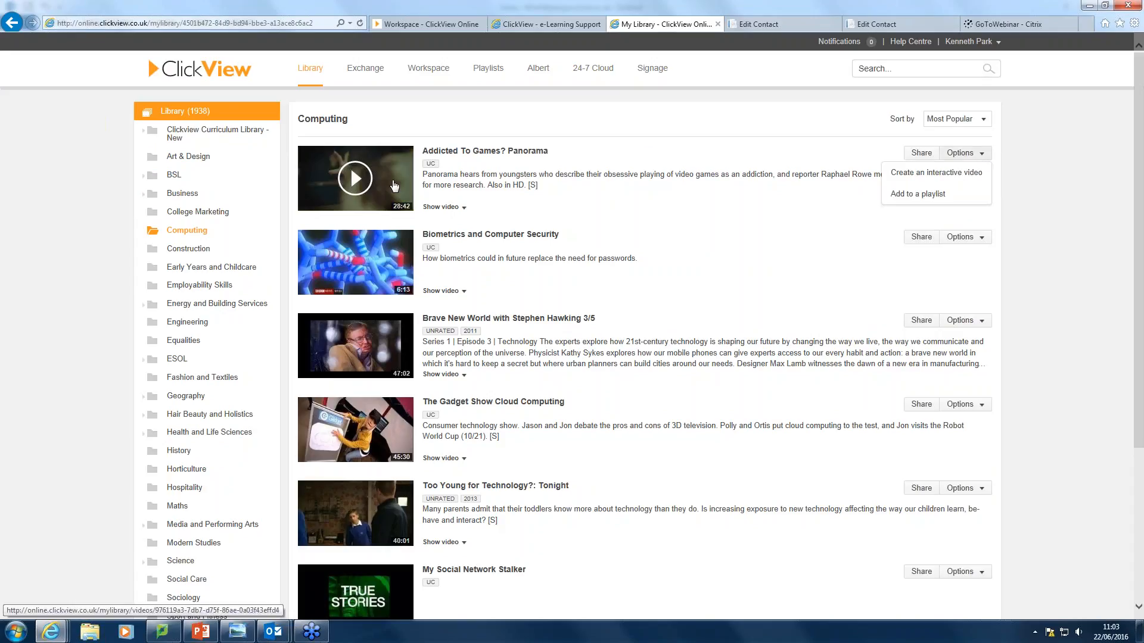
{"action": "left_click", "coordinate": [364, 72]}
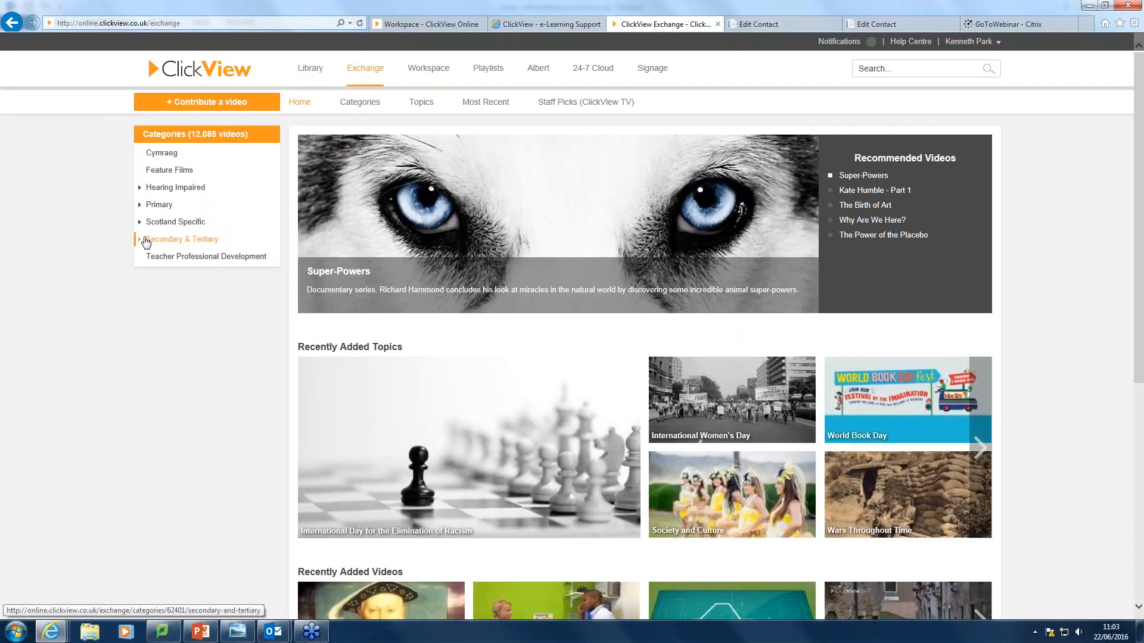
Browse Exchange to Secondary & Tertiary > Business Studies, check a video's actions, then go to Workspace.
{"action": "left_click", "coordinate": [144, 240]}
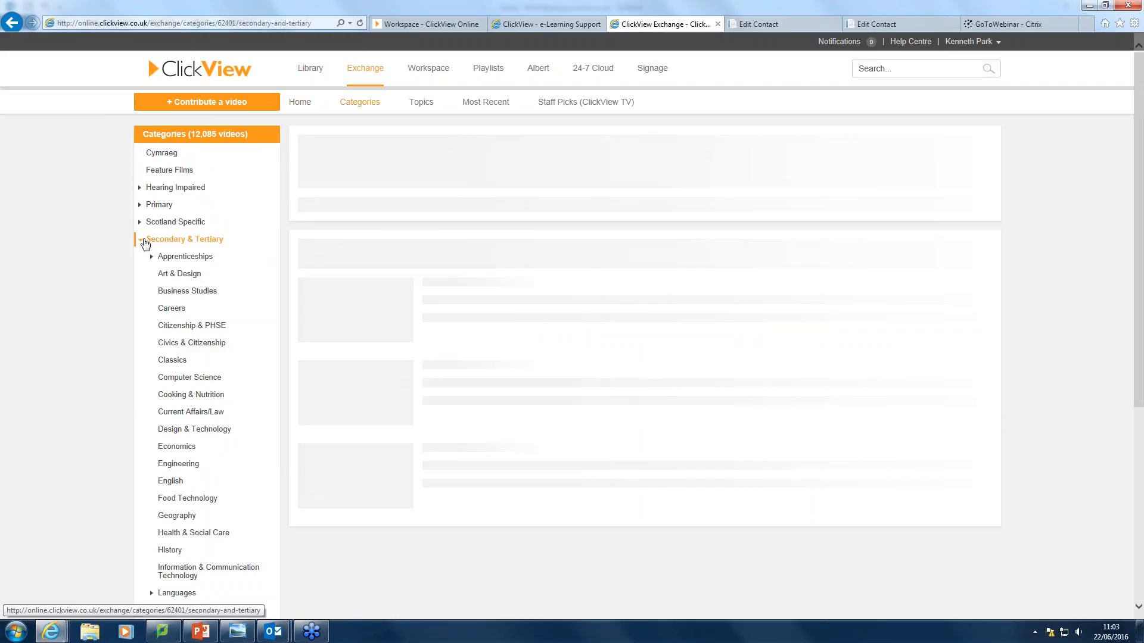
{"action": "left_click", "coordinate": [182, 293]}
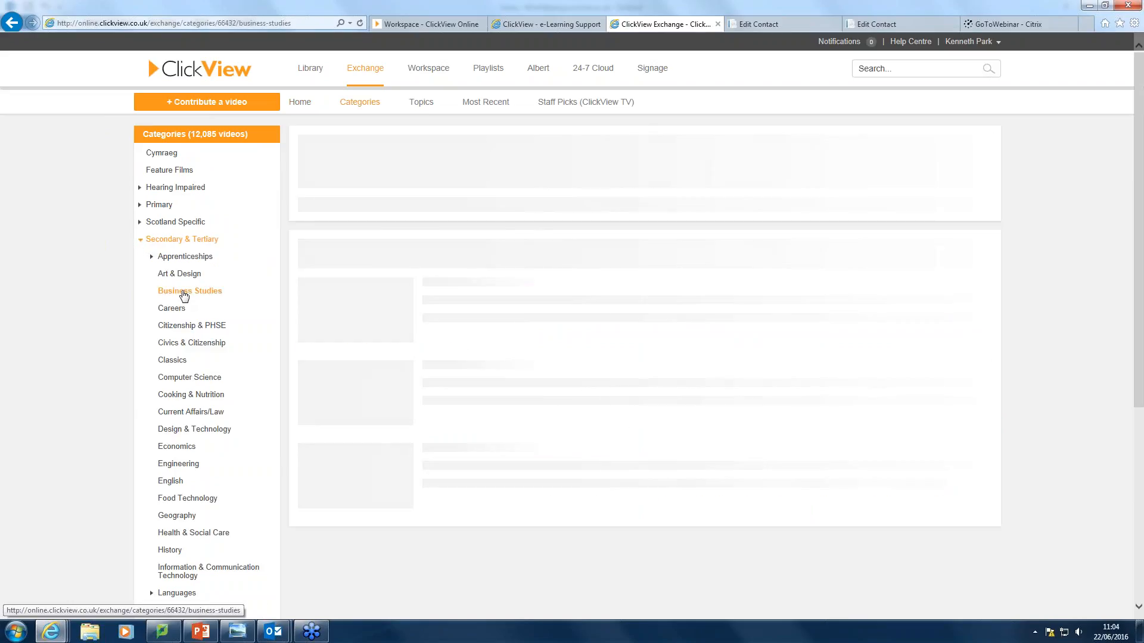
{"action": "left_click", "coordinate": [988, 286]}
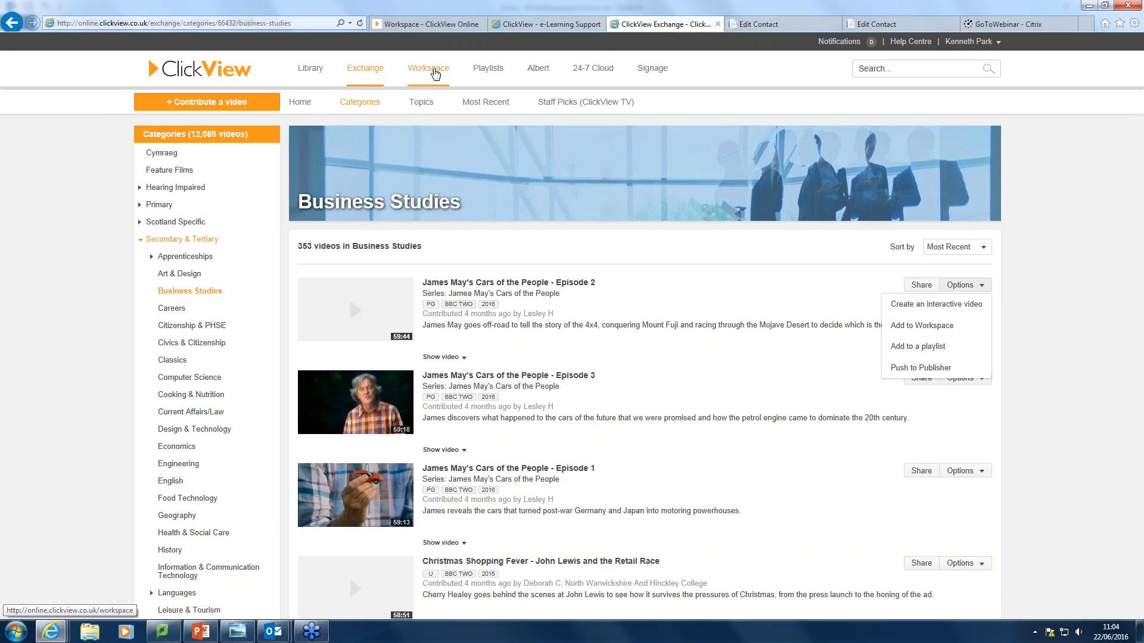
{"action": "left_click", "coordinate": [434, 72]}
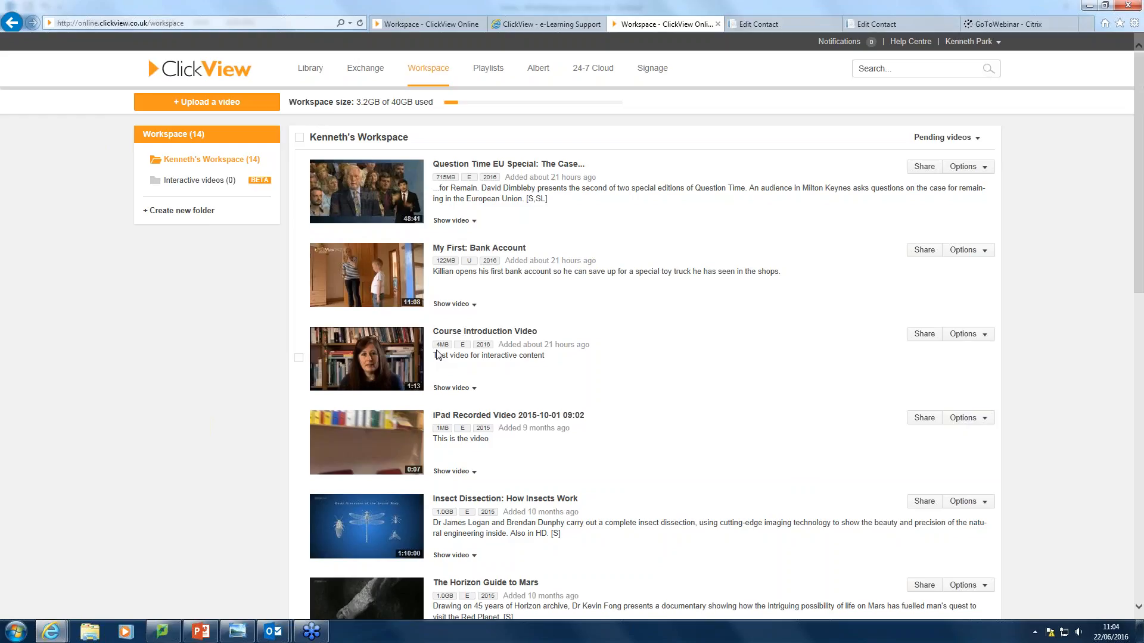
Choose Create an interactive video from Course Introduction Video's options in the workspace.
{"action": "left_click", "coordinate": [984, 336]}
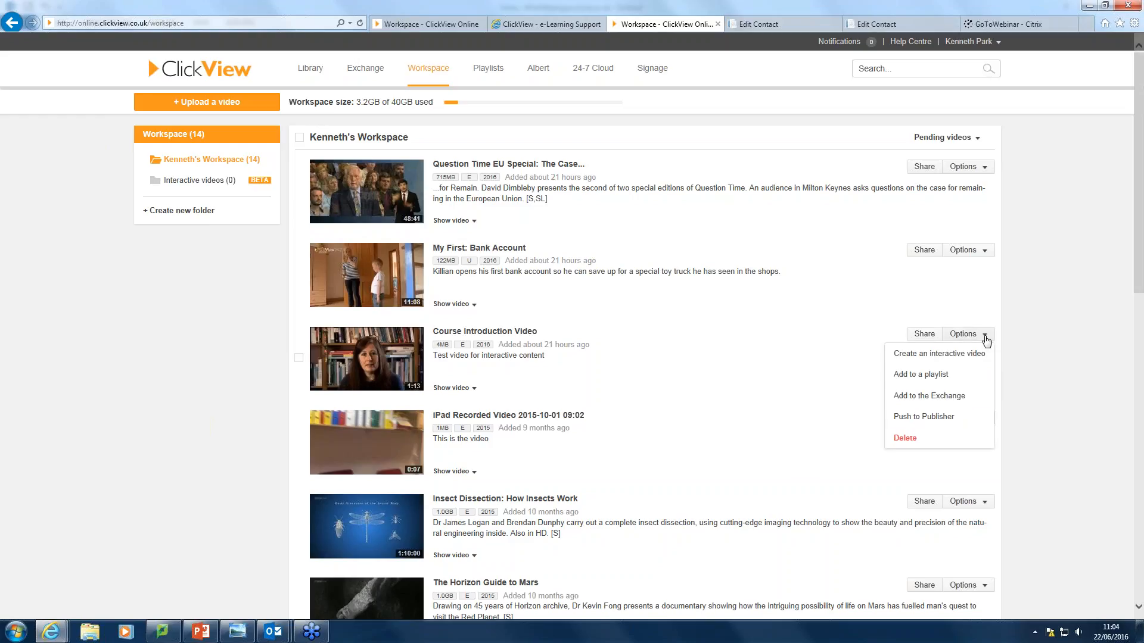
{"action": "left_click", "coordinate": [954, 357]}
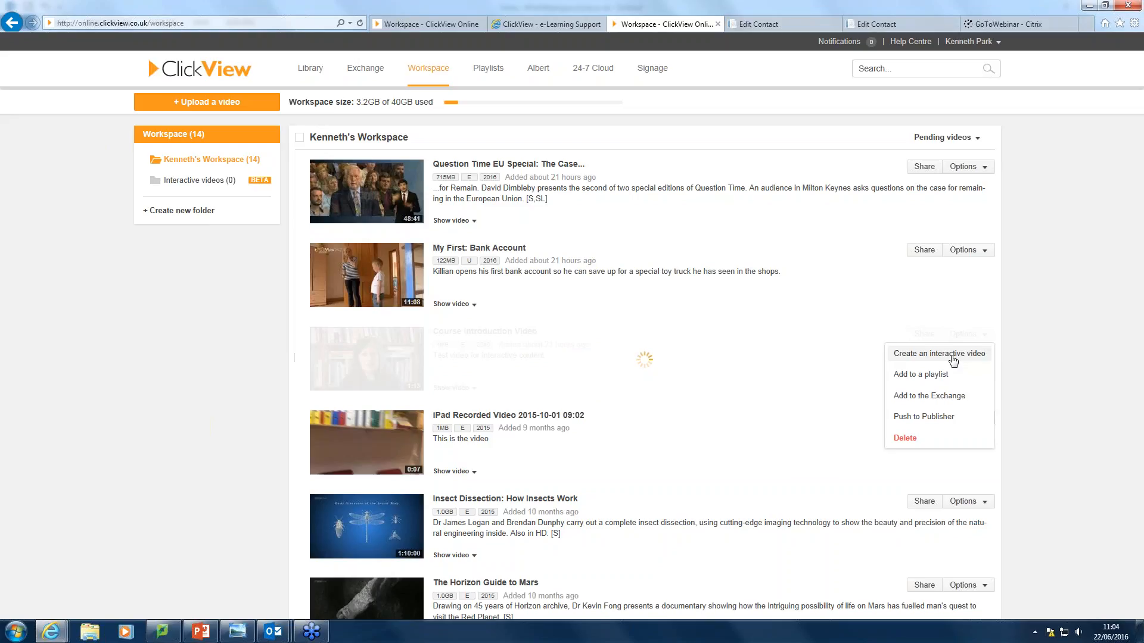
{"action": "left_click", "coordinate": [916, 358]}
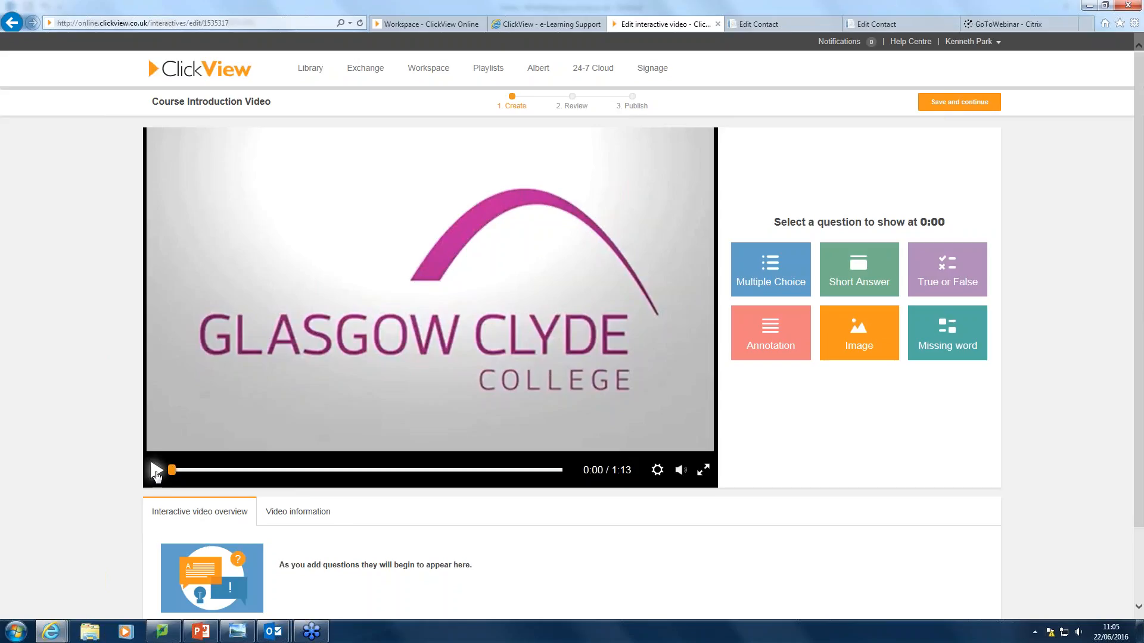
Play the Course Introduction Video and pause it at 0:14.
{"action": "left_click", "coordinate": [156, 473]}
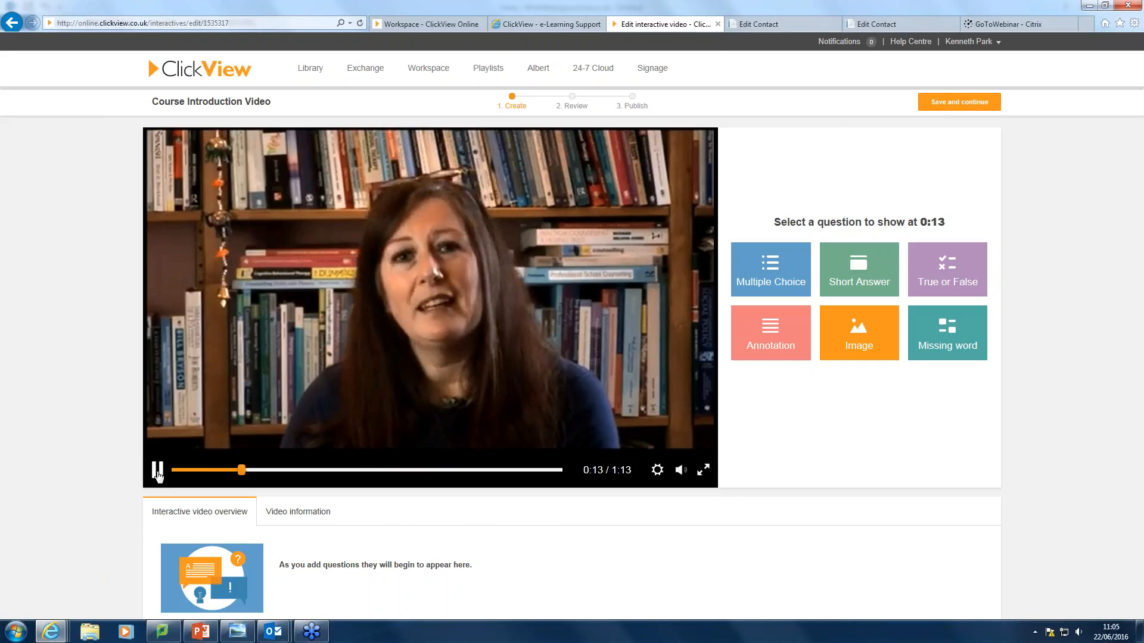
{"action": "left_click", "coordinate": [158, 472]}
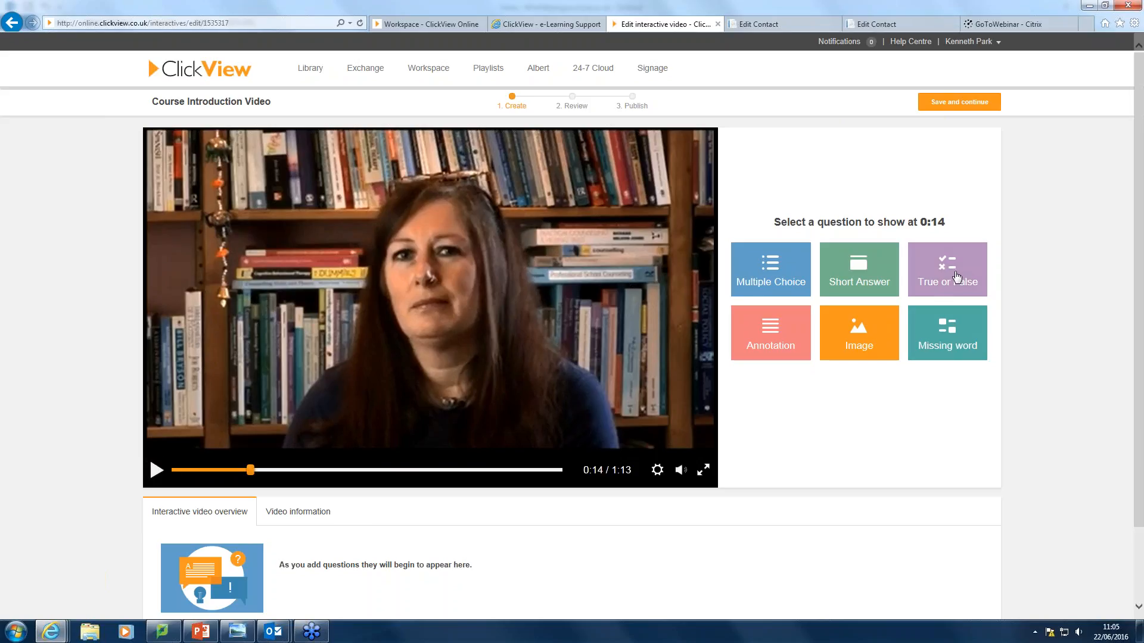
Save a 0:14 True or False question 'This course is based on the work you do as a supervisor', answer True.
{"action": "left_click", "coordinate": [949, 277]}
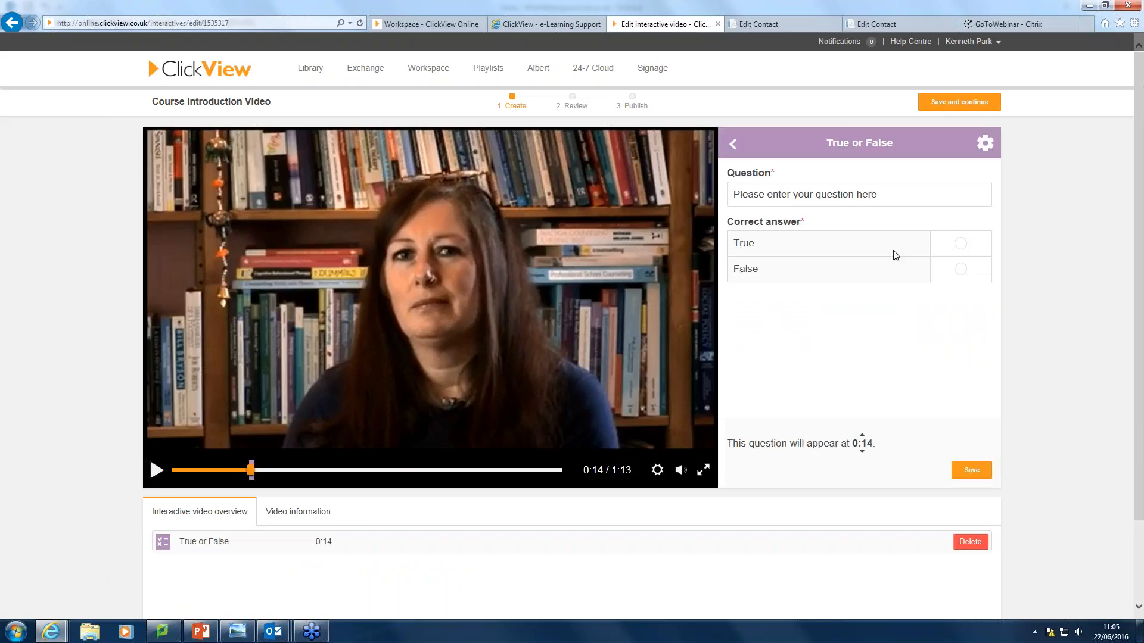
{"action": "left_click", "coordinate": [741, 194]}
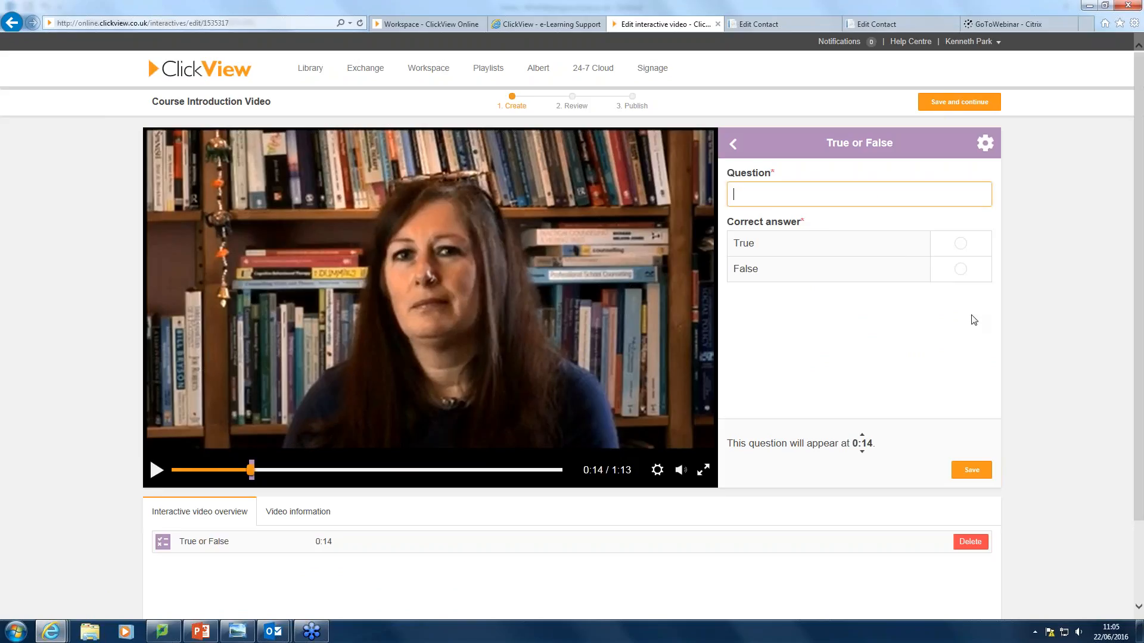
{"action": "type", "text": "Th"}
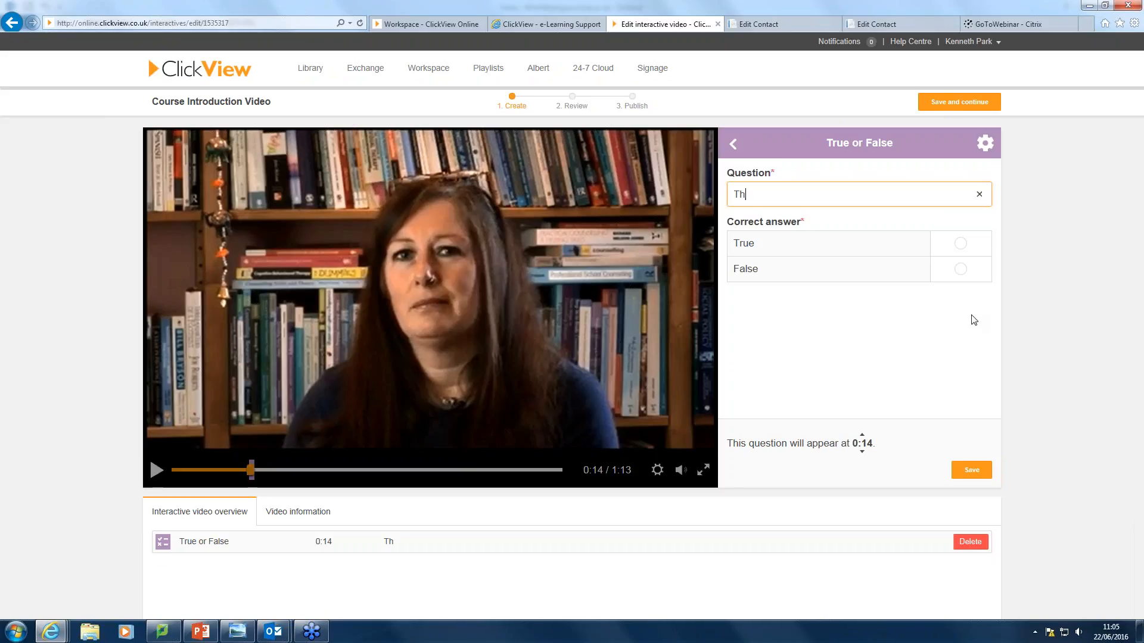
{"action": "type", "text": "is course is based on"}
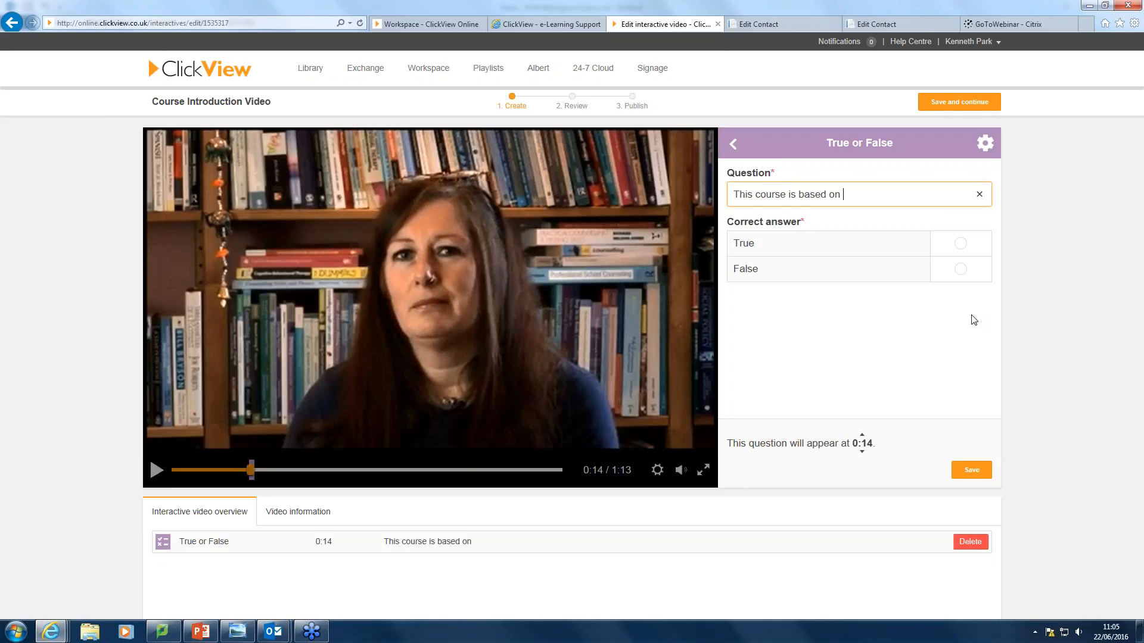
{"action": "type", "text": " the work you do "}
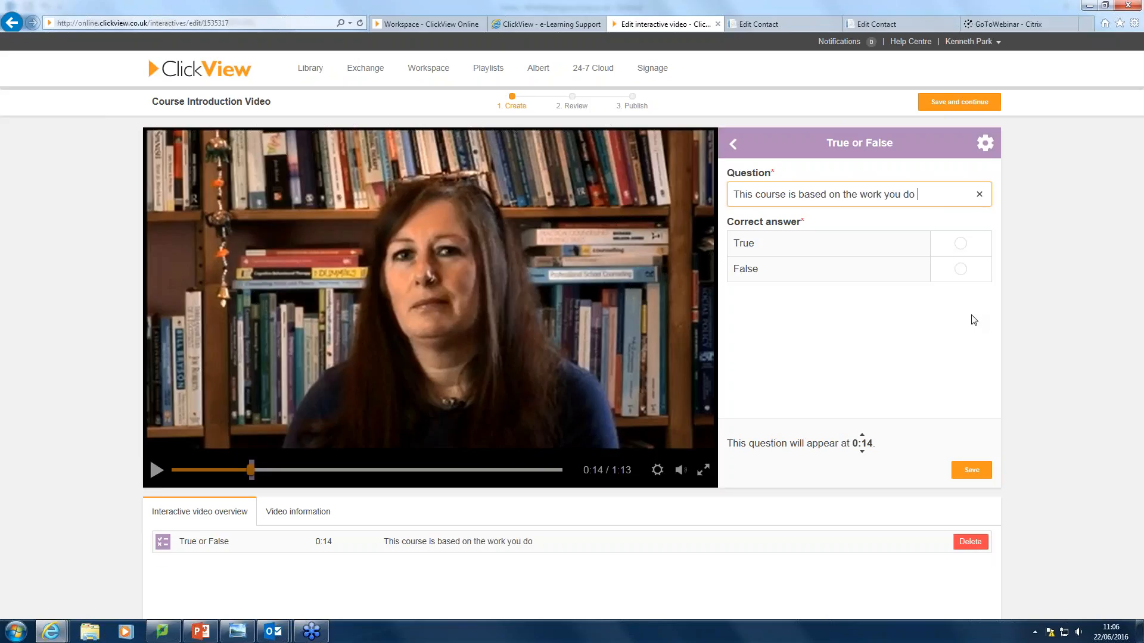
{"action": "type", "text": "as a supervisor"}
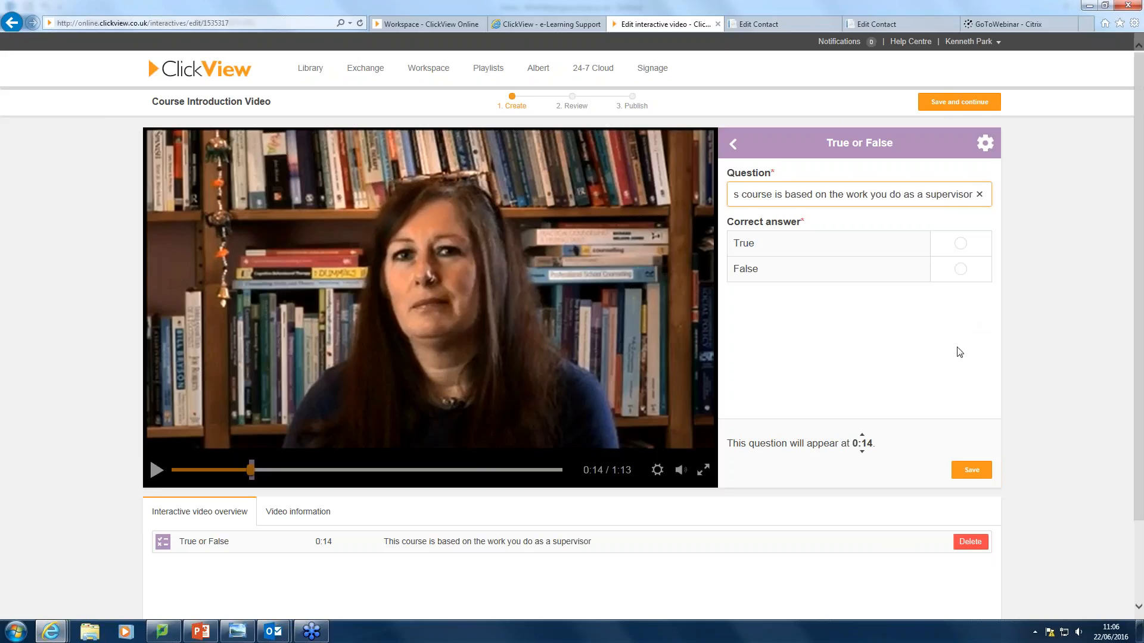
{"action": "left_click", "coordinate": [960, 244]}
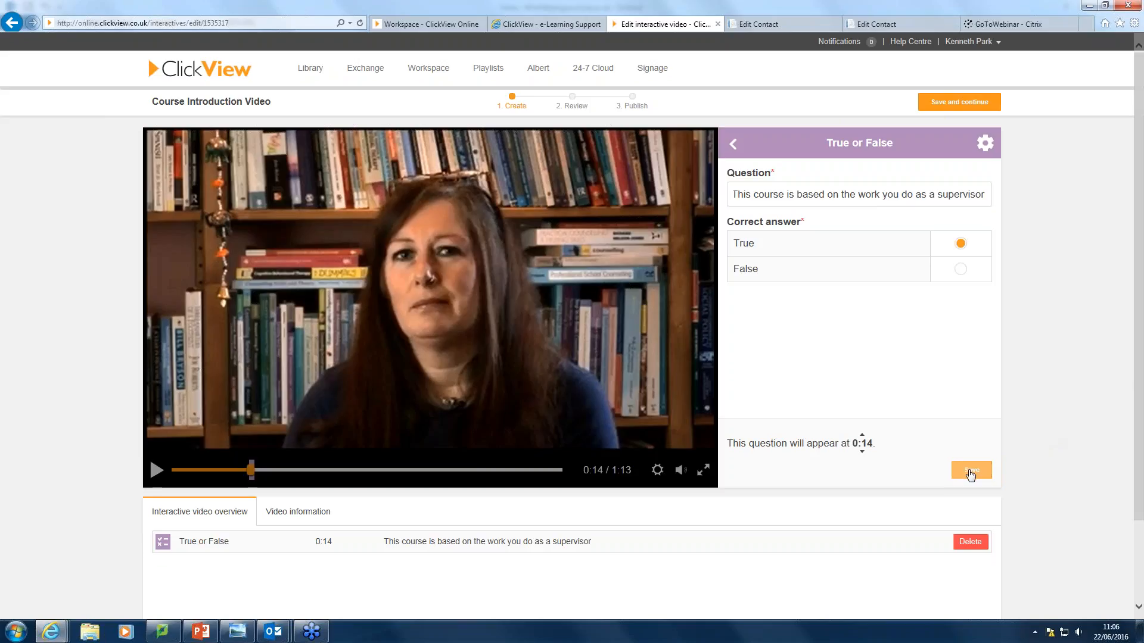
{"action": "left_click", "coordinate": [970, 472]}
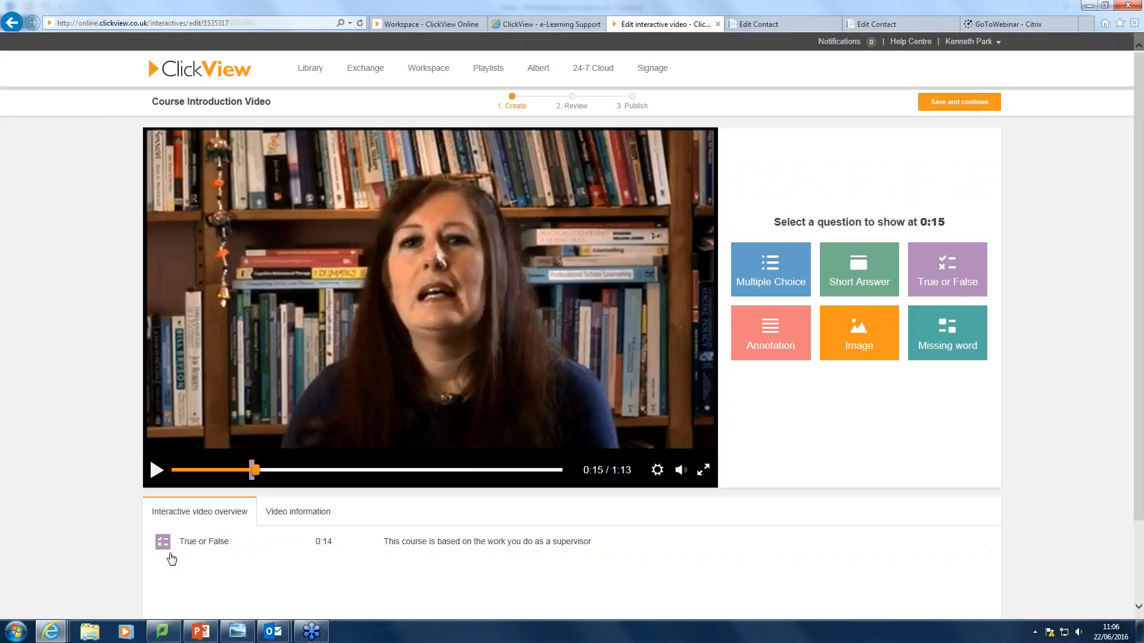
Reopen and re-save the True or False question, then play the video on to 0:29.
{"action": "mouse_move", "coordinate": [907, 546]}
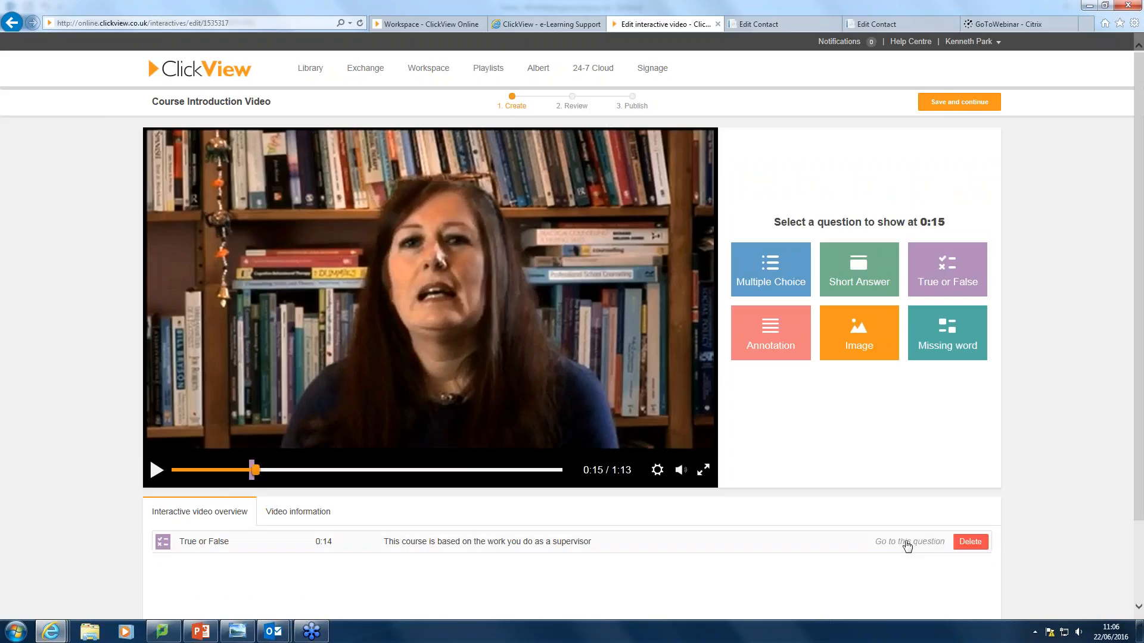
{"action": "left_click", "coordinate": [907, 544]}
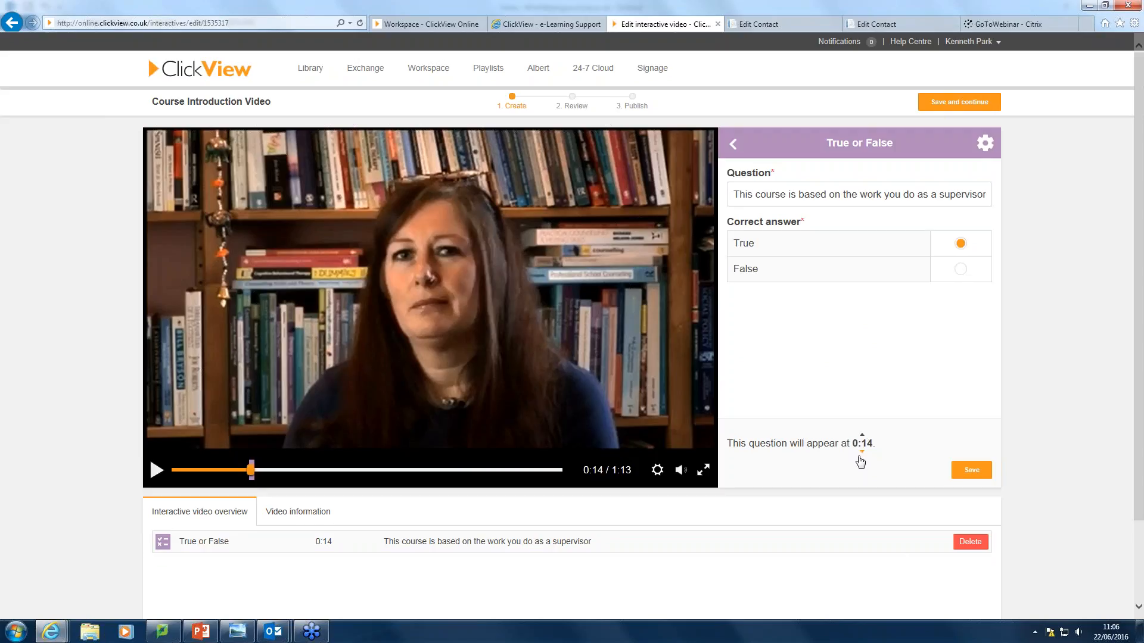
{"action": "left_click", "coordinate": [966, 471]}
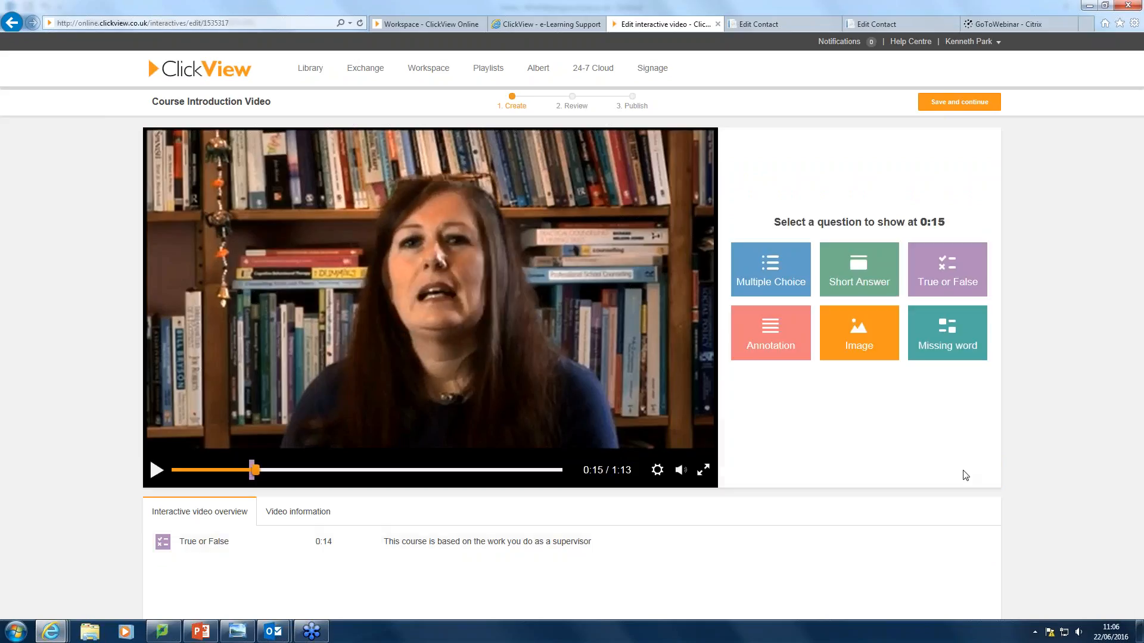
{"action": "left_click", "coordinate": [156, 471]}
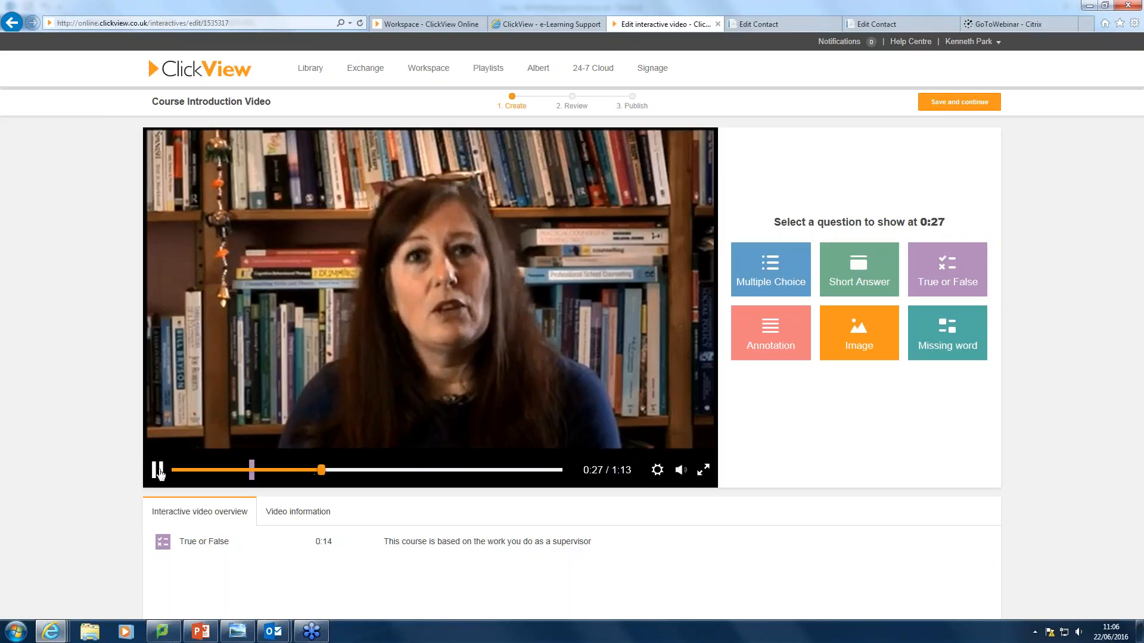
{"action": "left_click", "coordinate": [158, 471]}
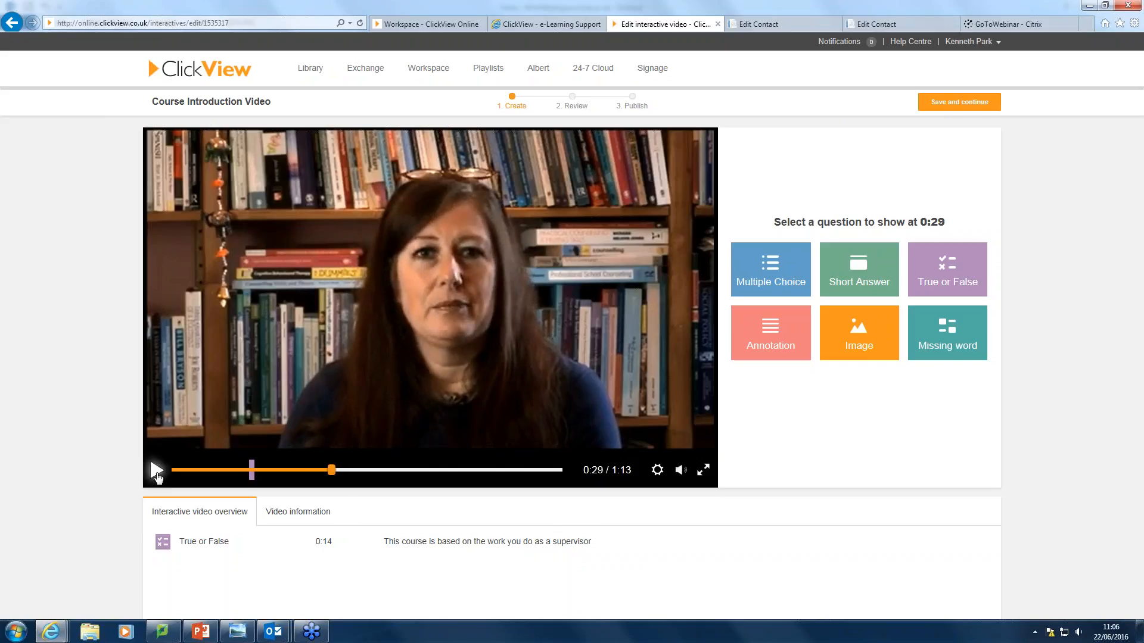
Add a multiple-choice question at 0:29 asking 'List what is included on the course'.
{"action": "left_click", "coordinate": [780, 272]}
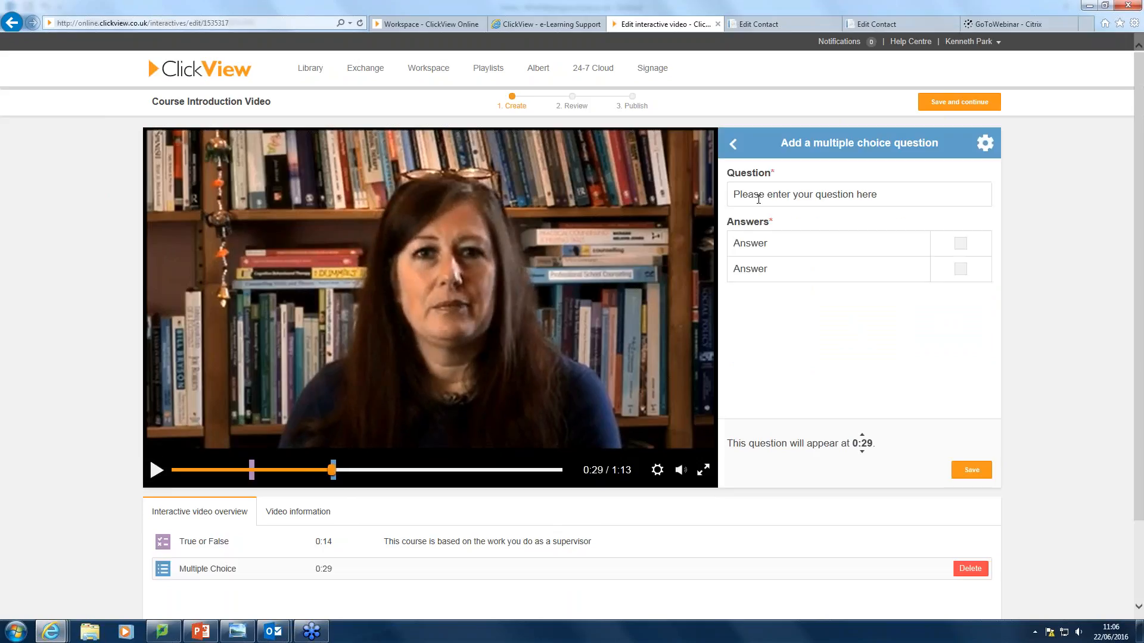
{"action": "left_click", "coordinate": [754, 195]}
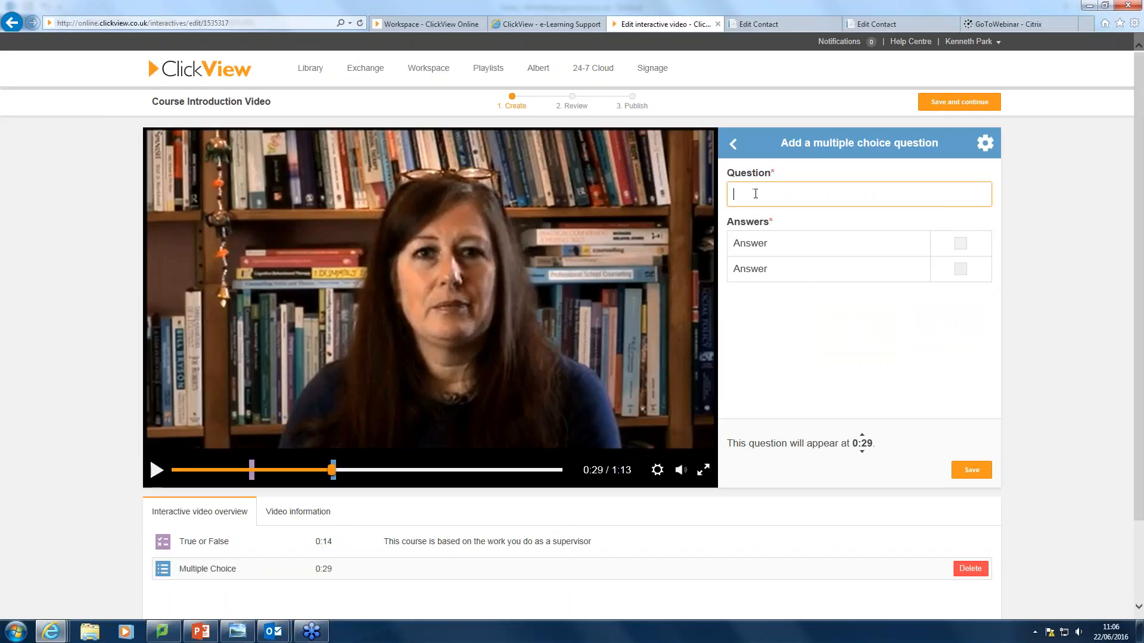
{"action": "type", "text": "List what "}
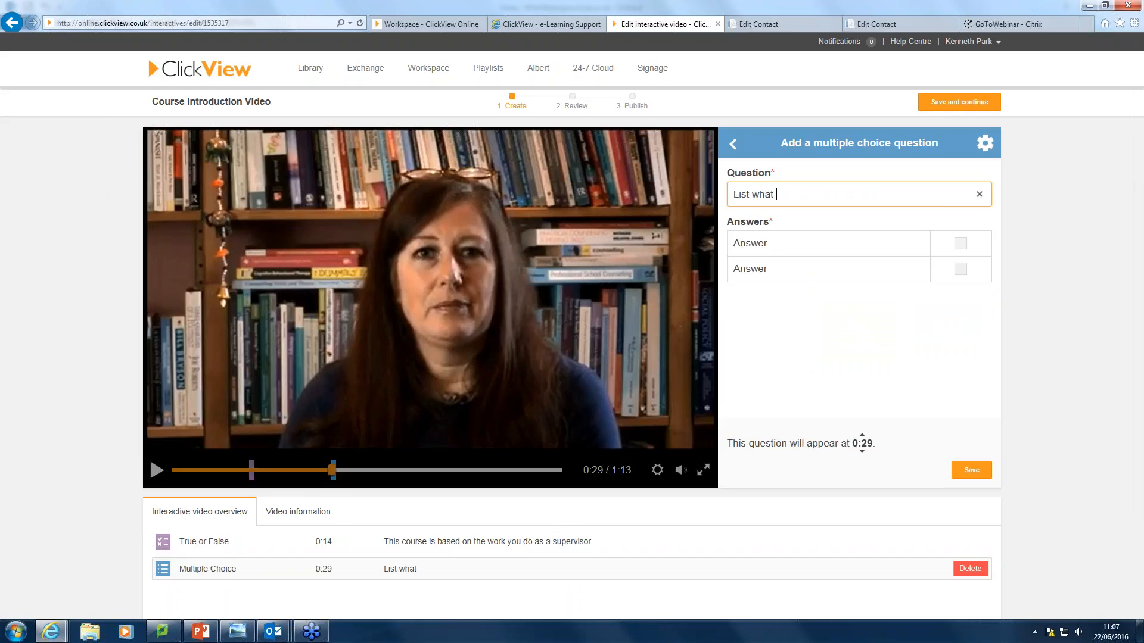
{"action": "type", "text": "is included on the cour"}
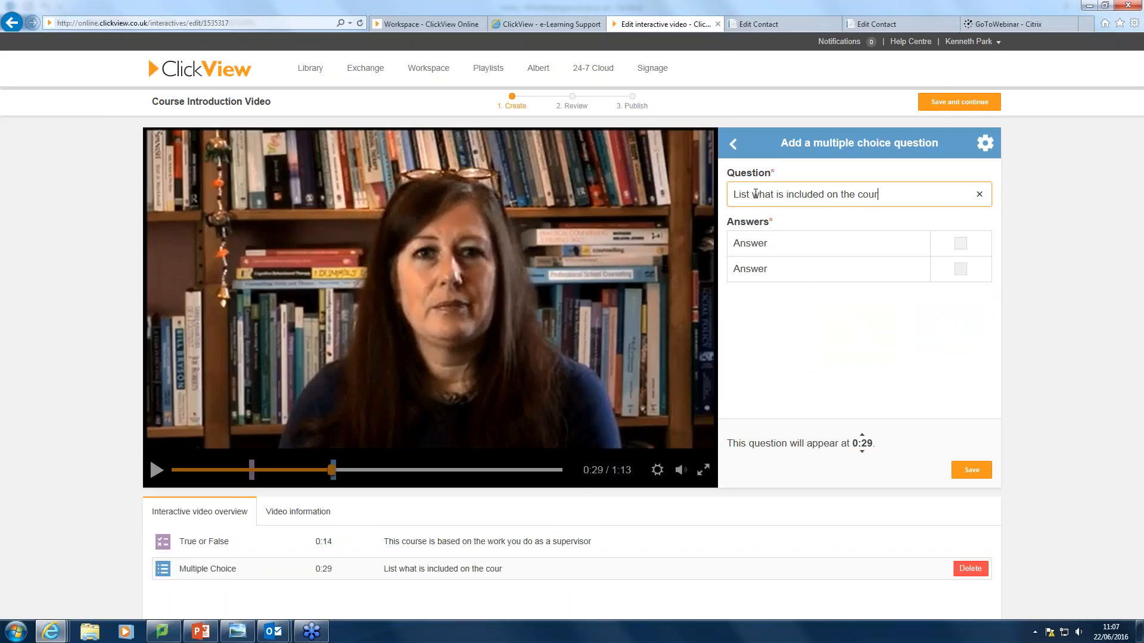
{"action": "type", "text": "se"}
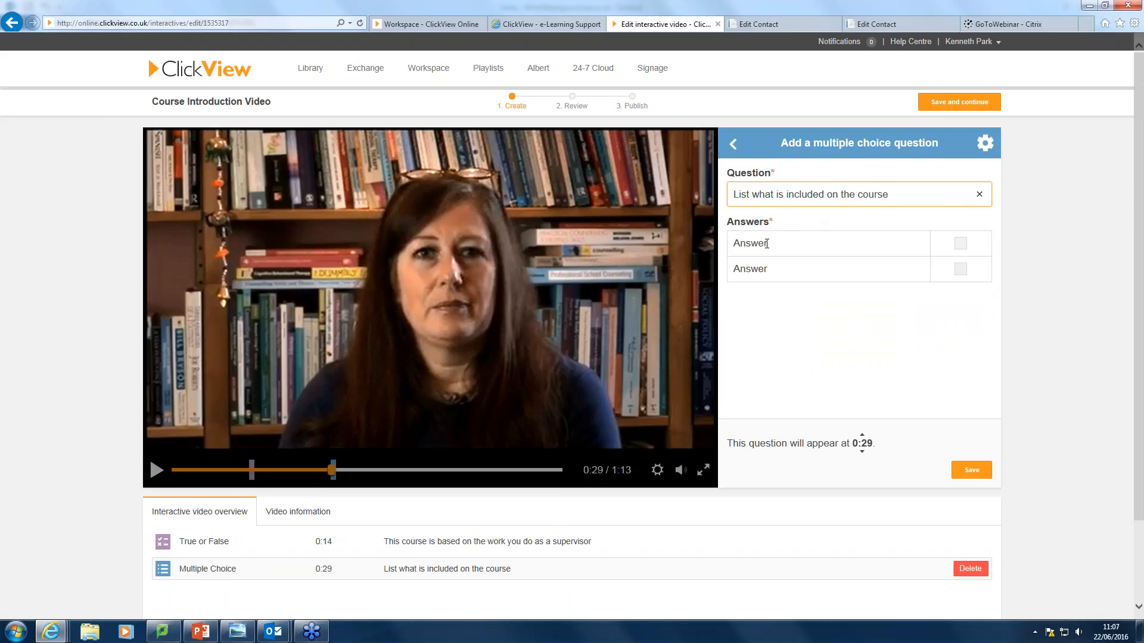
Enter answers reading material, activities, assessments and all of the above, then save the question.
{"action": "left_click", "coordinate": [767, 243]}
{"action": "type", "text": "r"}
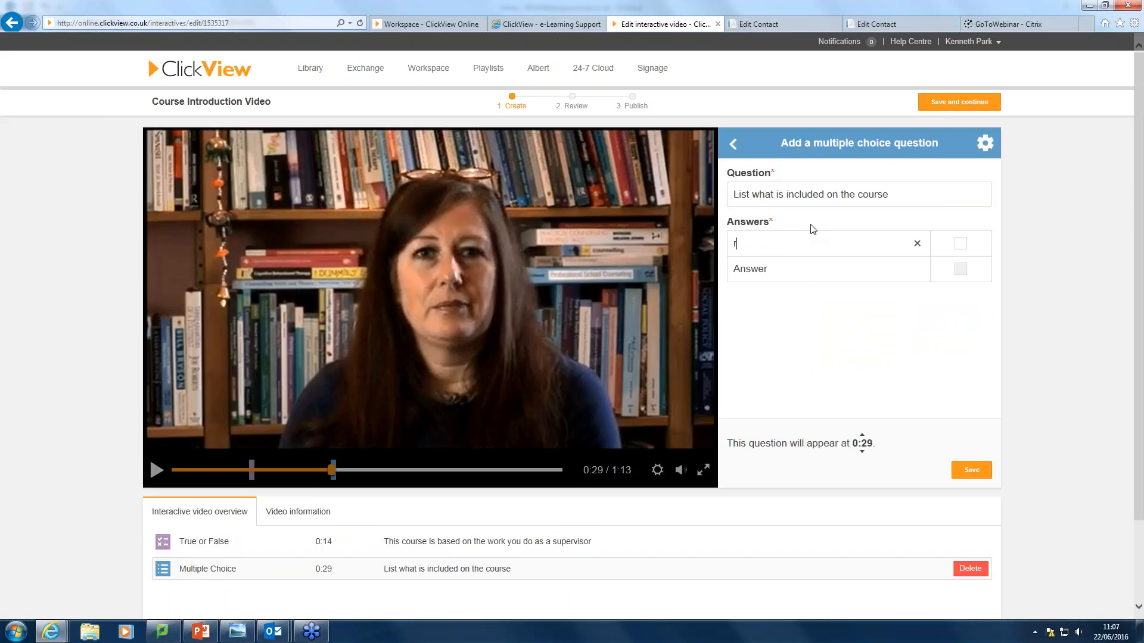
{"action": "type", "text": "eading material"}
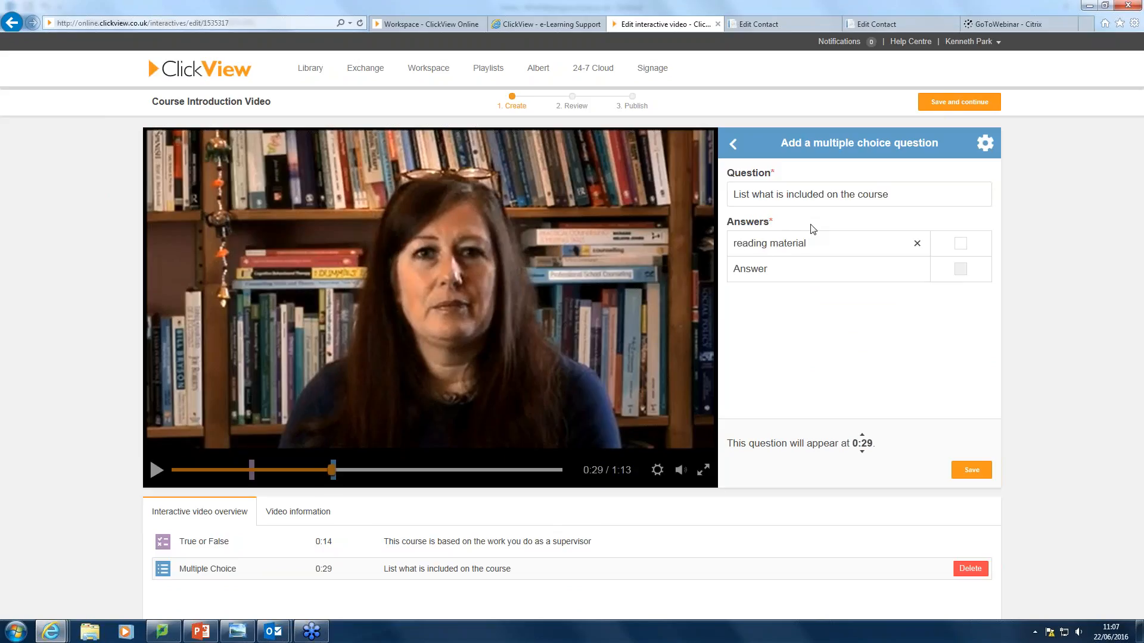
{"action": "left_click", "coordinate": [768, 267]}
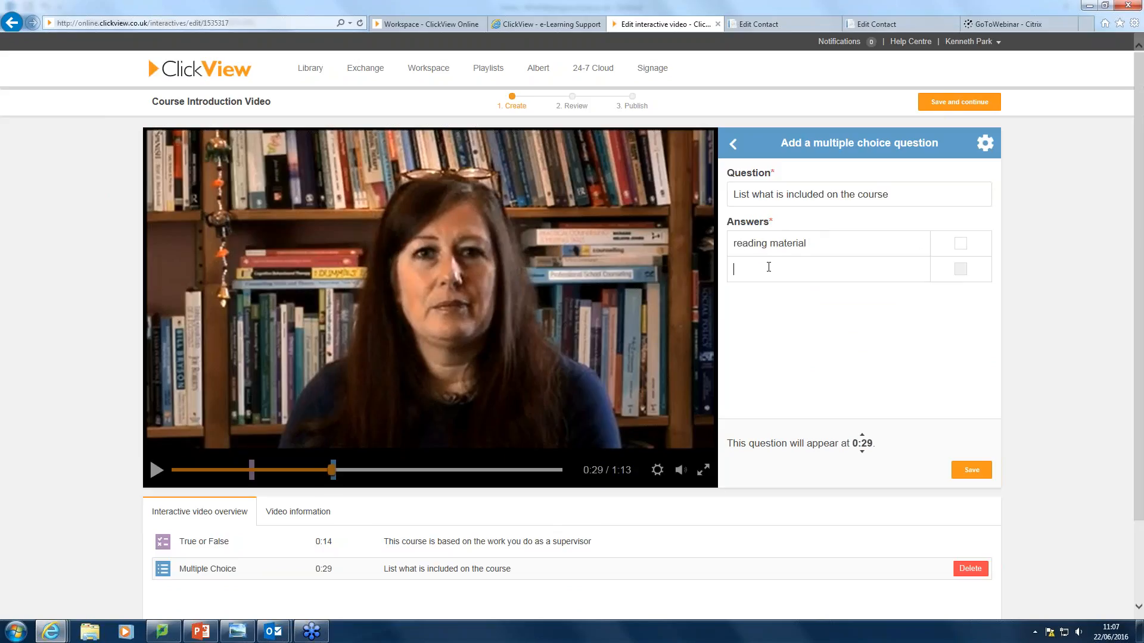
{"action": "type", "text": "activities"}
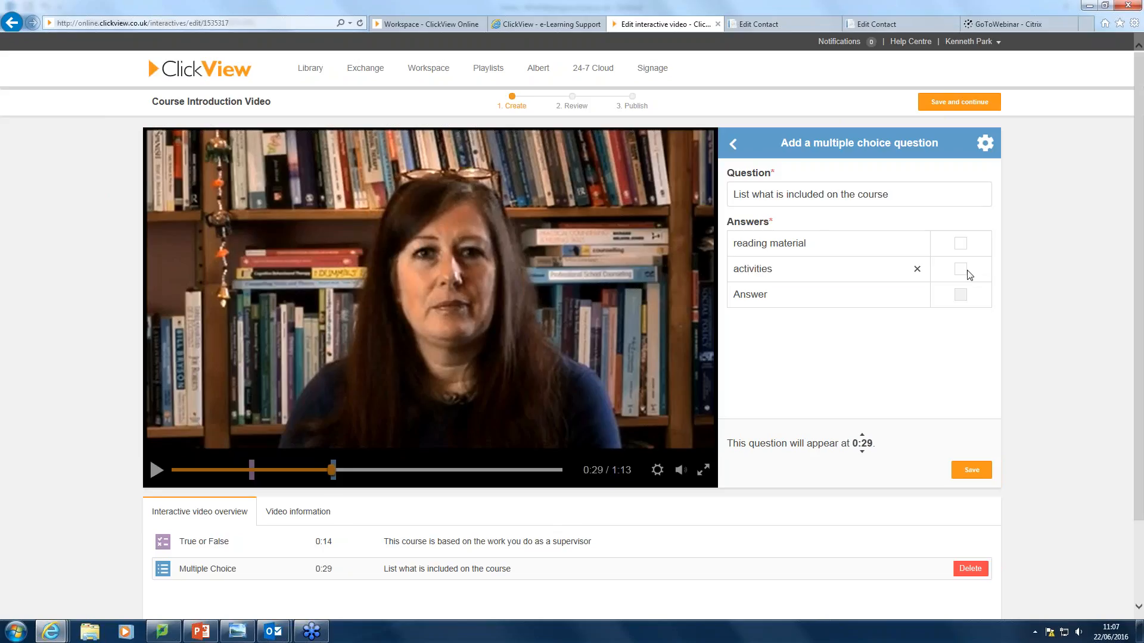
{"action": "left_click", "coordinate": [784, 296]}
{"action": "type", "text": "ases"}
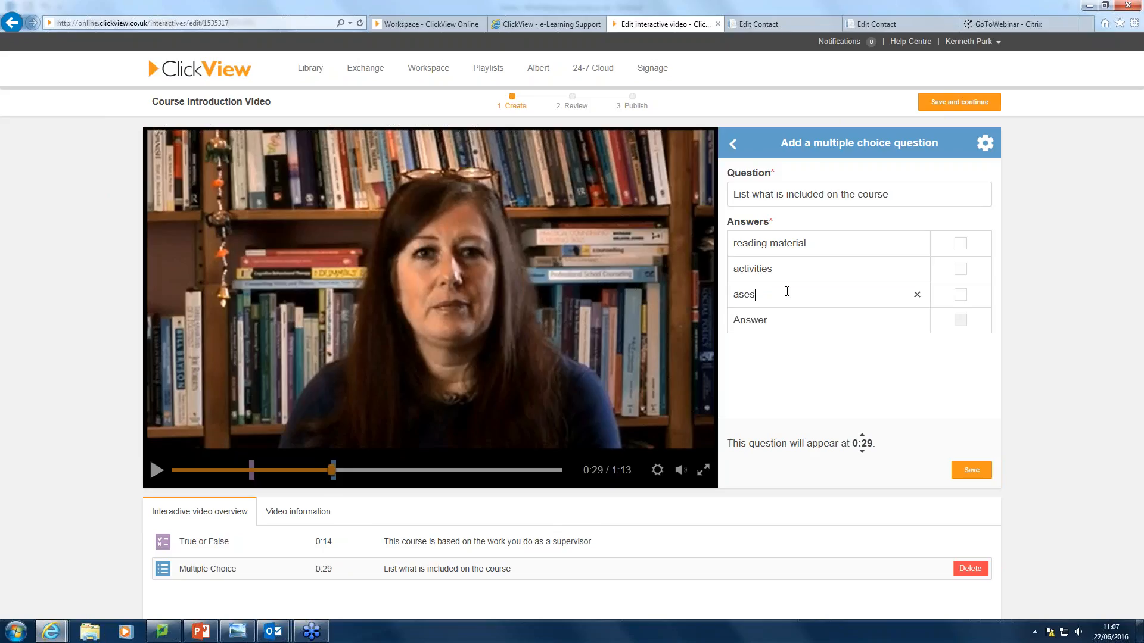
{"action": "type", "text": "semtns"}
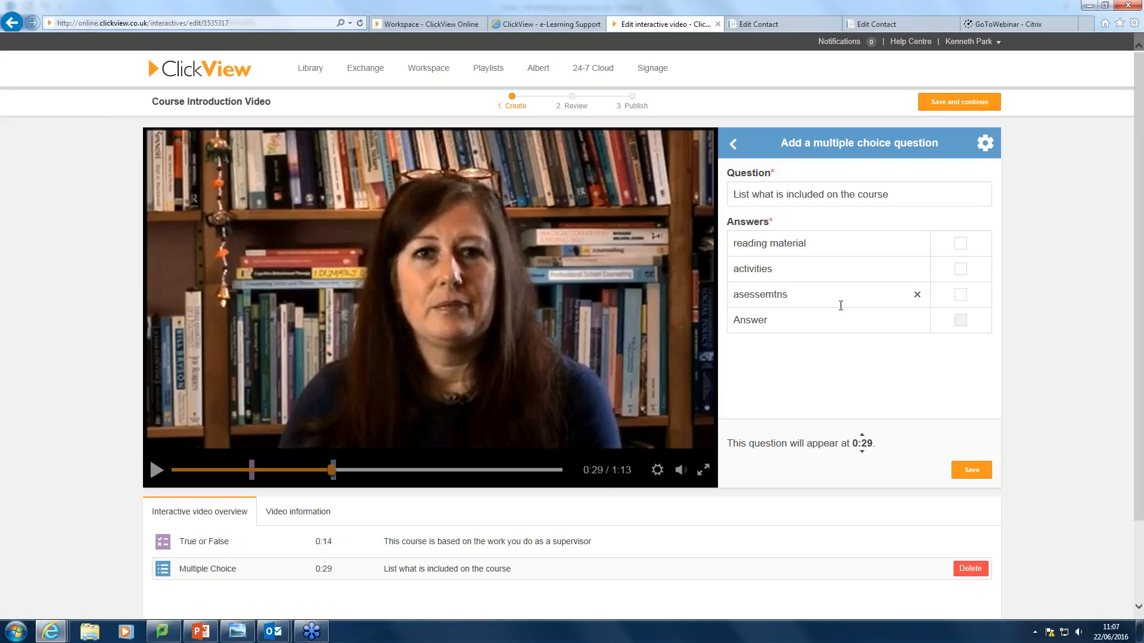
{"action": "key", "text": "BackSpace"}
{"action": "key", "text": "BackSpace"}
{"action": "key", "text": "BackSpace"}
{"action": "key", "text": "BackSpace"}
{"action": "key", "text": "BackSpace"}
{"action": "key", "text": "BackSpace"}
{"action": "key", "text": "BackSpace"}
{"action": "key", "text": "BackSpace"}
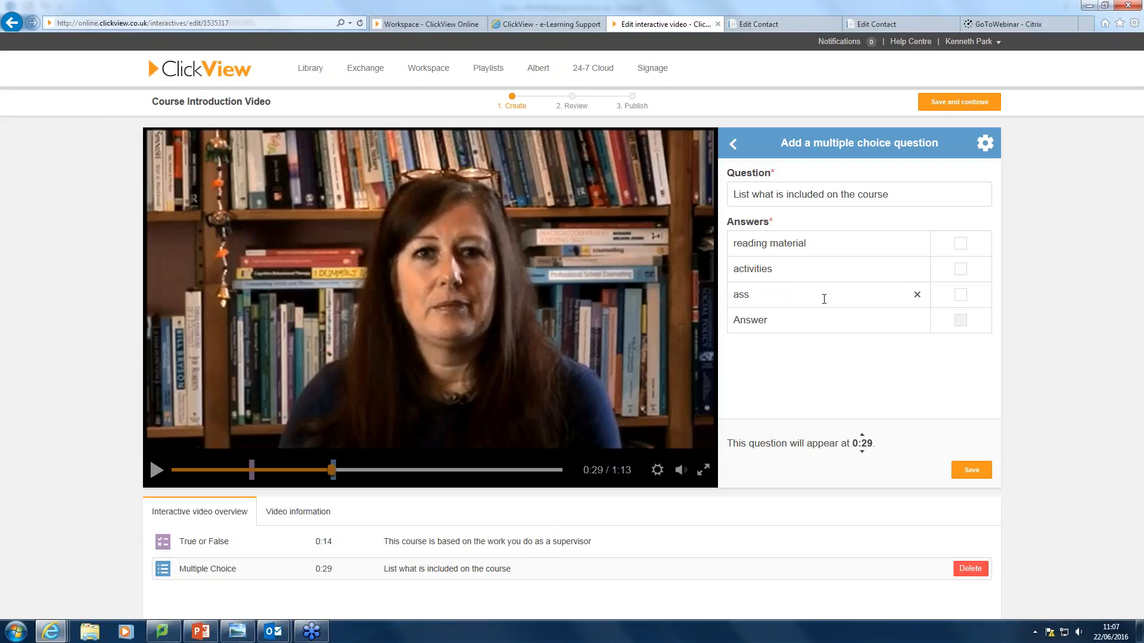
{"action": "type", "text": "sessments"}
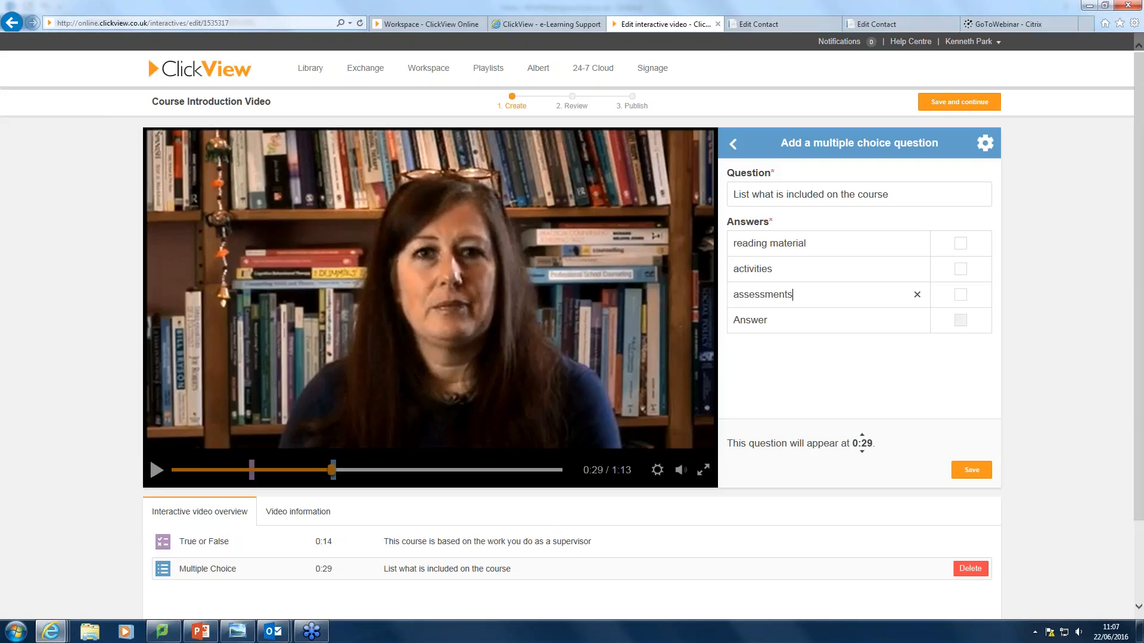
{"action": "left_click", "coordinate": [759, 320]}
{"action": "type", "text": "all of the above"}
{"action": "left_click", "coordinate": [976, 472]}
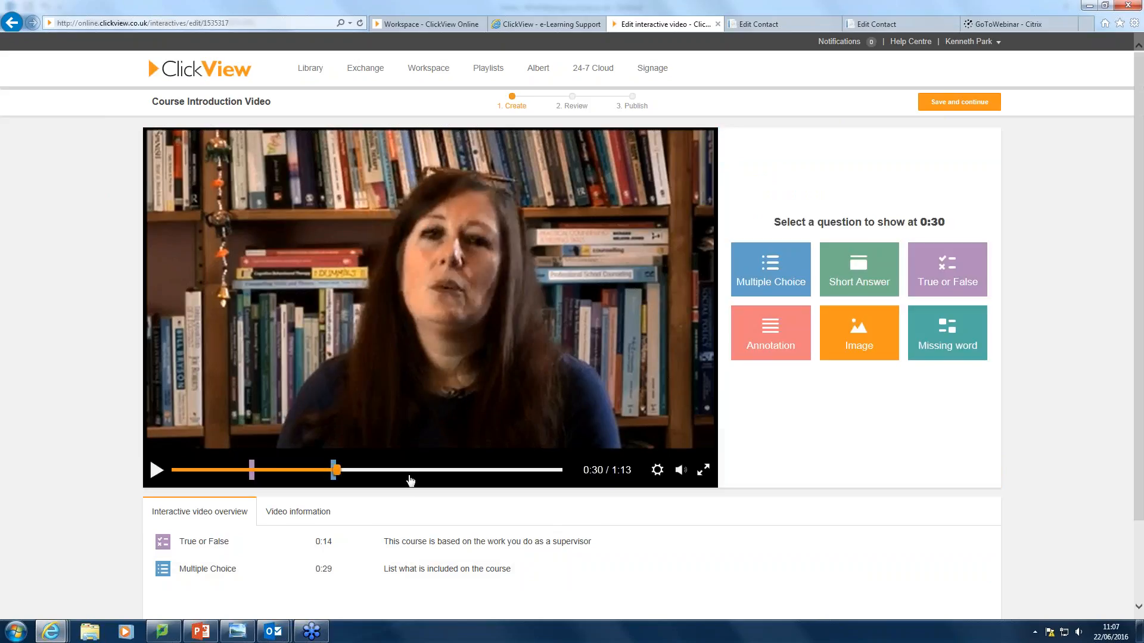
Resume the Course Introduction Video and pause it at 0:42.
{"action": "mouse_move", "coordinate": [213, 563]}
{"action": "left_click", "coordinate": [154, 471]}
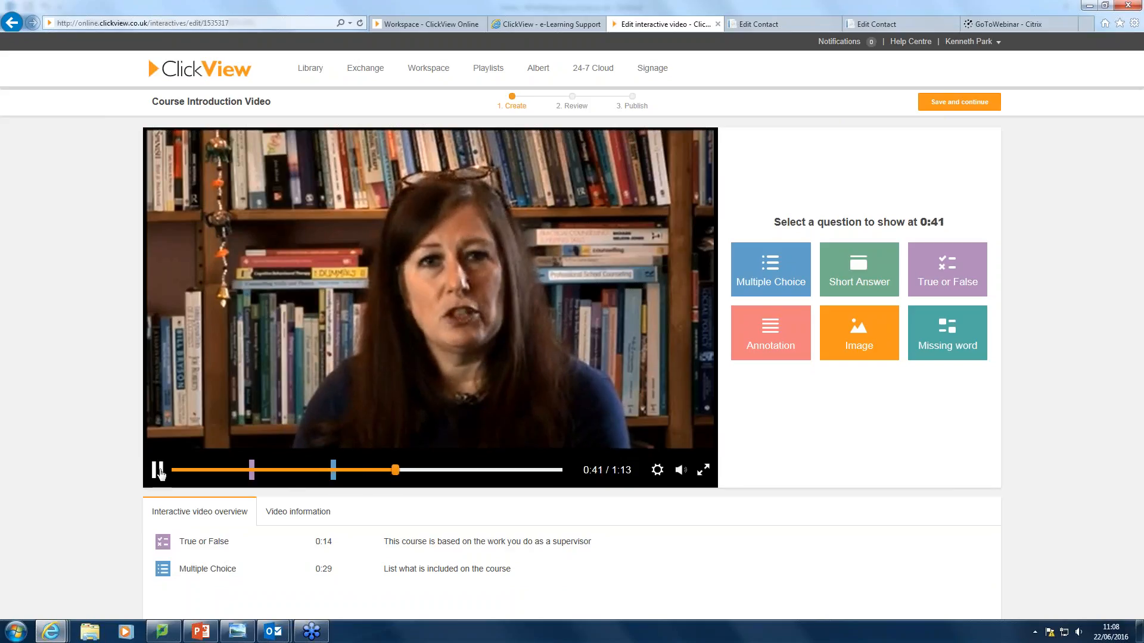
{"action": "left_click", "coordinate": [165, 467]}
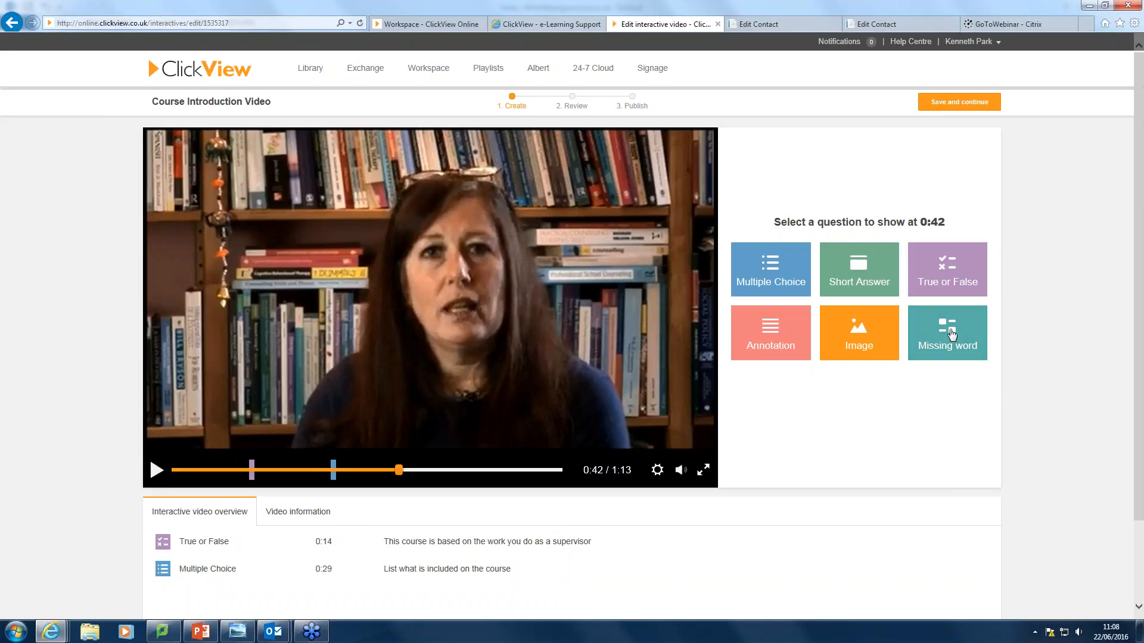
Save a 0:42 Missing word question 'This course covers theories of supervision' blanking 'theories'.
{"action": "left_click", "coordinate": [952, 333]}
{"action": "left_click", "coordinate": [748, 190]}
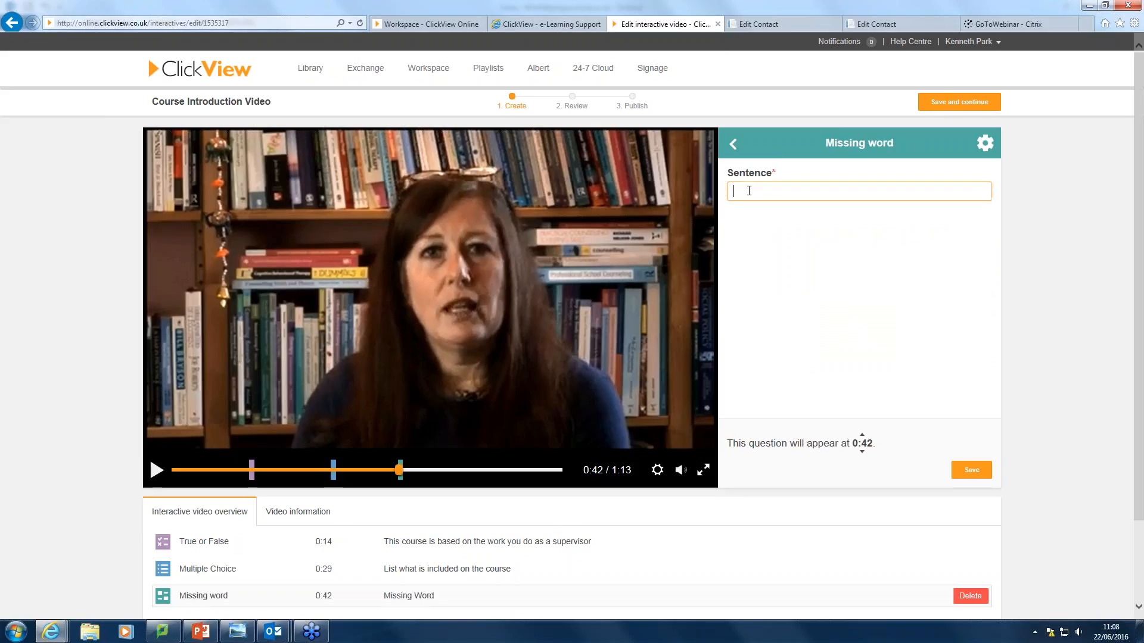
{"action": "type", "text": "We"}
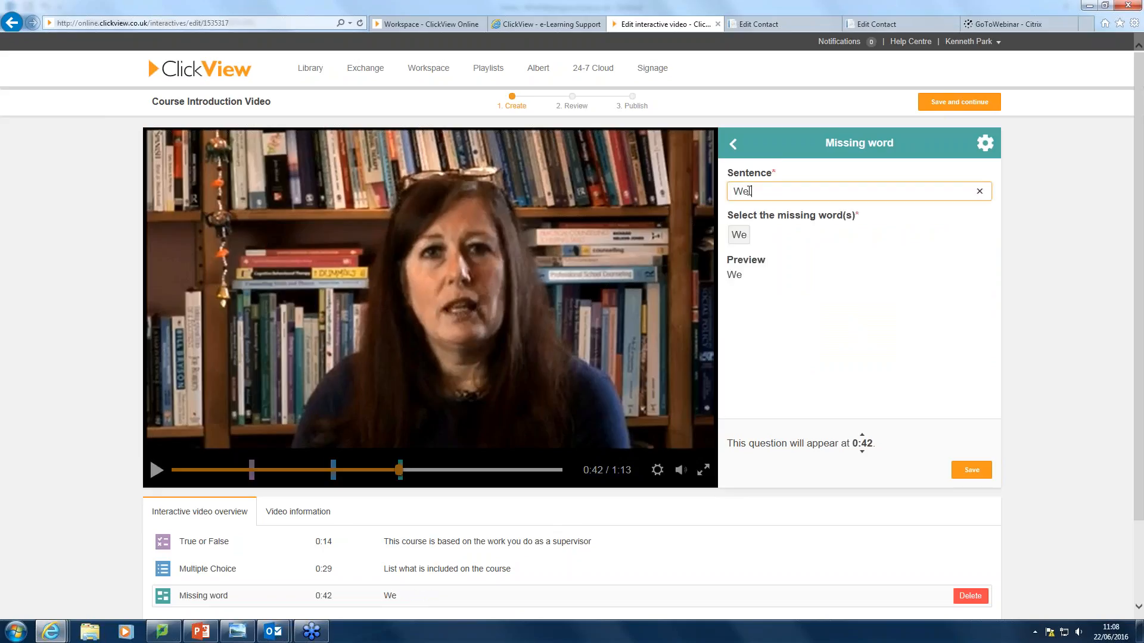
{"action": "key", "text": "BackSpace"}
{"action": "type", "text": "Th"}
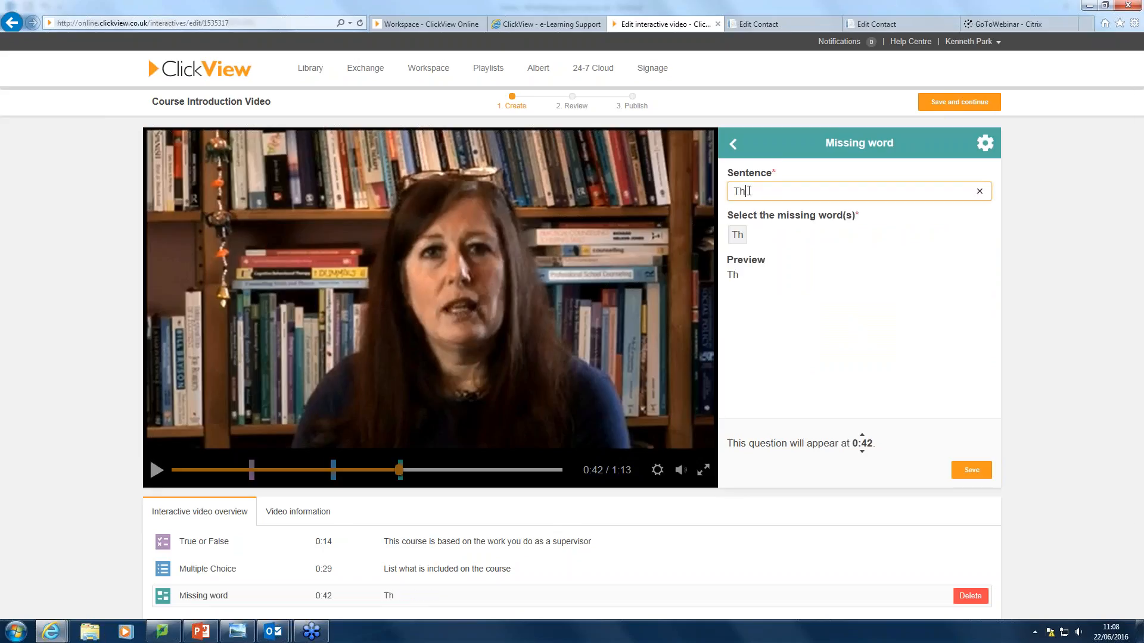
{"action": "type", "text": "is course co"}
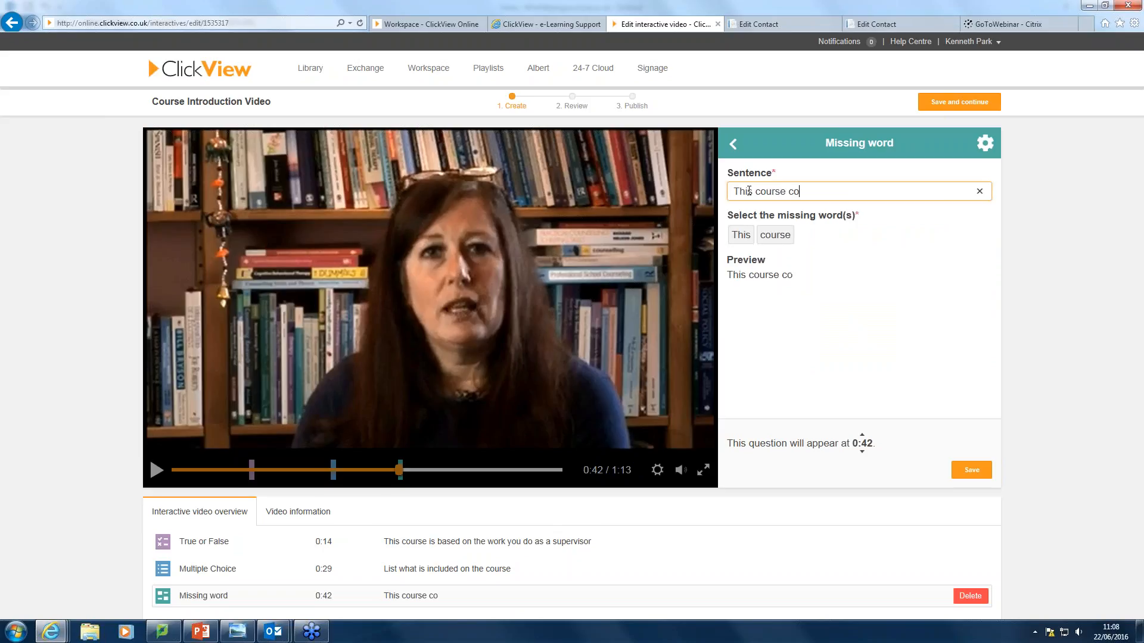
{"action": "type", "text": "vers "}
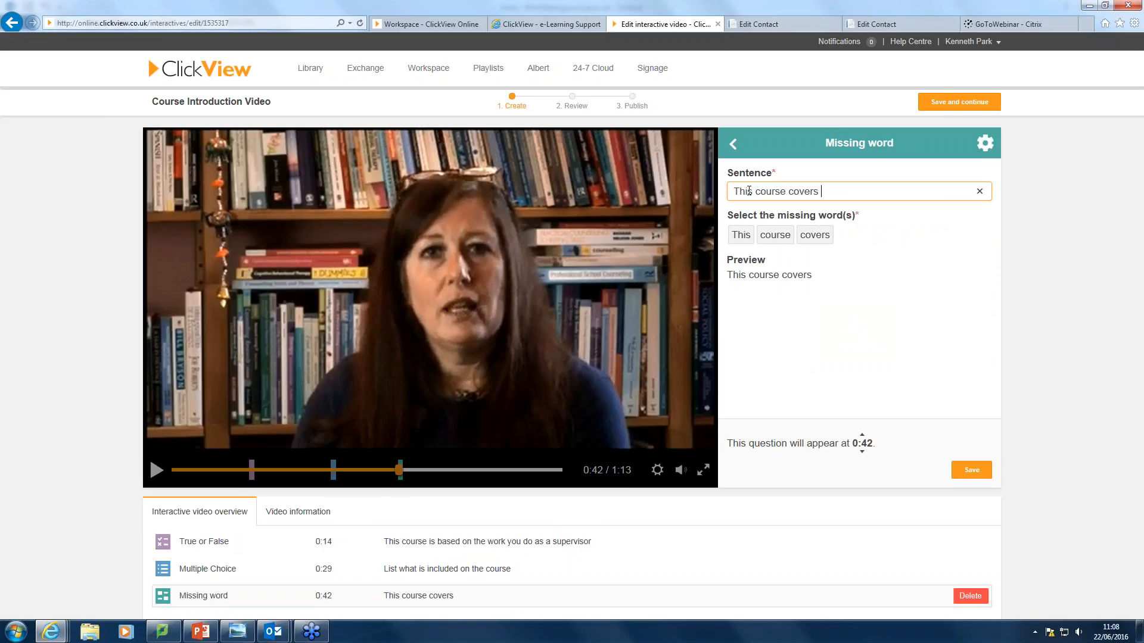
{"action": "type", "text": "theories o"}
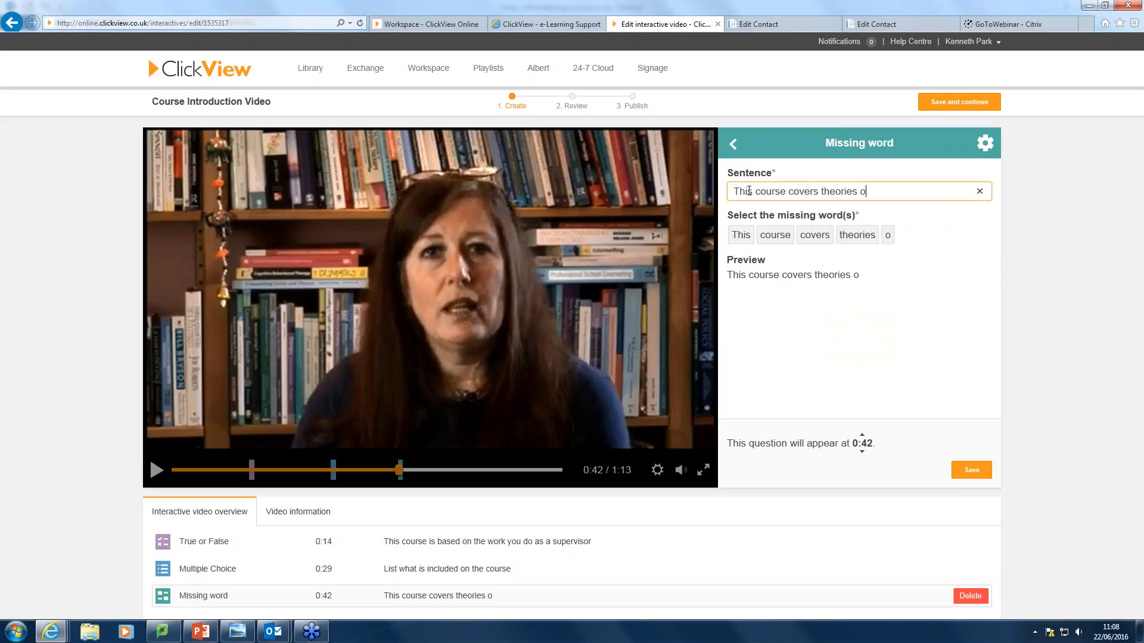
{"action": "type", "text": "f superv"}
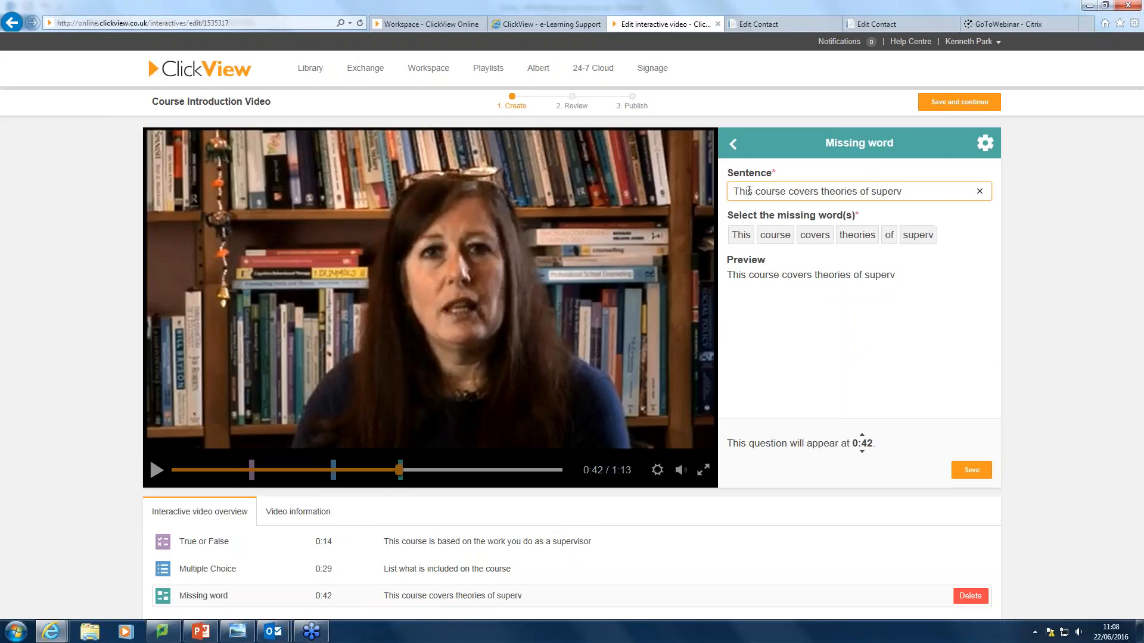
{"action": "type", "text": "ision"}
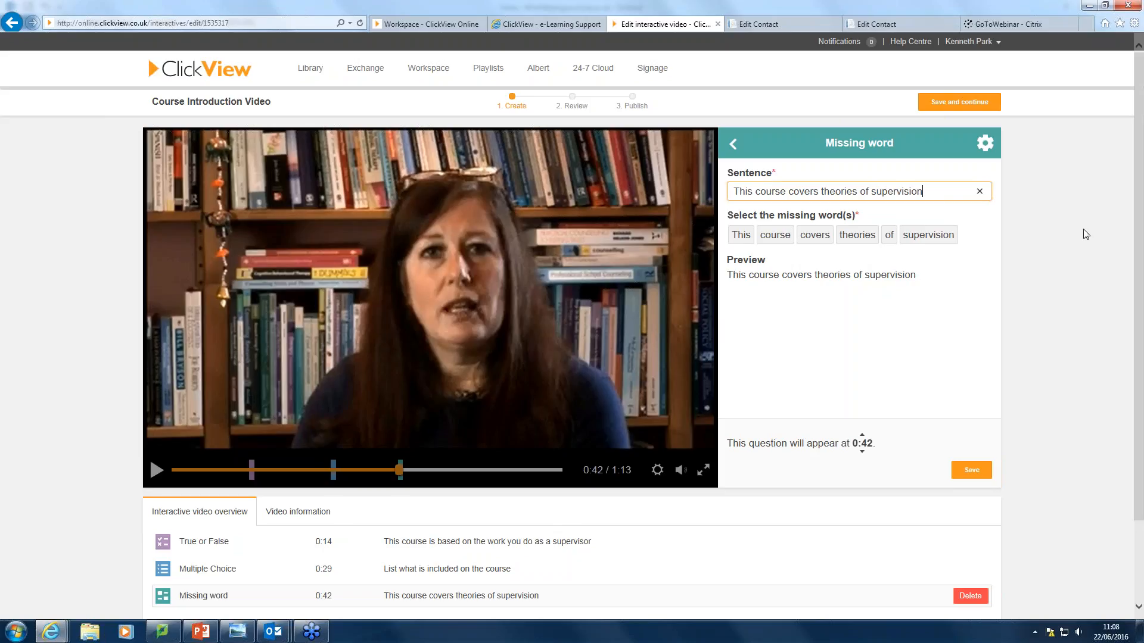
{"action": "left_click", "coordinate": [857, 238]}
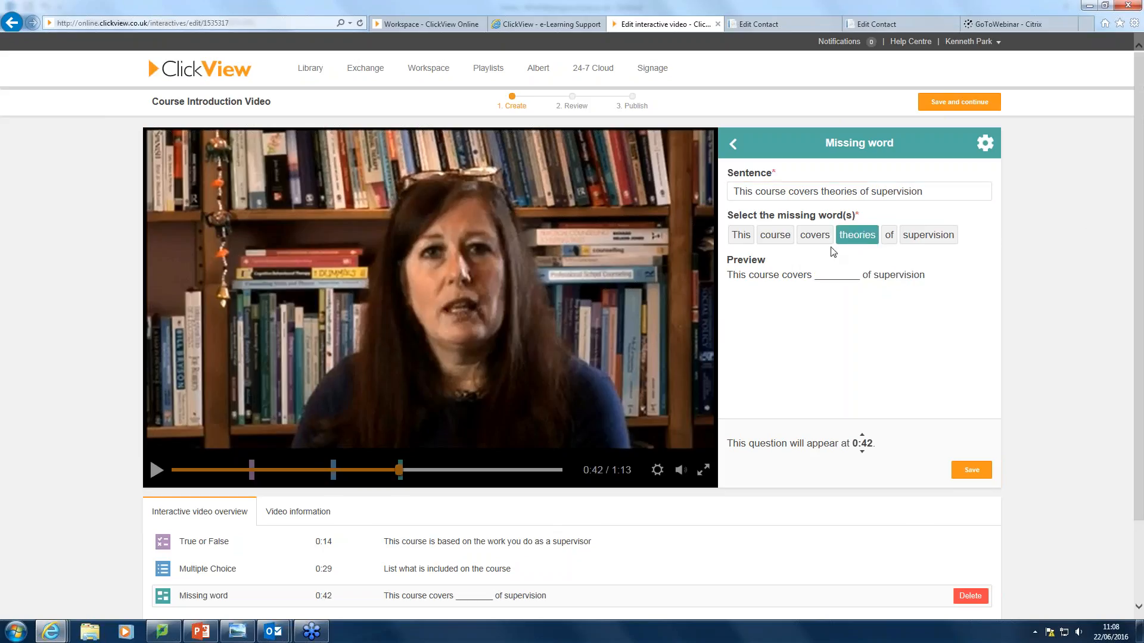
{"action": "left_click", "coordinate": [981, 476]}
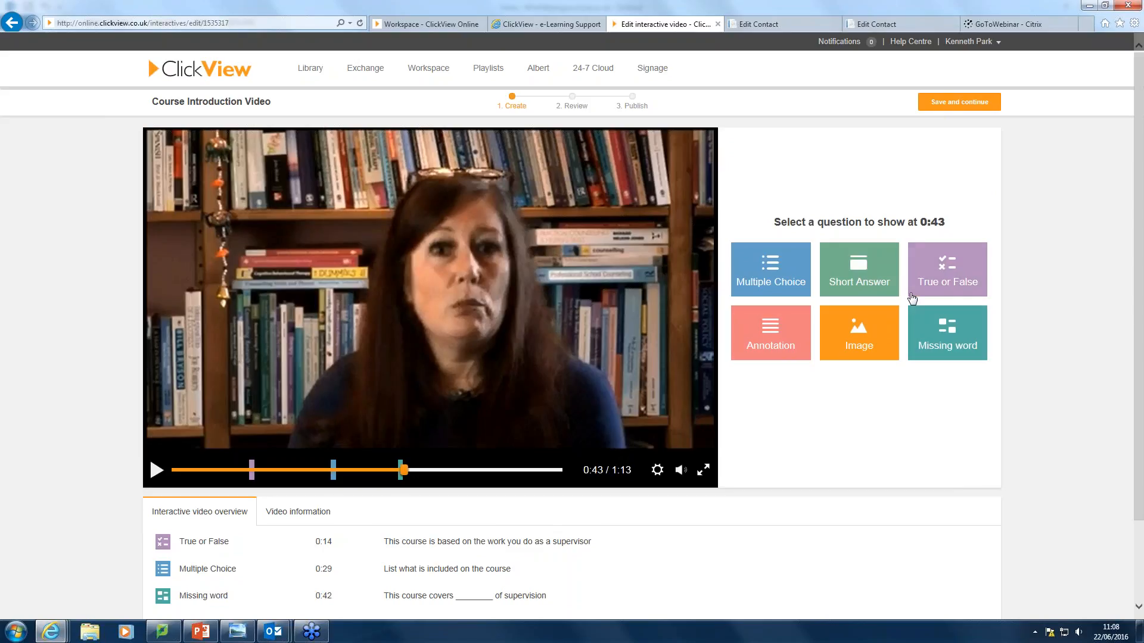
Resume the Course Introduction Video and pause it at 0:50.
{"action": "left_click", "coordinate": [854, 277]}
{"action": "left_click", "coordinate": [157, 471]}
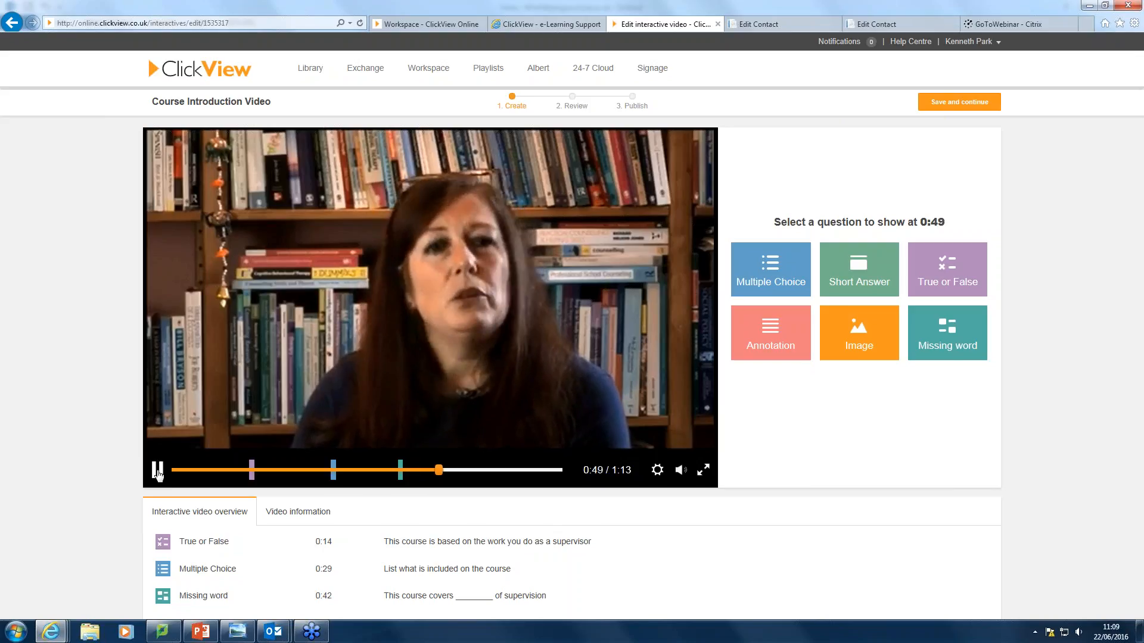
{"action": "left_click", "coordinate": [157, 471]}
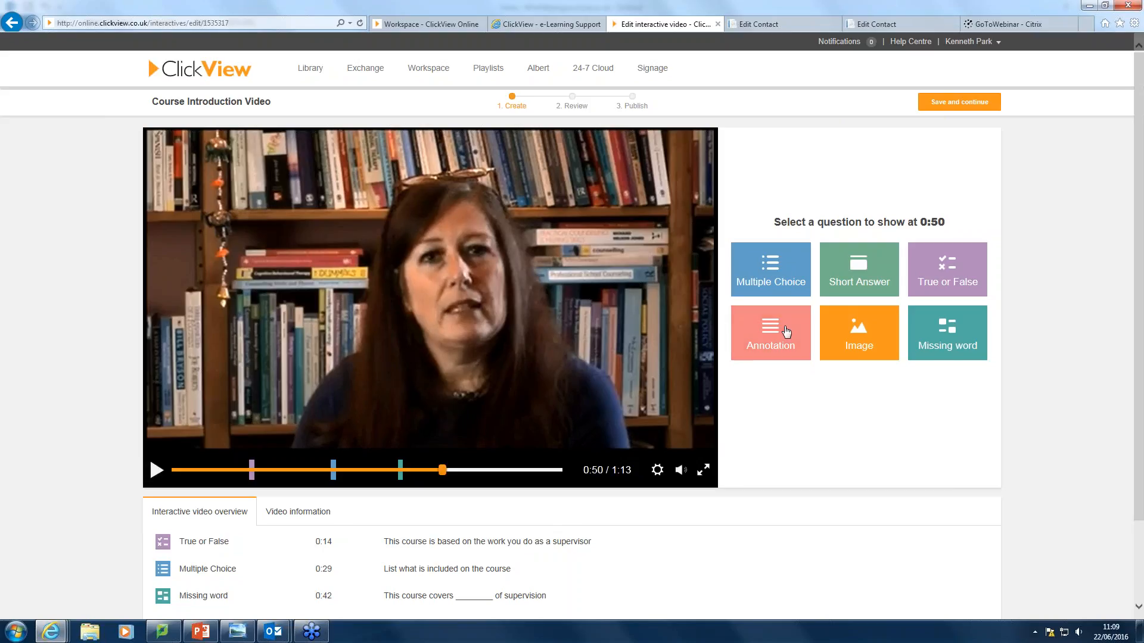
Save a 0:50 annotation reading 'Legislation is a key part of the course'.
{"action": "left_click", "coordinate": [775, 334]}
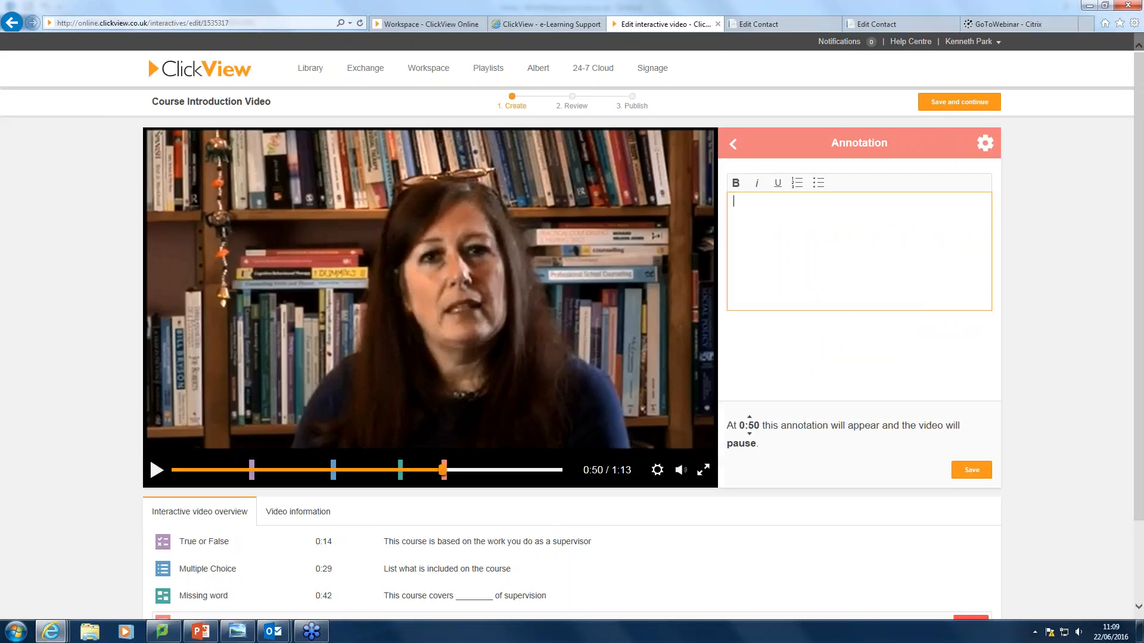
{"action": "type", "text": "Leg"}
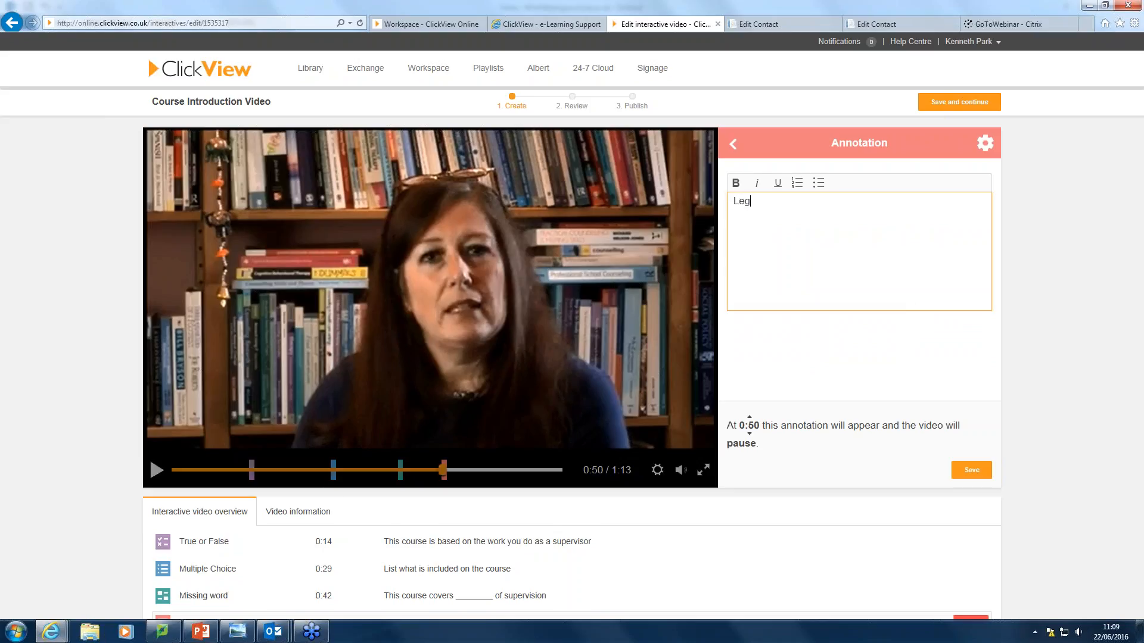
{"action": "type", "text": "islation is a key part of the course"}
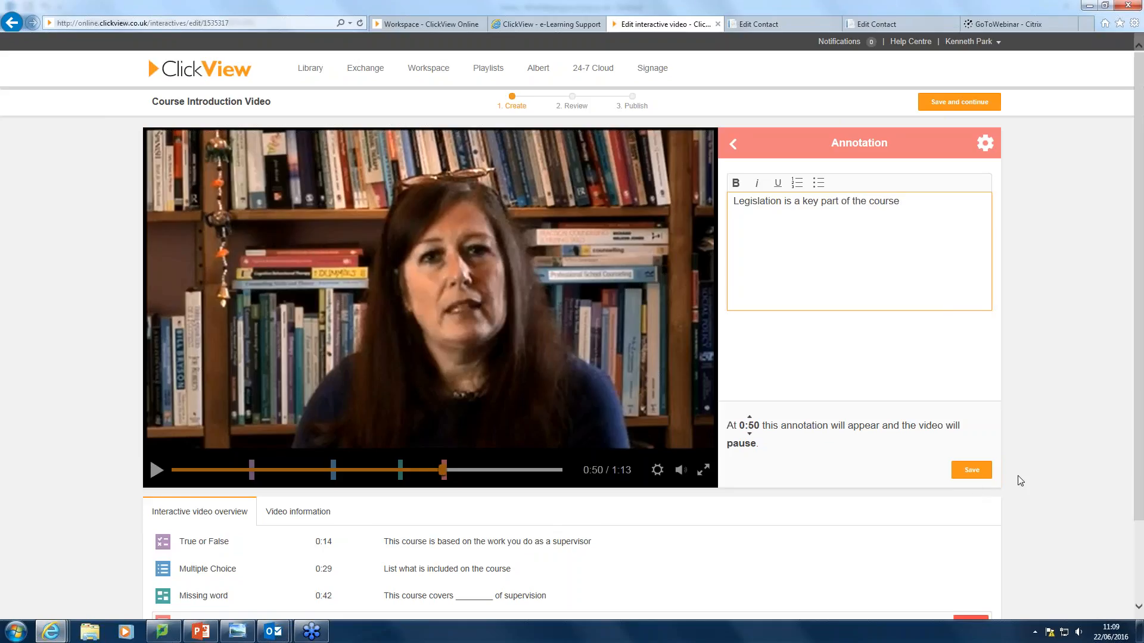
{"action": "left_click", "coordinate": [974, 471]}
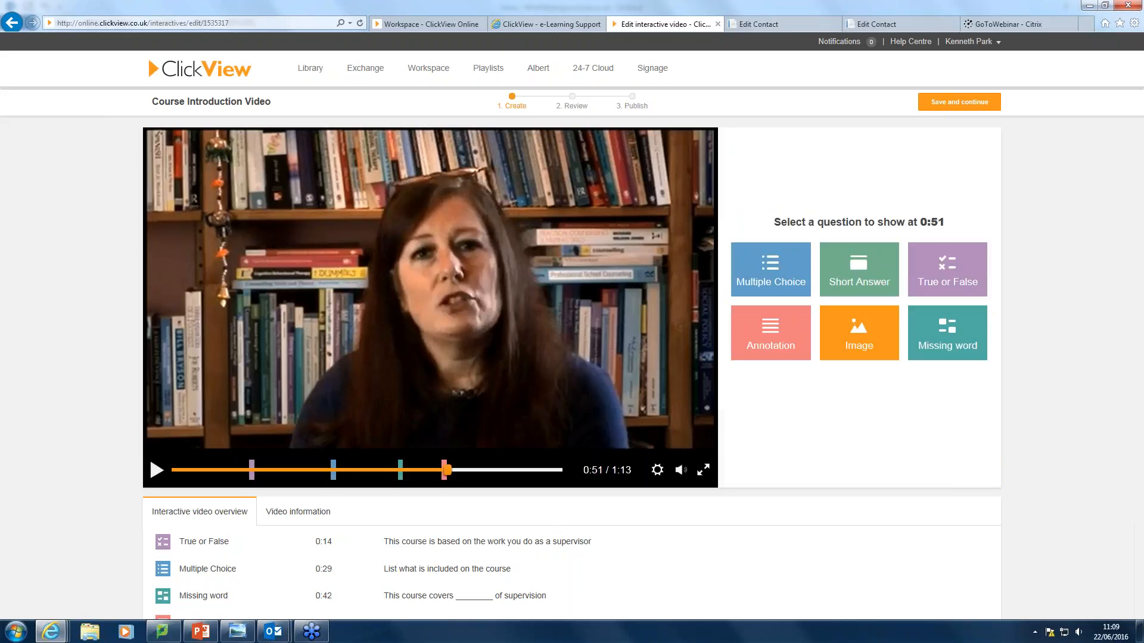
Resume the Course Introduction Video and pause it at 1:05.
{"action": "left_click", "coordinate": [157, 471]}
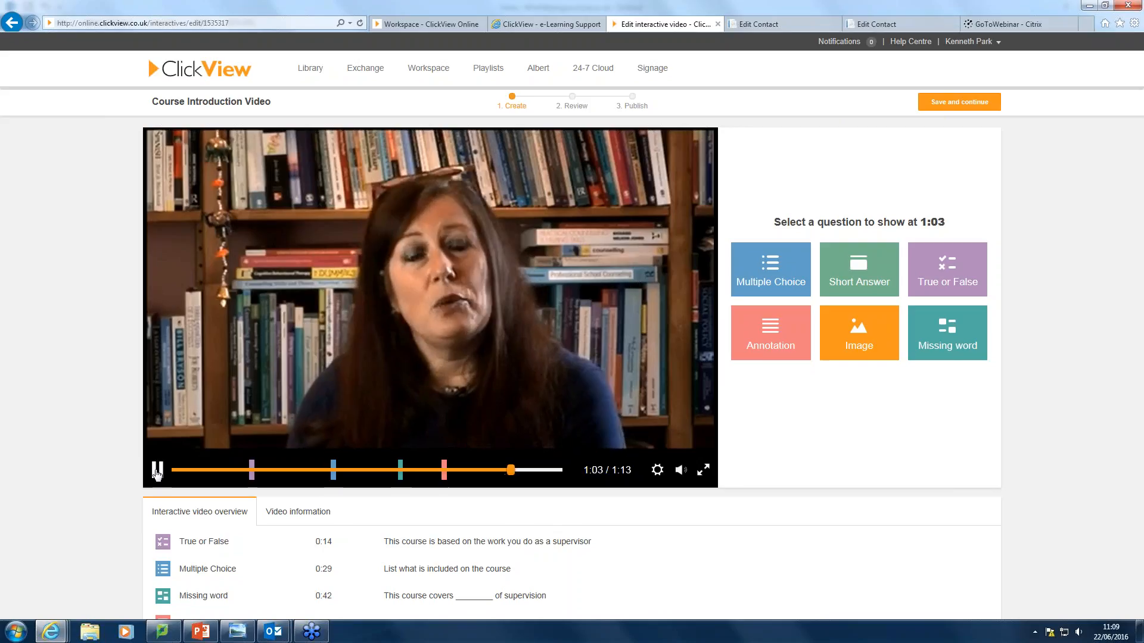
{"action": "left_click", "coordinate": [157, 472]}
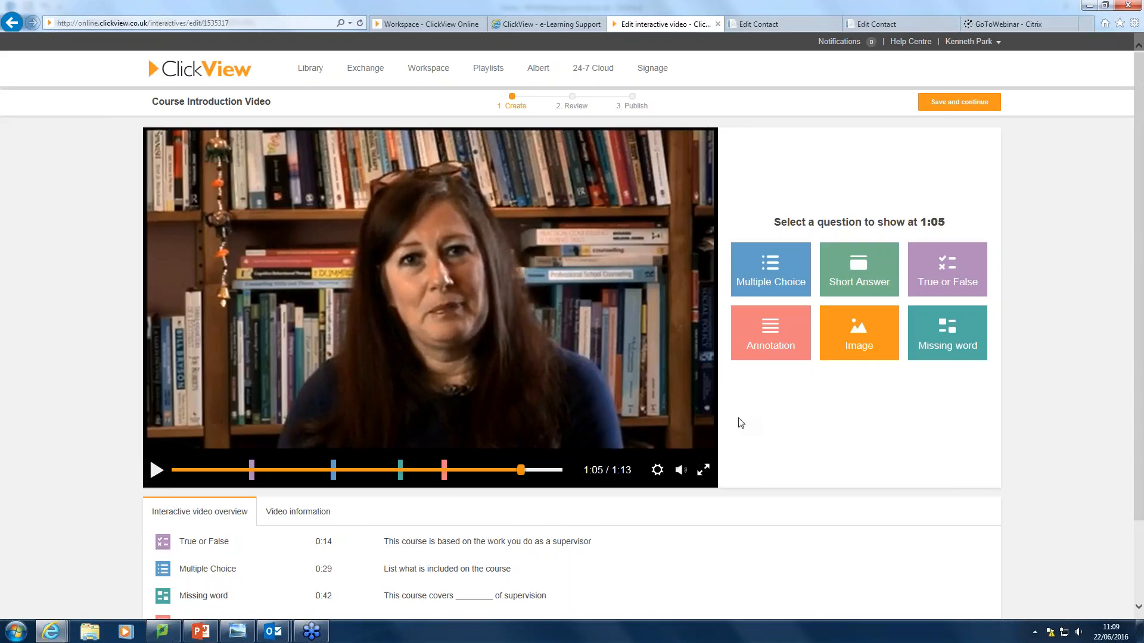
Add a 1:05 image item and upload the webcam JPEG from My Pictures > LifeCam Files.
{"action": "left_click", "coordinate": [860, 337]}
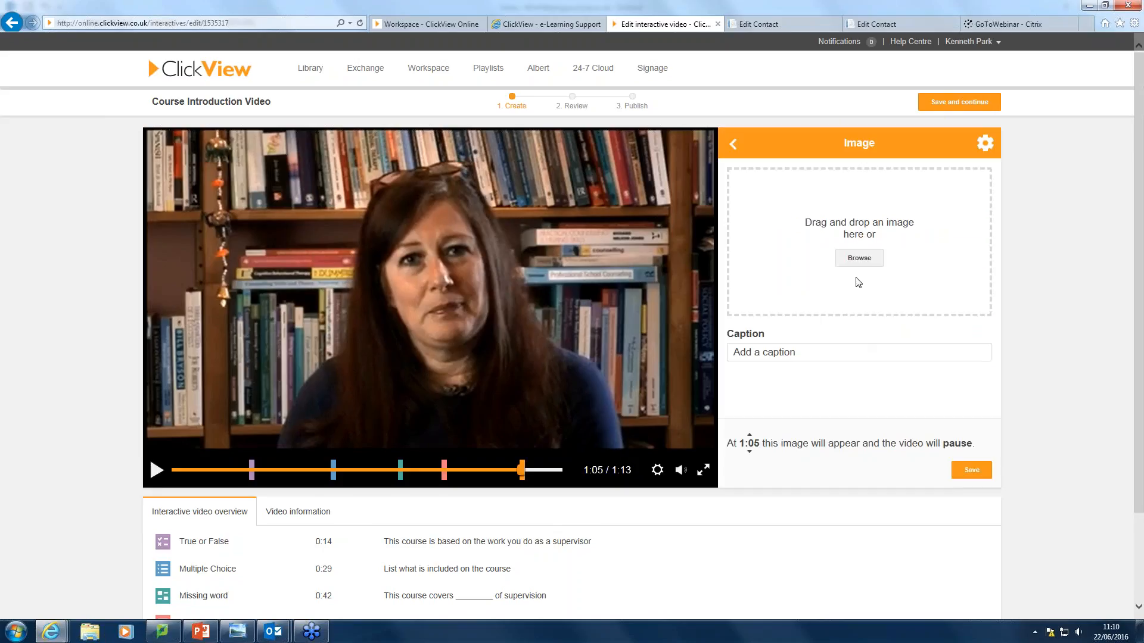
{"action": "left_click", "coordinate": [859, 257]}
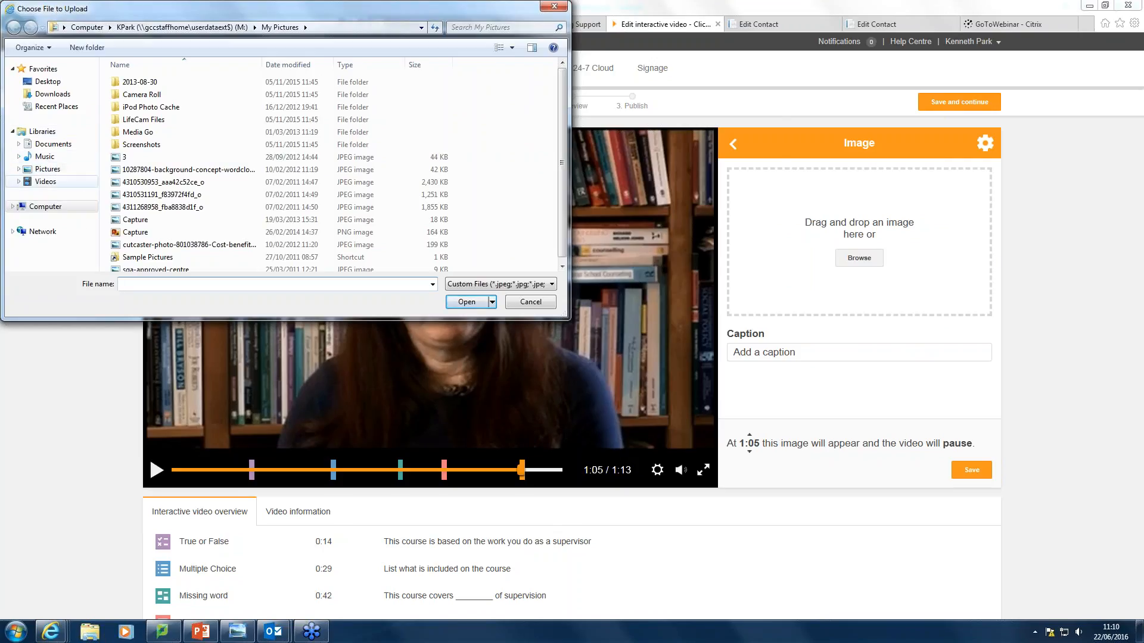
{"action": "left_click", "coordinate": [46, 206]}
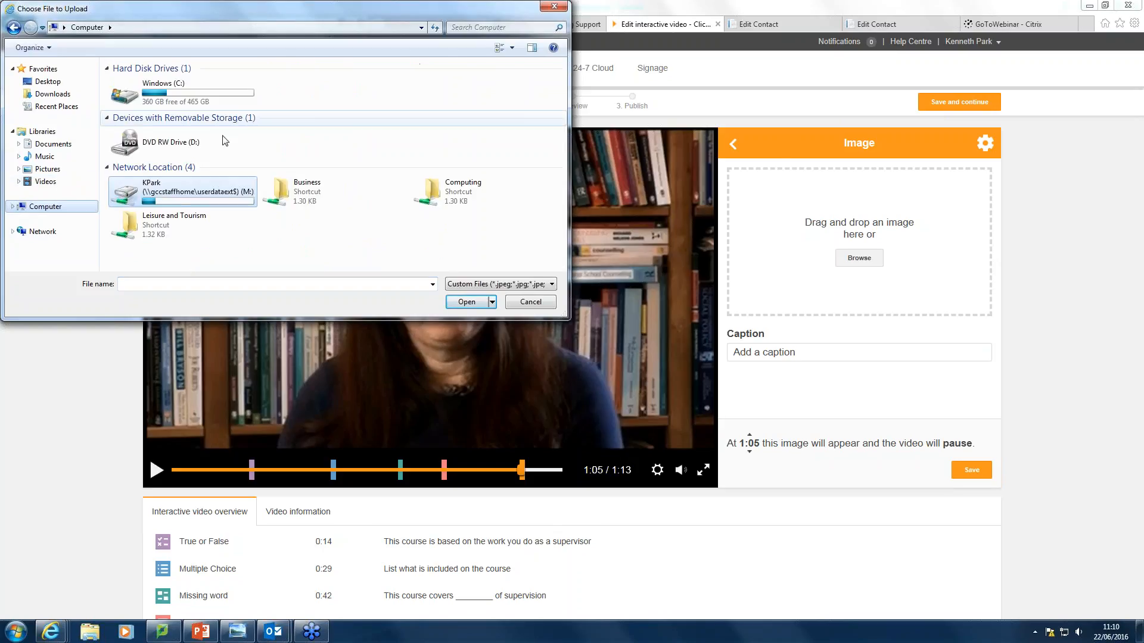
{"action": "double_click", "coordinate": [157, 198]}
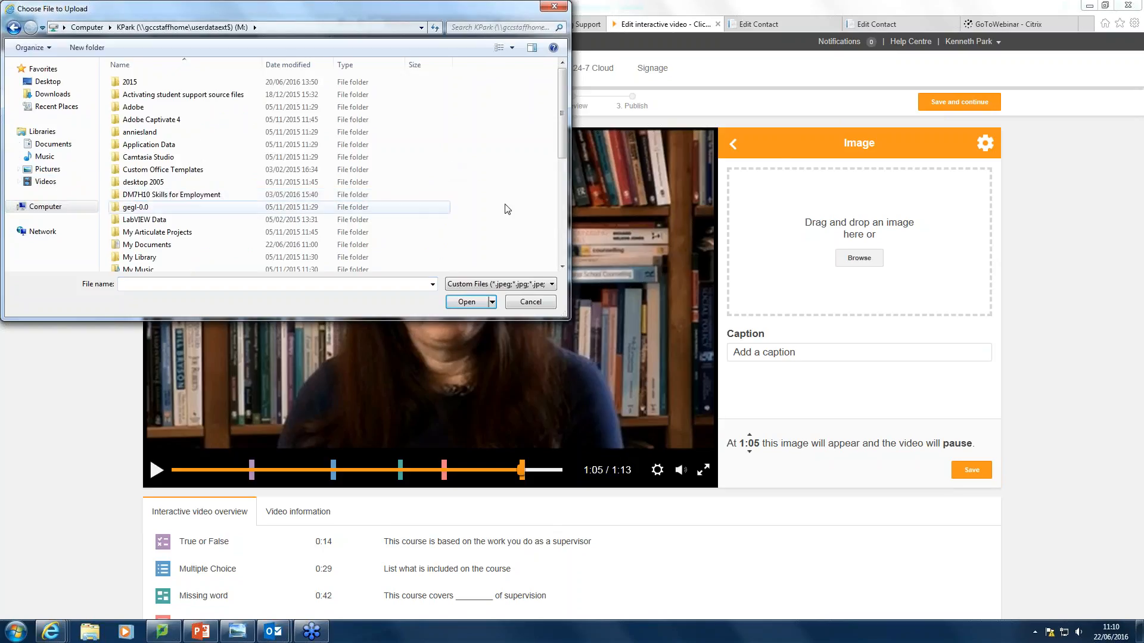
{"action": "left_click_drag", "start_coordinate": [561, 138], "coordinate": [566, 179]}
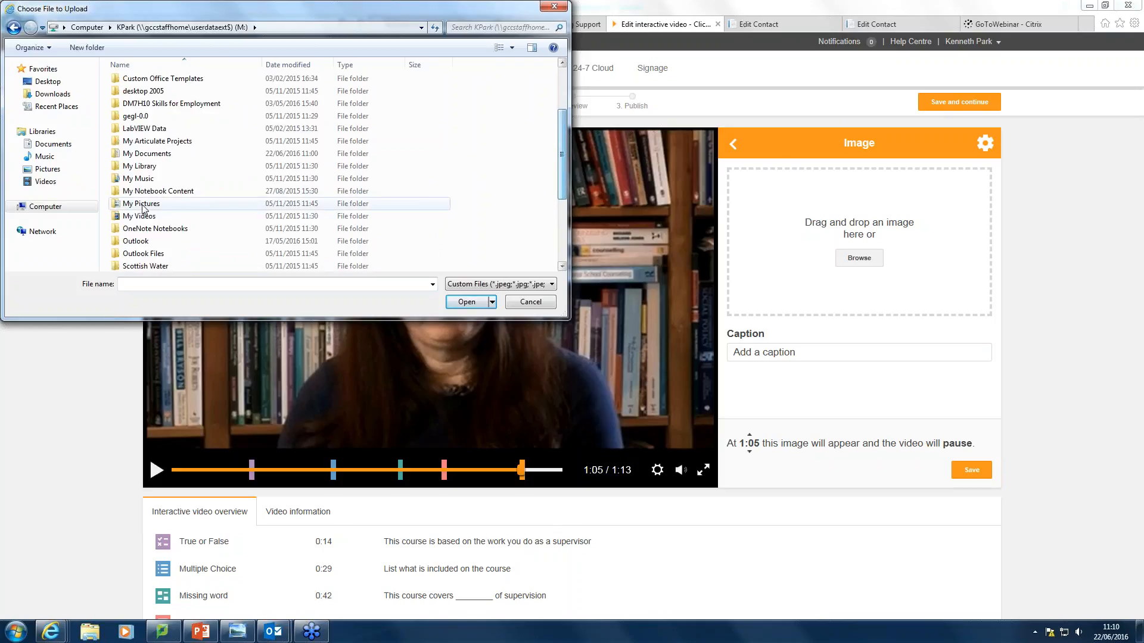
{"action": "double_click", "coordinate": [179, 203]}
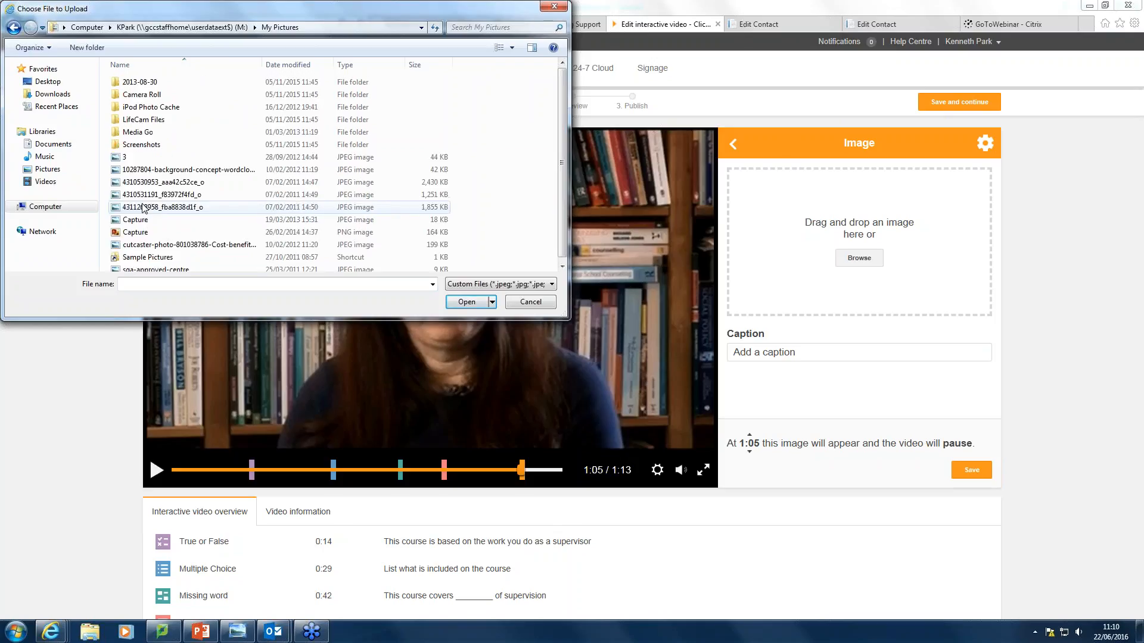
{"action": "left_click", "coordinate": [148, 97]}
{"action": "double_click", "coordinate": [148, 96]}
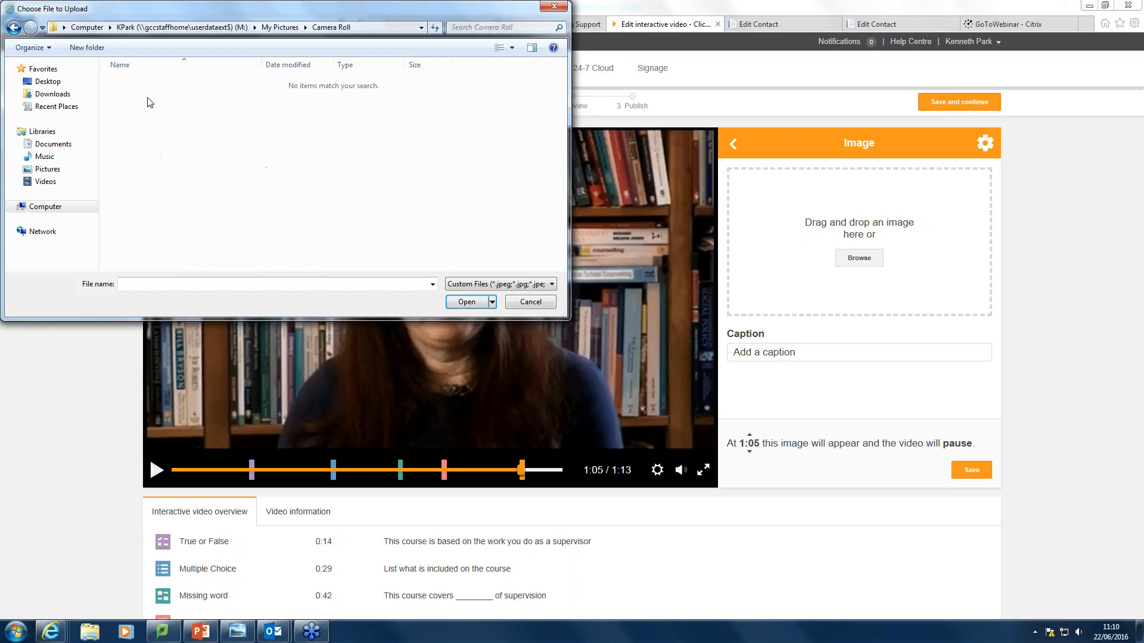
{"action": "left_click", "coordinate": [13, 28]}
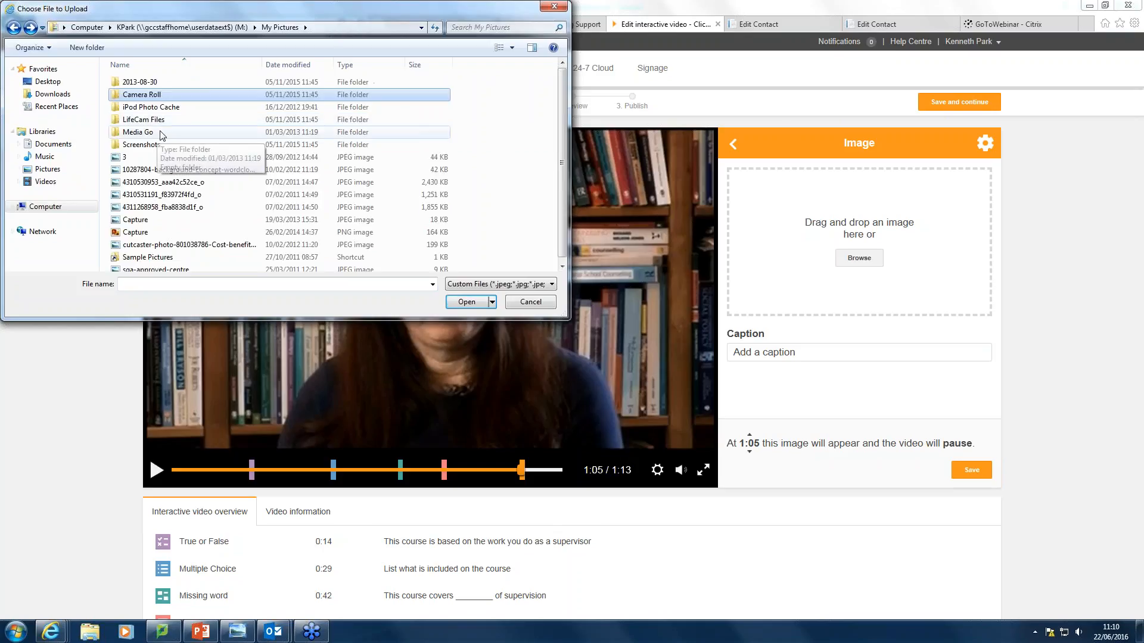
{"action": "double_click", "coordinate": [142, 120]}
{"action": "left_click", "coordinate": [126, 83]}
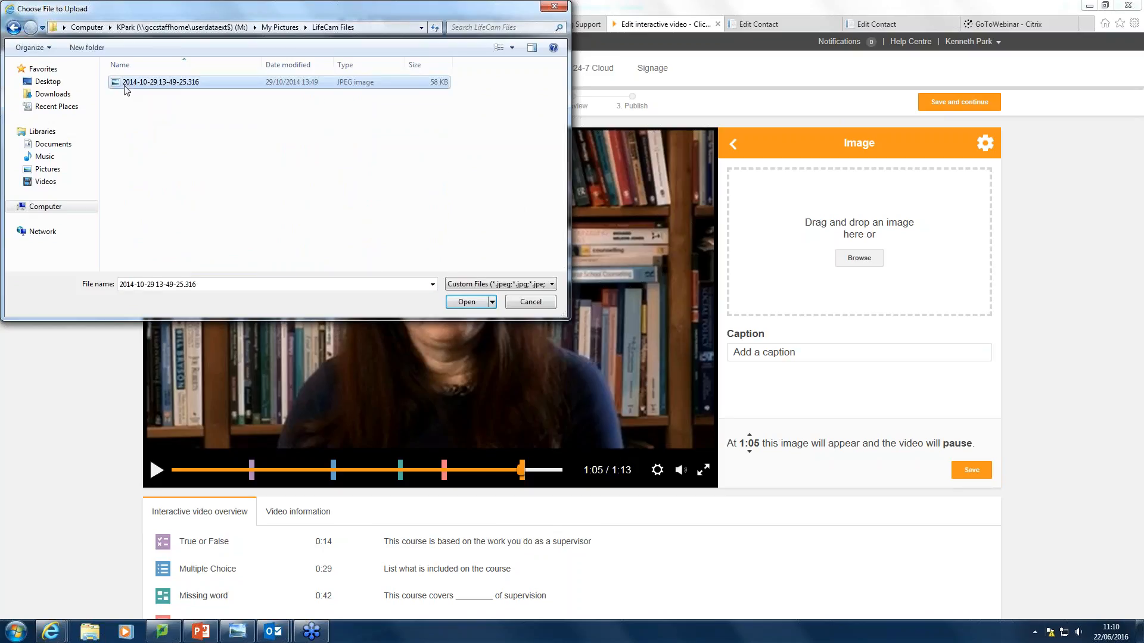
{"action": "left_click", "coordinate": [475, 301]}
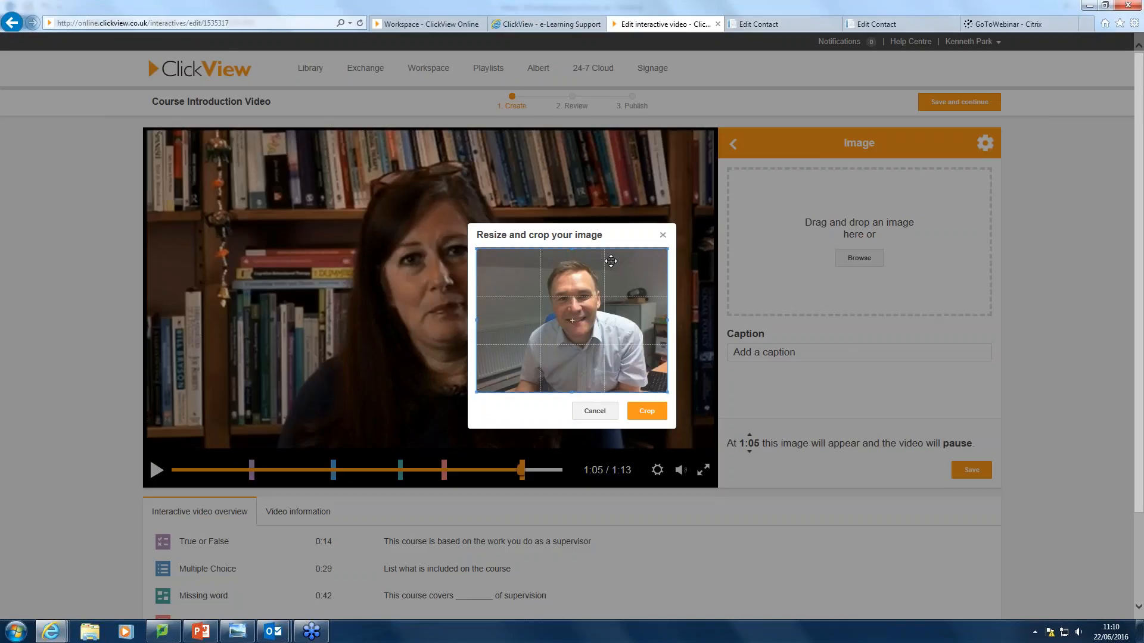
Trim the top and bottom of the photo and apply the crop.
{"action": "left_click_drag", "start_coordinate": [572, 249], "coordinate": [572, 253]}
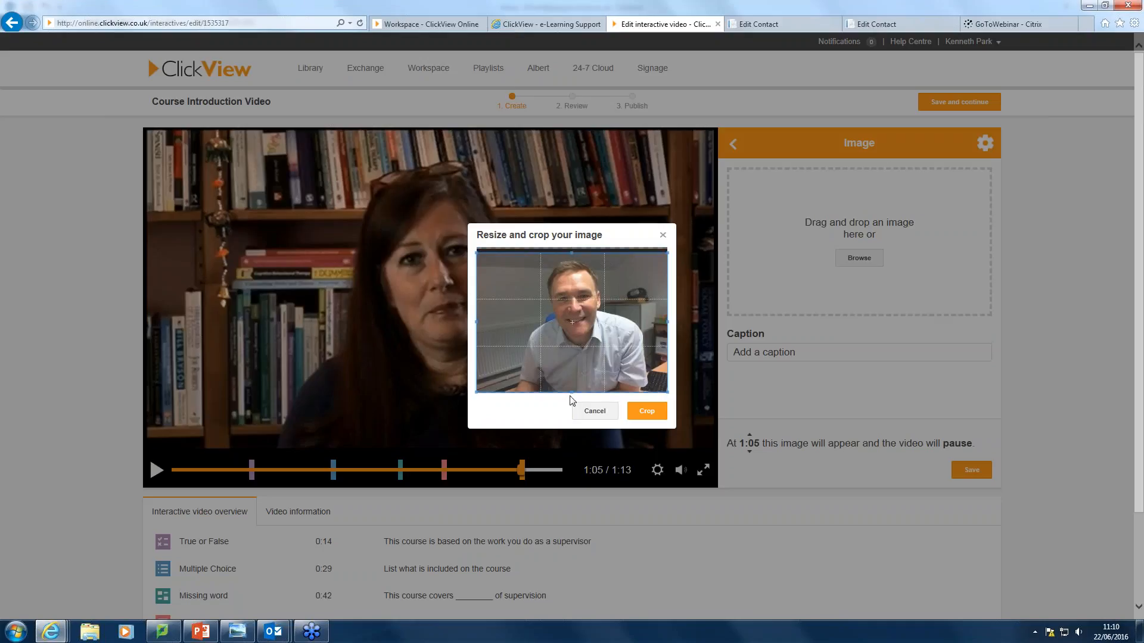
{"action": "left_click_drag", "start_coordinate": [572, 392], "coordinate": [580, 364]}
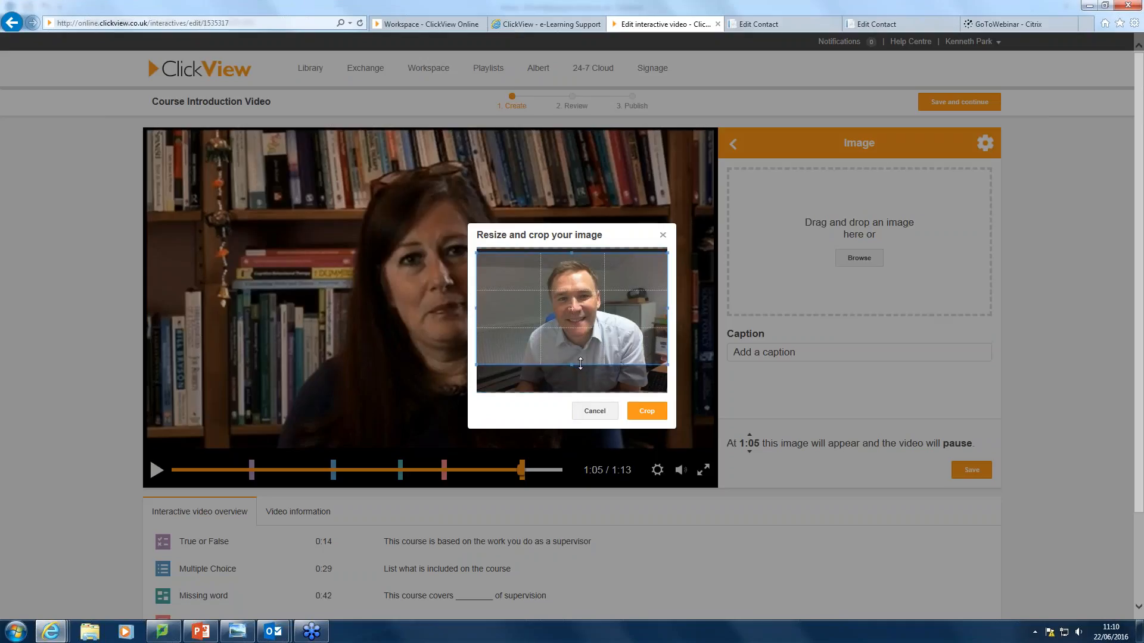
{"action": "left_click", "coordinate": [655, 411]}
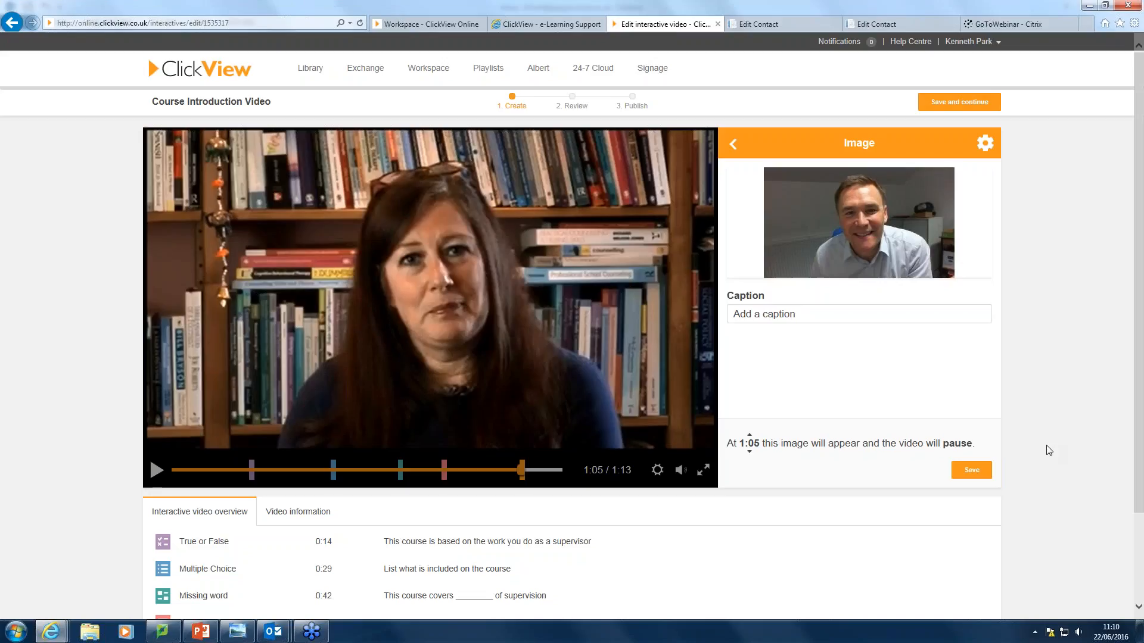
Save the image pop-up and confirm it appears at 1:05 in the overview list.
{"action": "left_click", "coordinate": [973, 474]}
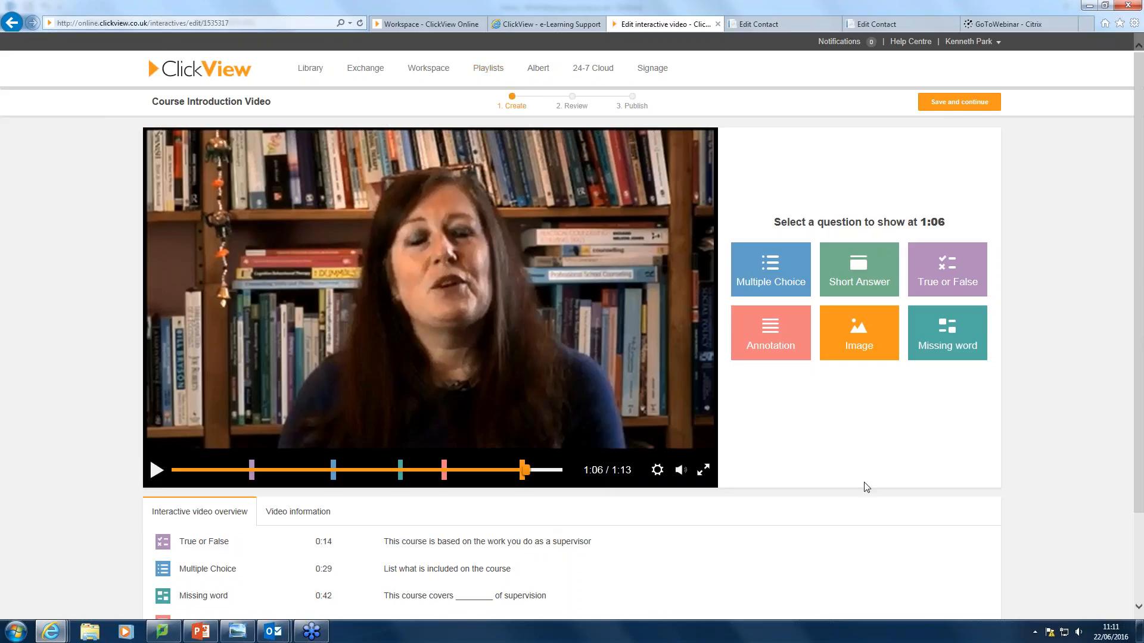
{"action": "scroll", "coordinate": [1142, 508], "scroll_direction": "down", "scroll_amount": 2}
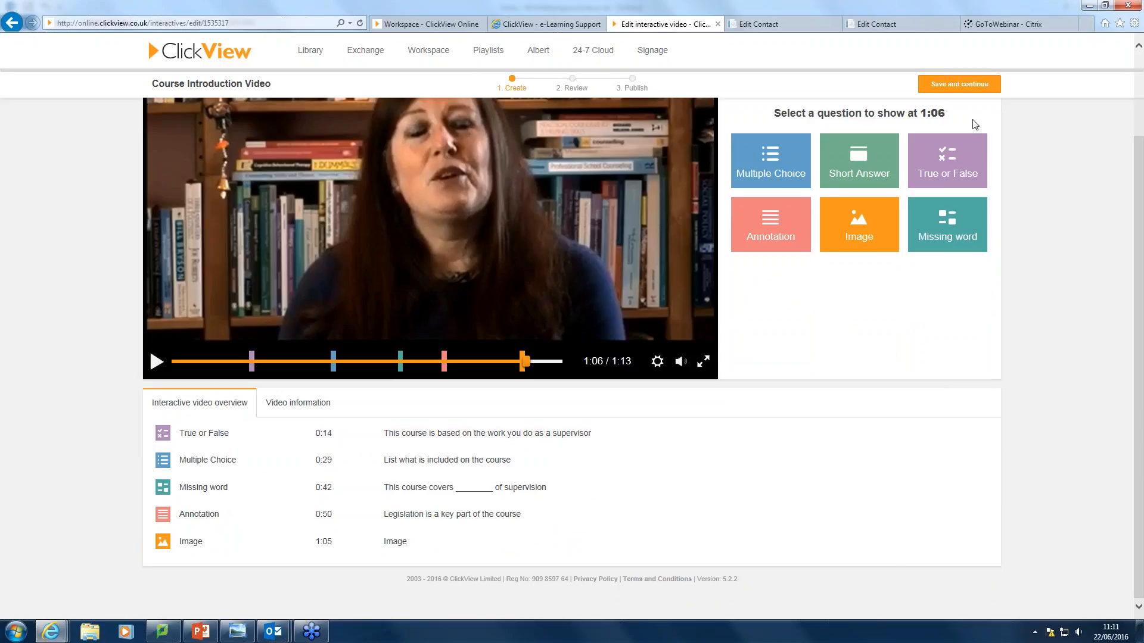
Continue to the review step and enter the description 'ksijfdoijfdglnfdglndsfgfdsg'.
{"action": "left_click", "coordinate": [946, 86]}
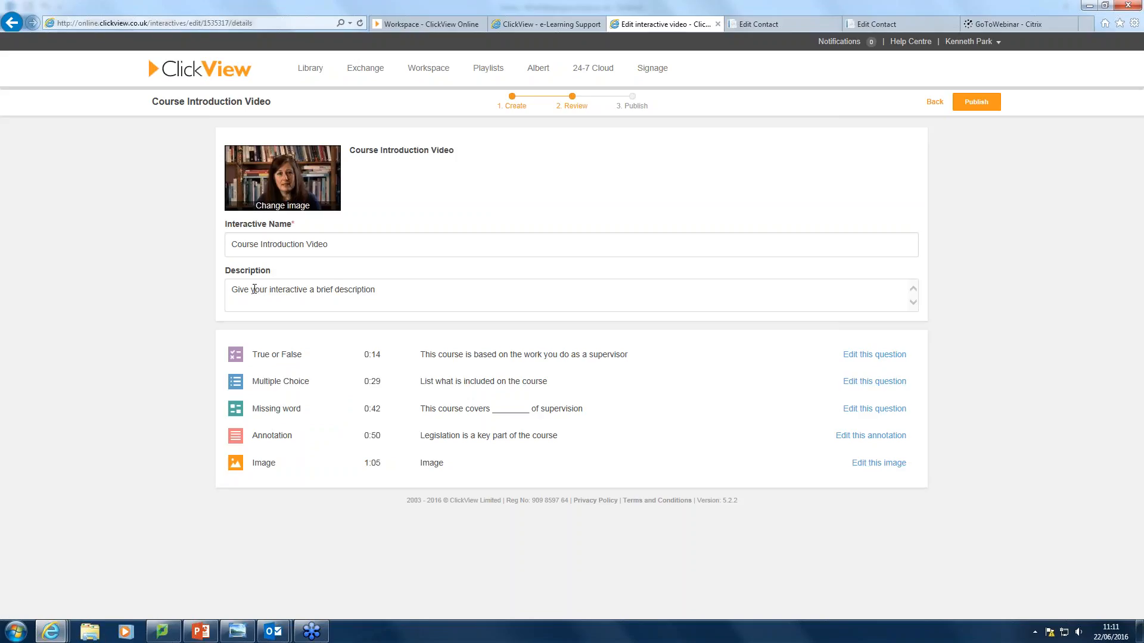
{"action": "left_click", "coordinate": [289, 290]}
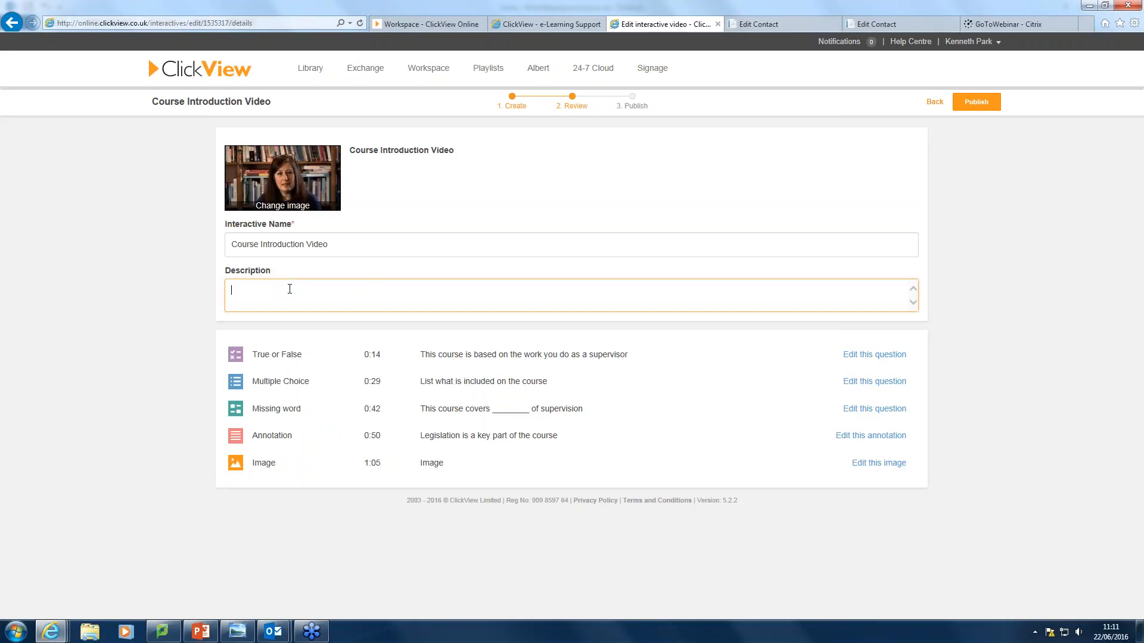
{"action": "type", "text": "ksijfdoijfdglnfdglndsfgfdsg"}
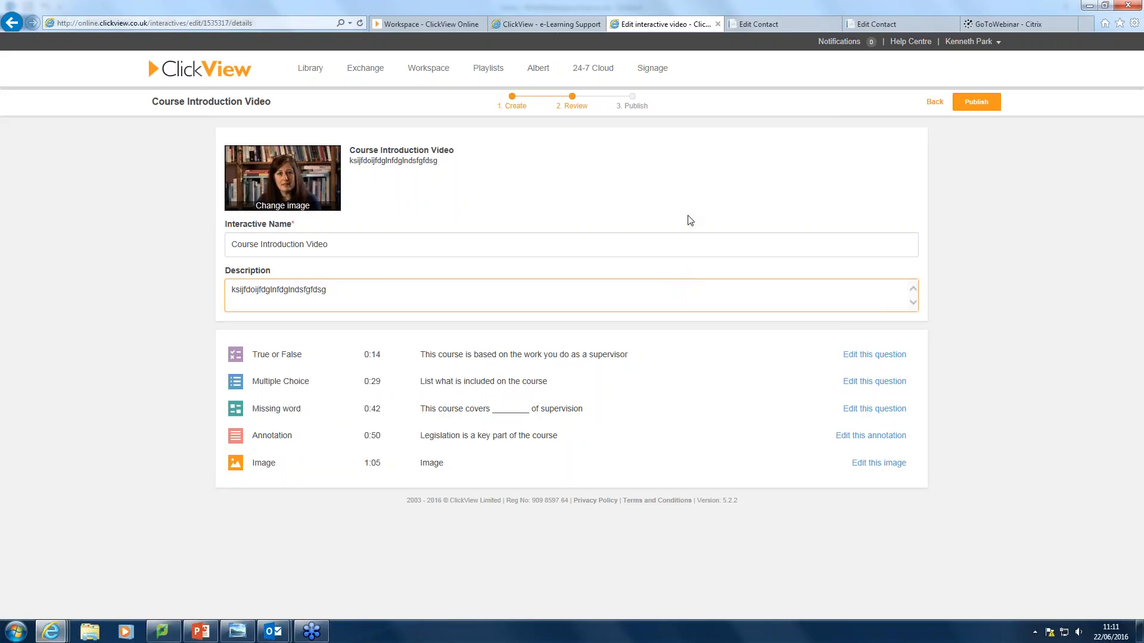
Publish the Course Introduction Video interactive and open the student preview.
{"action": "left_click", "coordinate": [975, 105]}
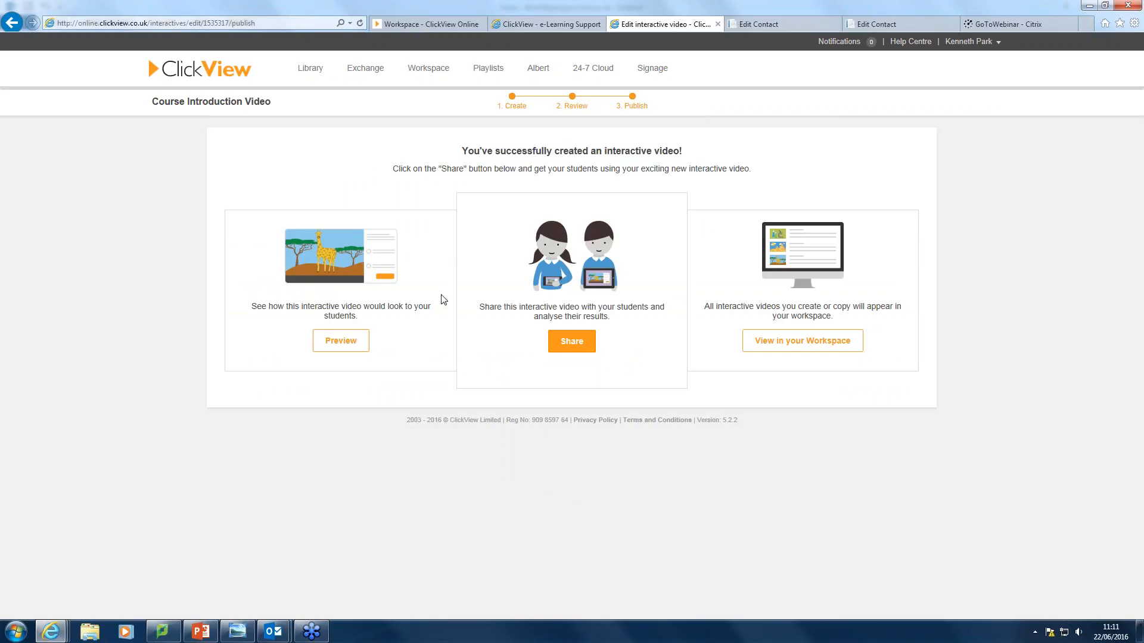
{"action": "left_click", "coordinate": [341, 345]}
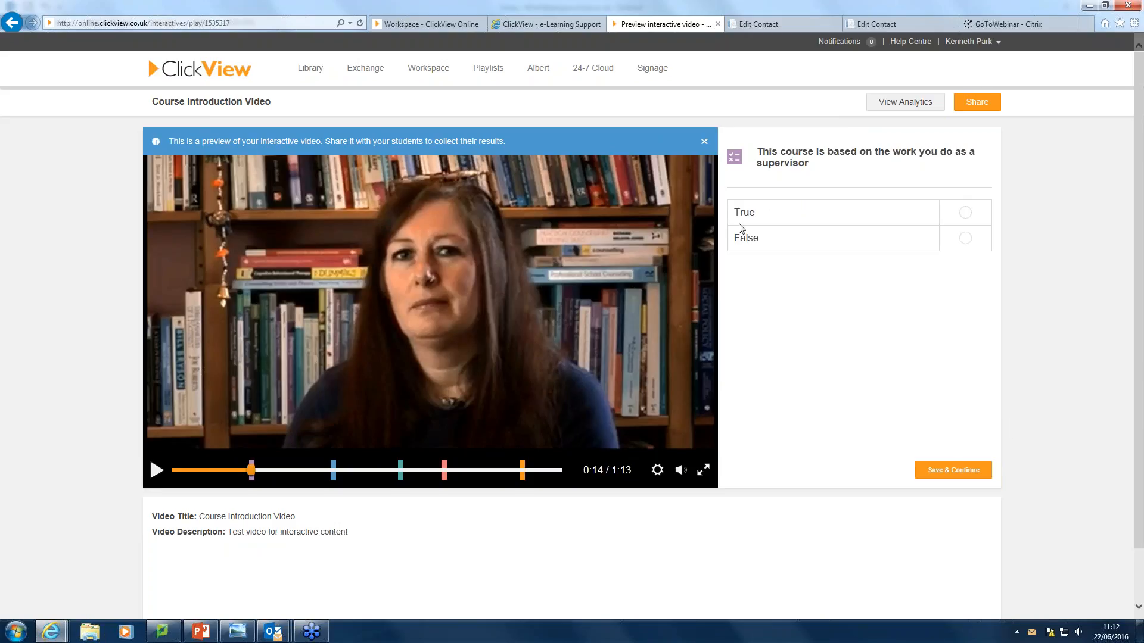
Answer the 0:14 question with True and the 0:30 question with 'all of the above'.
{"action": "left_click", "coordinate": [965, 213]}
{"action": "left_click", "coordinate": [943, 471]}
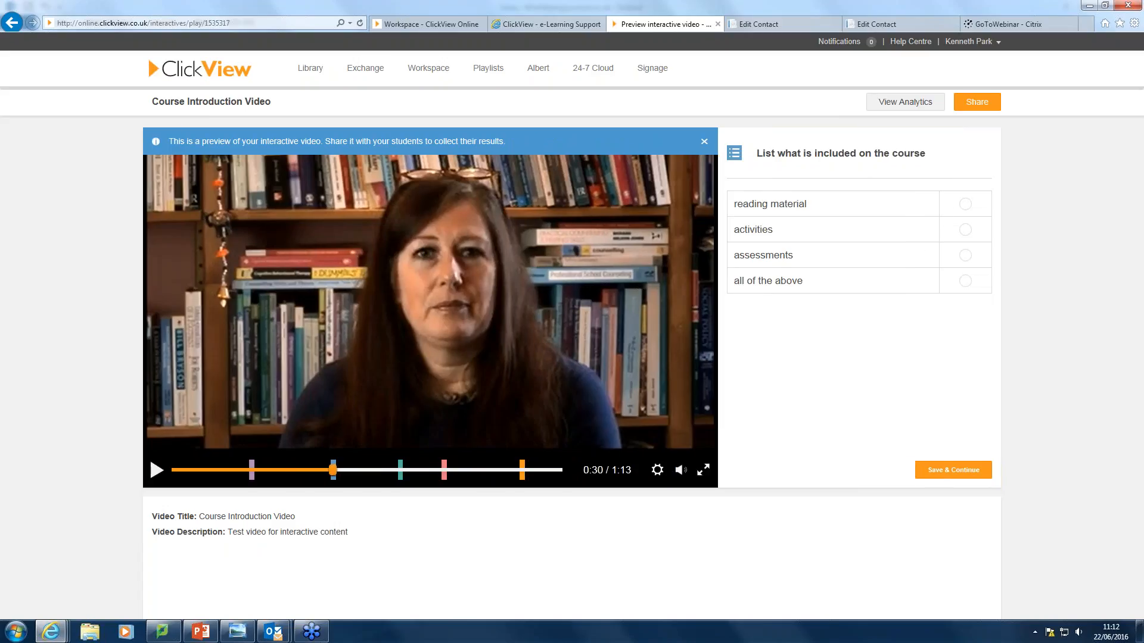
{"action": "left_click", "coordinate": [966, 282]}
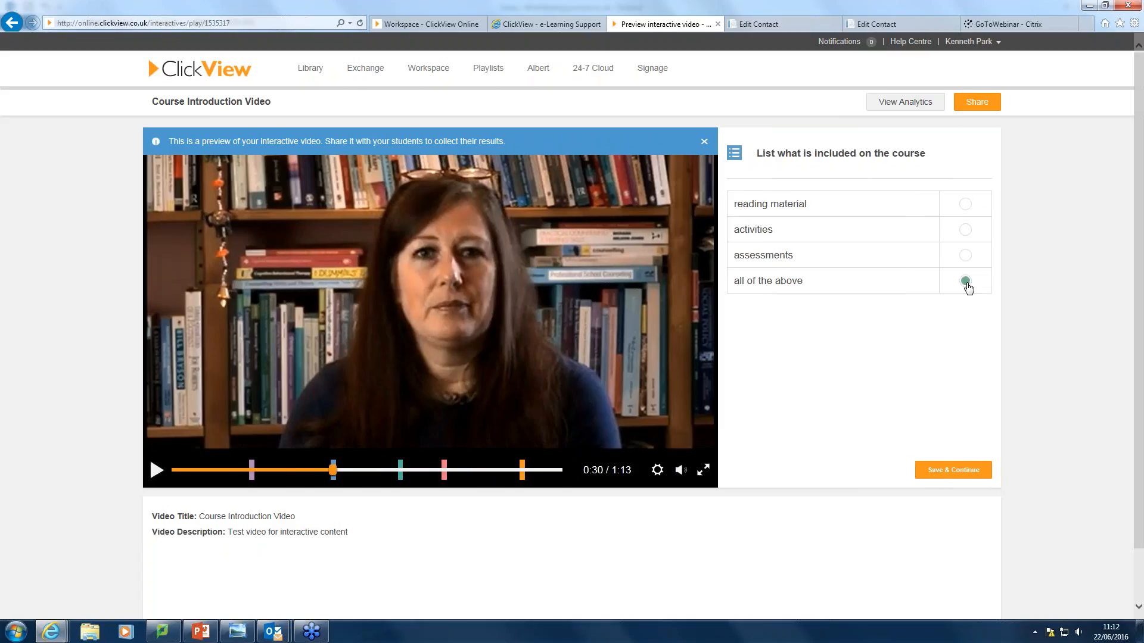
{"action": "left_click", "coordinate": [935, 475]}
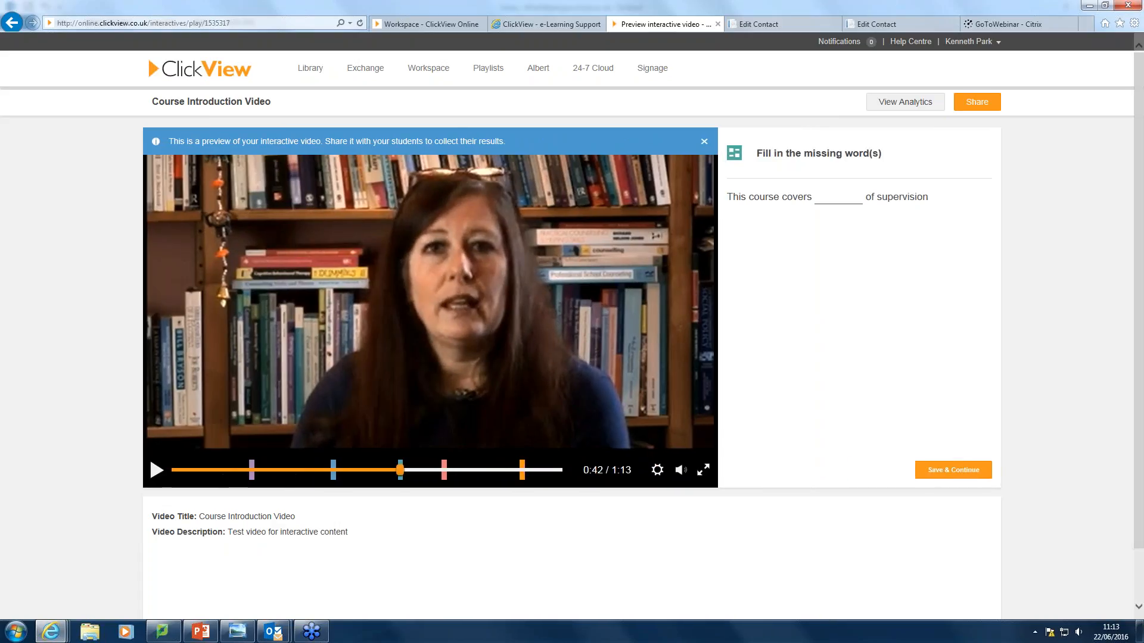
Fill in the missing word 'theories' and submit the answer.
{"action": "left_click", "coordinate": [831, 198]}
{"action": "type", "text": "theories"}
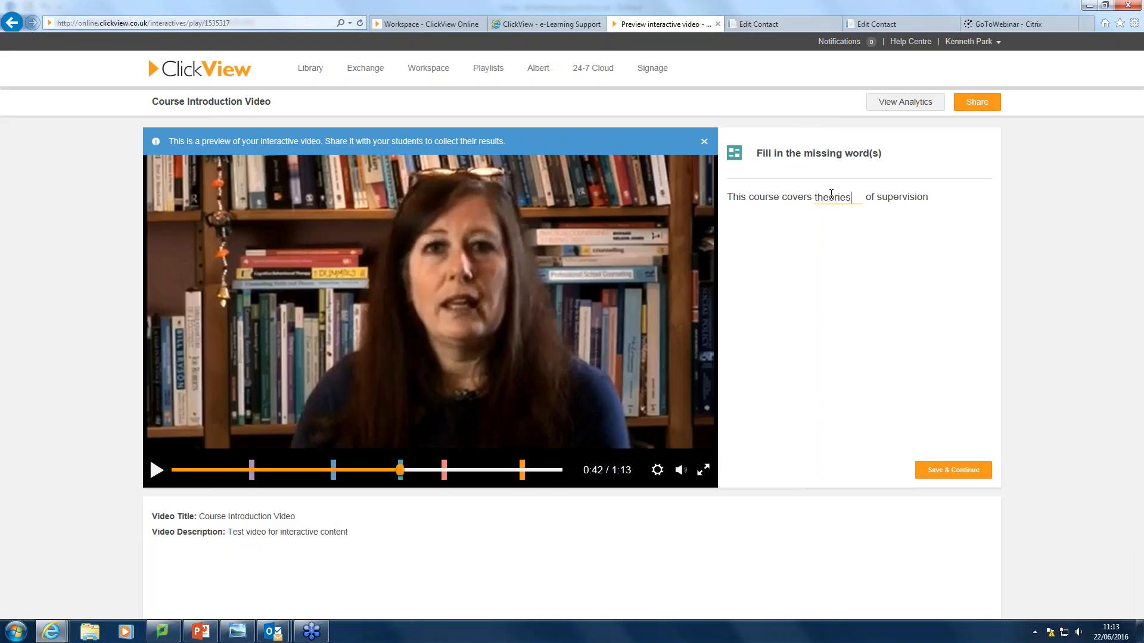
{"action": "left_click", "coordinate": [954, 471]}
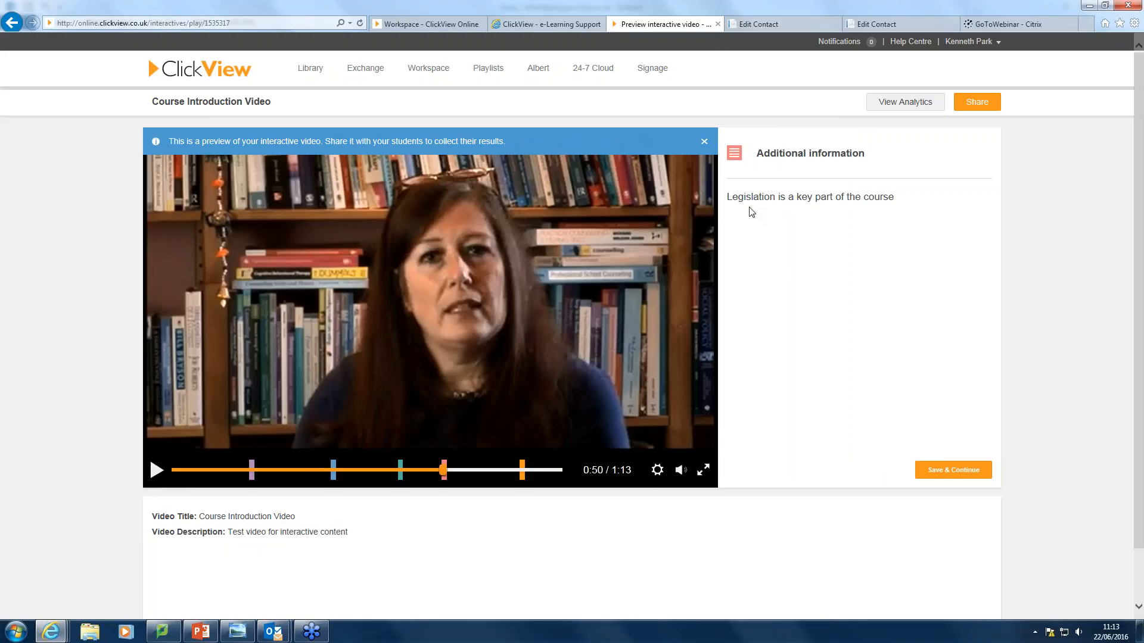
Dismiss the legislation note and let the preview play on to the 1:05 image.
{"action": "left_click", "coordinate": [965, 471]}
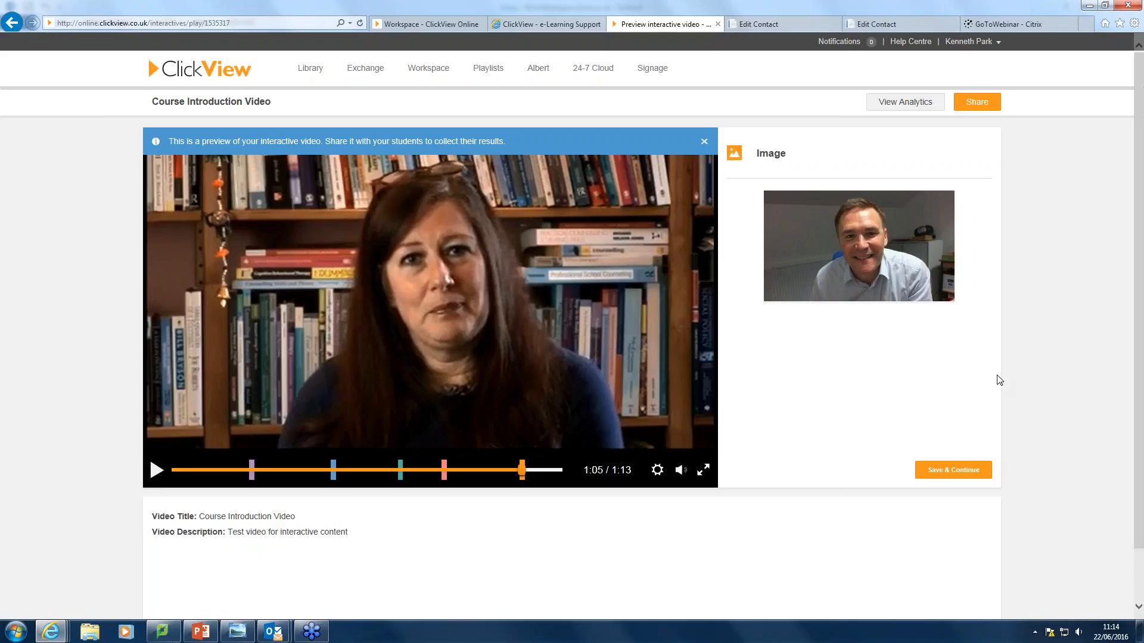
Dismiss the image pop-up and pause the preview at 1:08.
{"action": "left_click", "coordinate": [950, 472]}
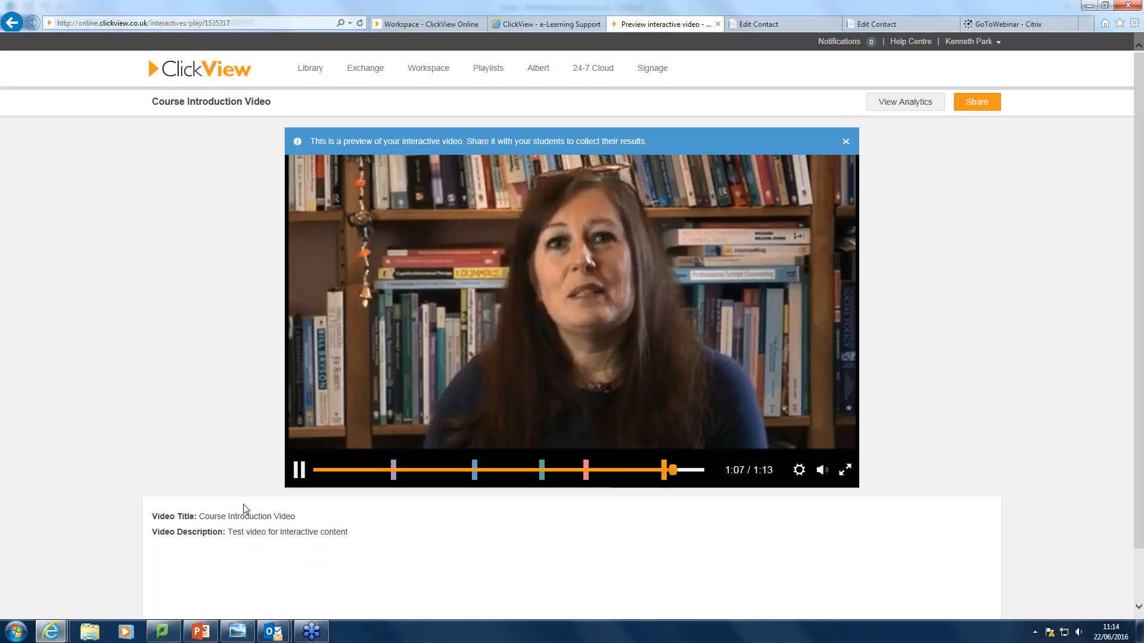
{"action": "left_click", "coordinate": [299, 471]}
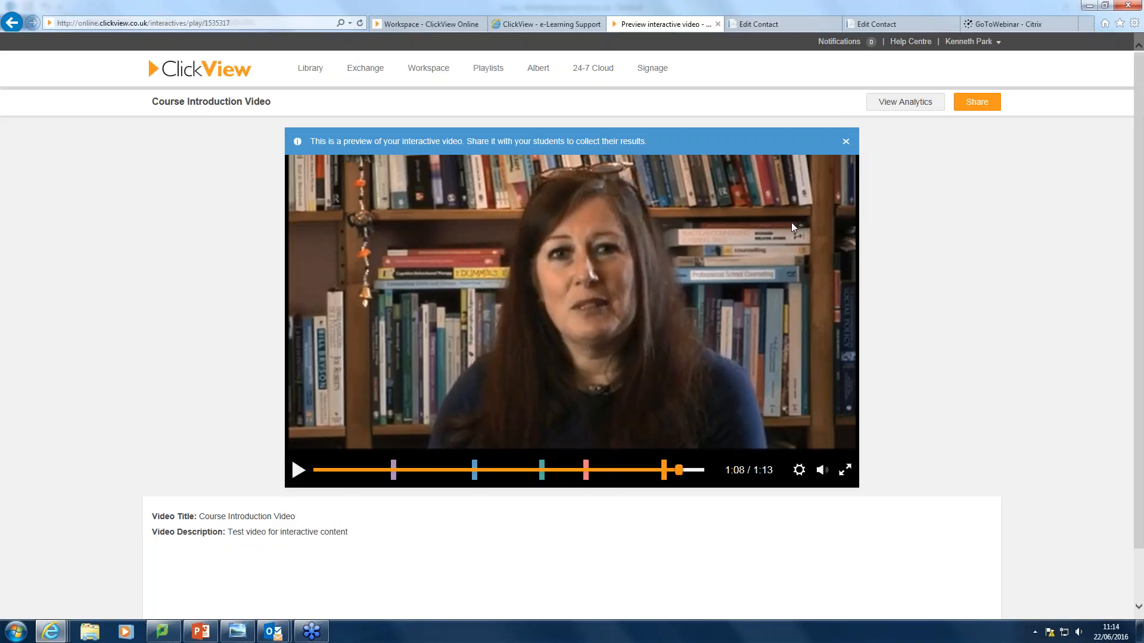
{"action": "left_click", "coordinate": [904, 109]}
Show the share and embed options, keep embed size 931 x 395, and select the short link.
{"action": "left_click", "coordinate": [977, 103]}
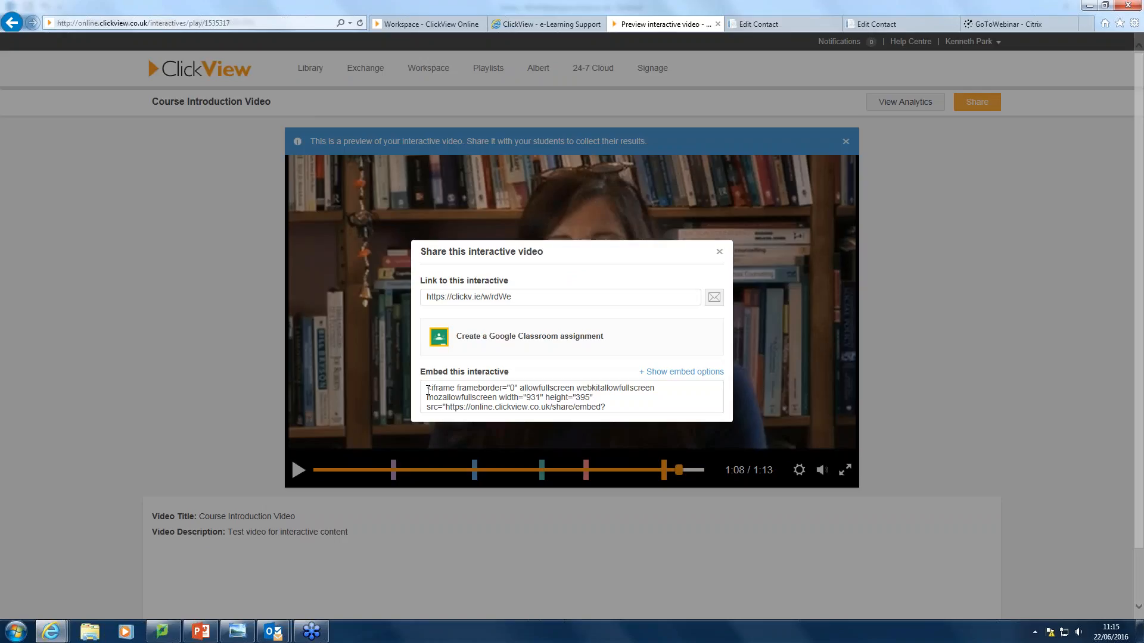
{"action": "left_click", "coordinate": [680, 374]}
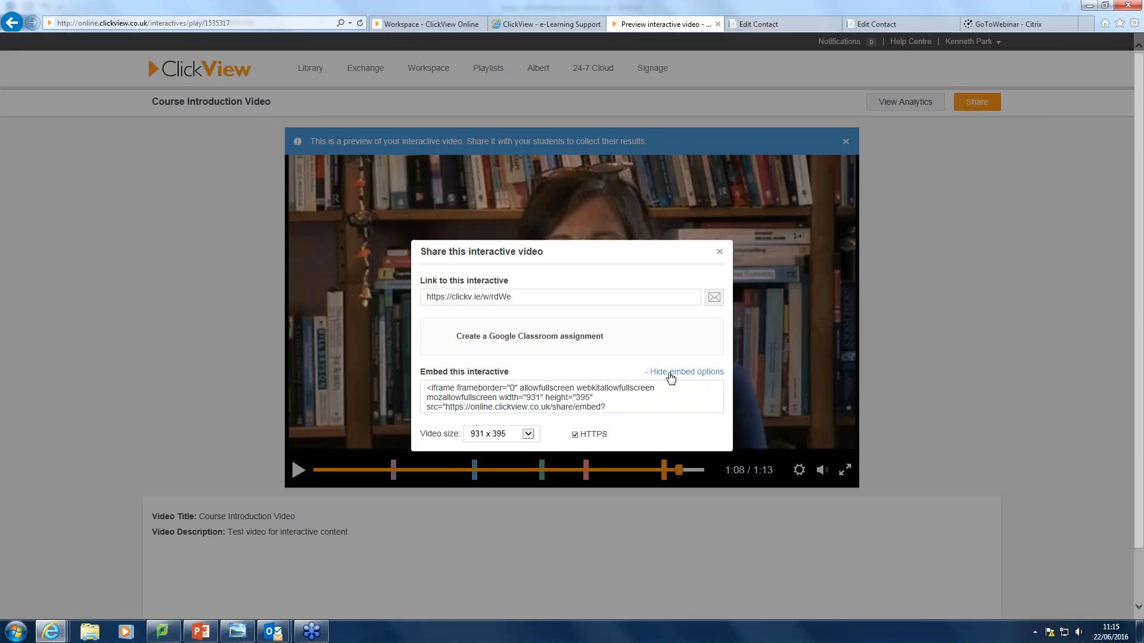
{"action": "left_click", "coordinate": [528, 436]}
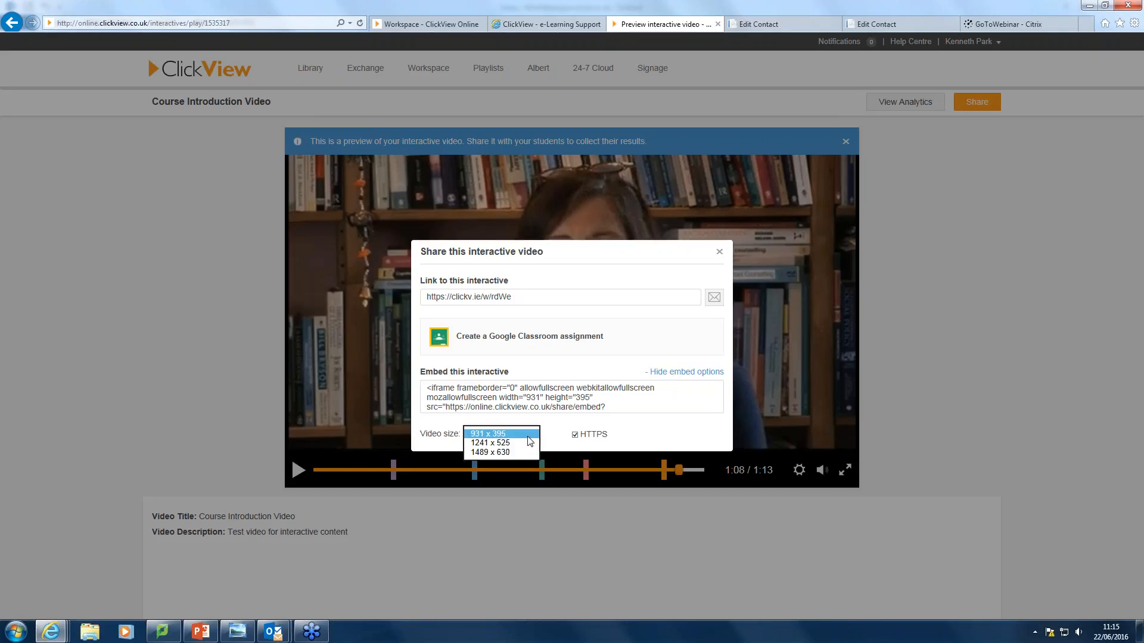
{"action": "left_click", "coordinate": [648, 340]}
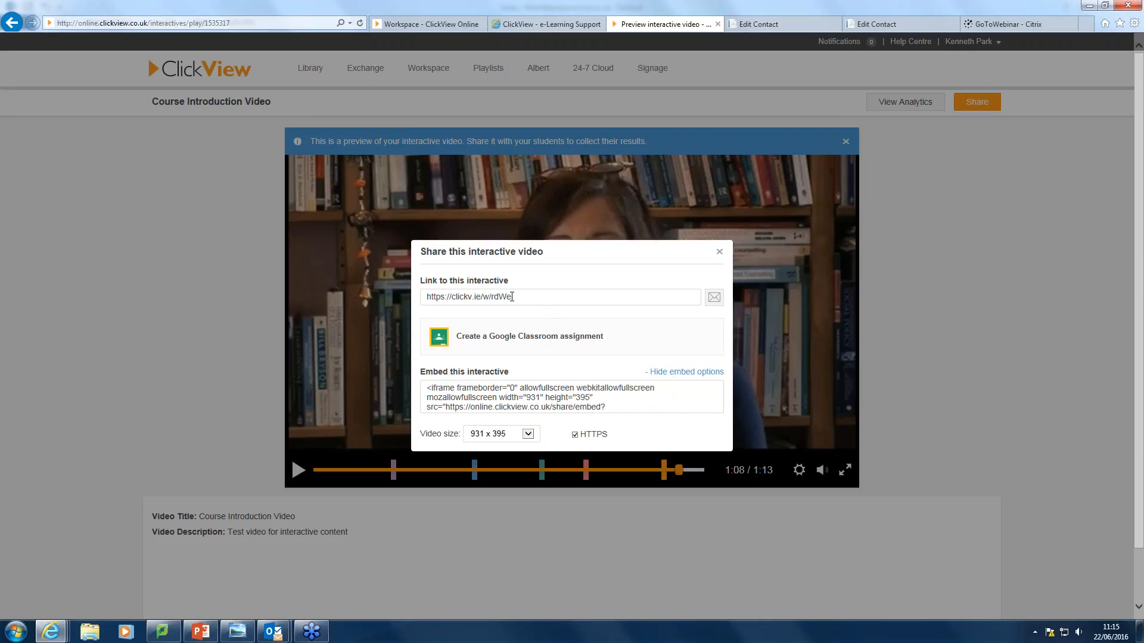
{"action": "left_click", "coordinate": [512, 297]}
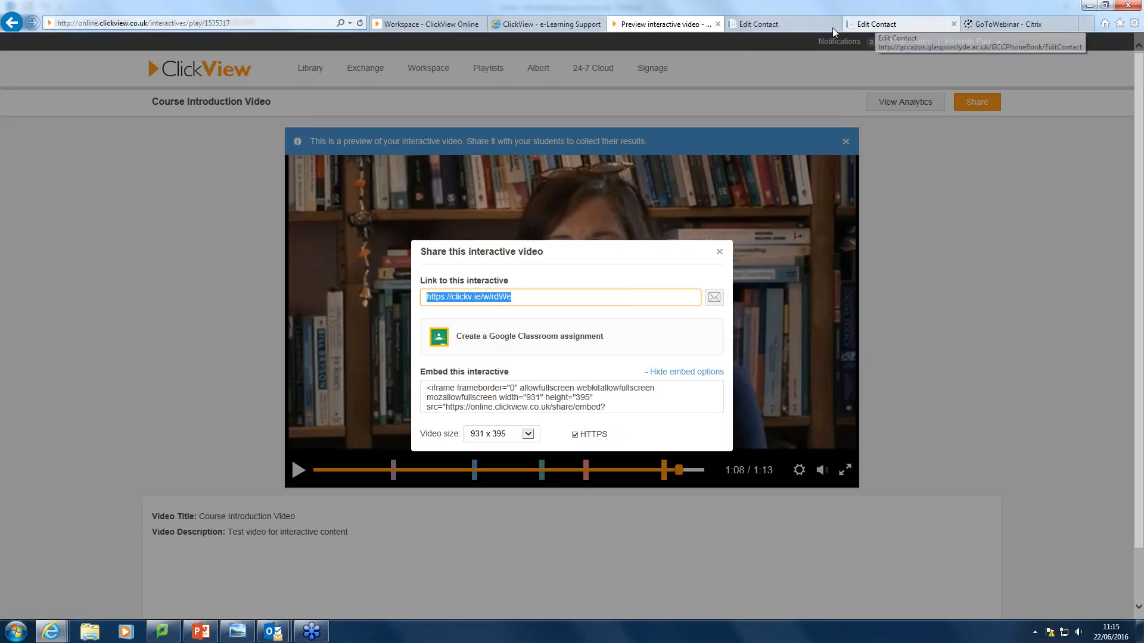
Go to vle.glasgow, open VLE Design - Staff Training, and turn editing on.
{"action": "left_click", "coordinate": [762, 24]}
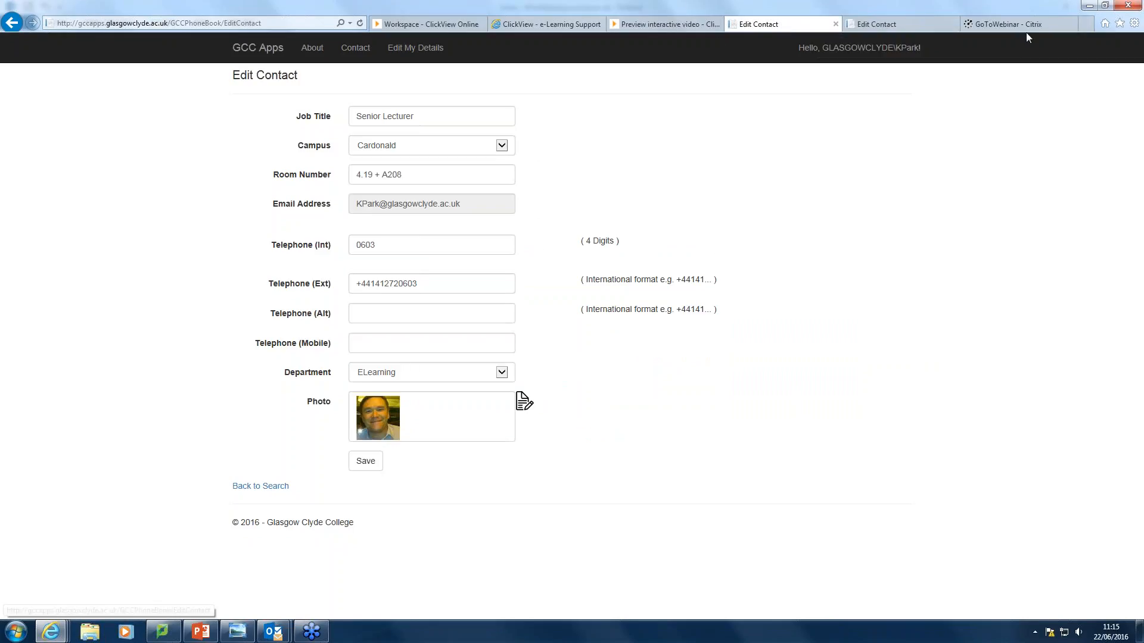
{"action": "left_click", "coordinate": [167, 24]}
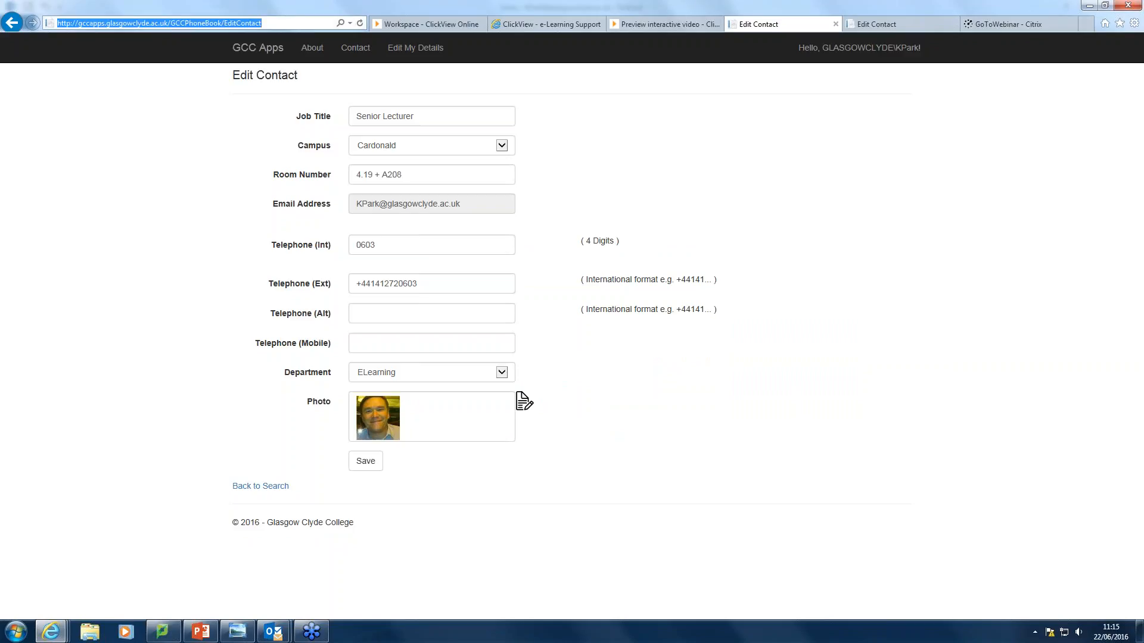
{"action": "type", "text": "vle.glasgowclyde.ac.uk/"}
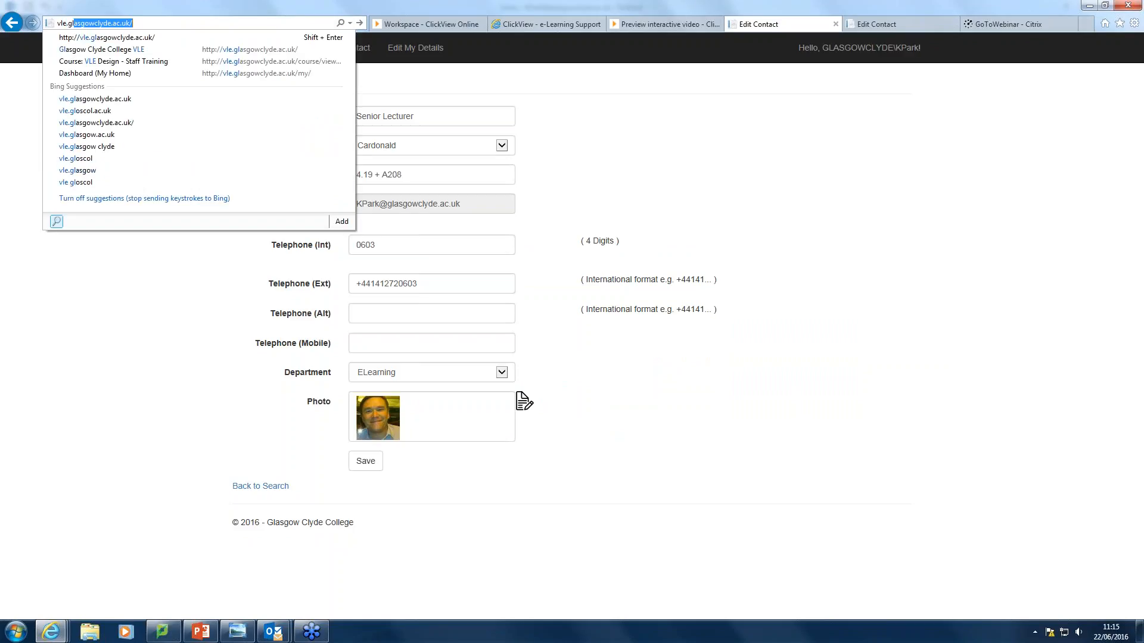
{"action": "key", "text": "Return"}
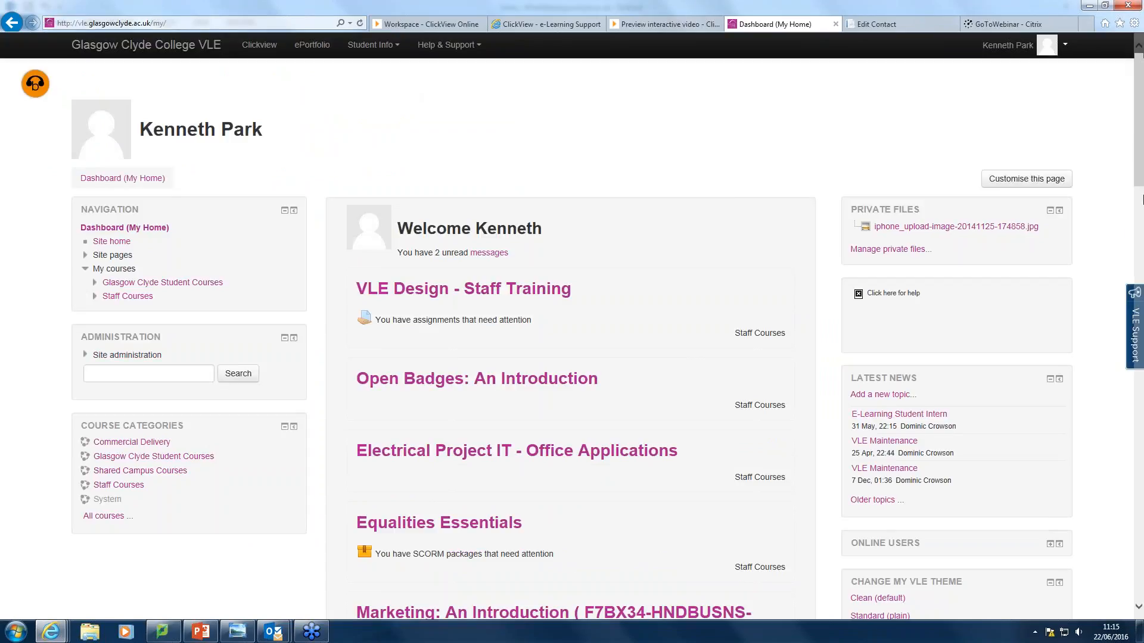
{"action": "left_click", "coordinate": [445, 291]}
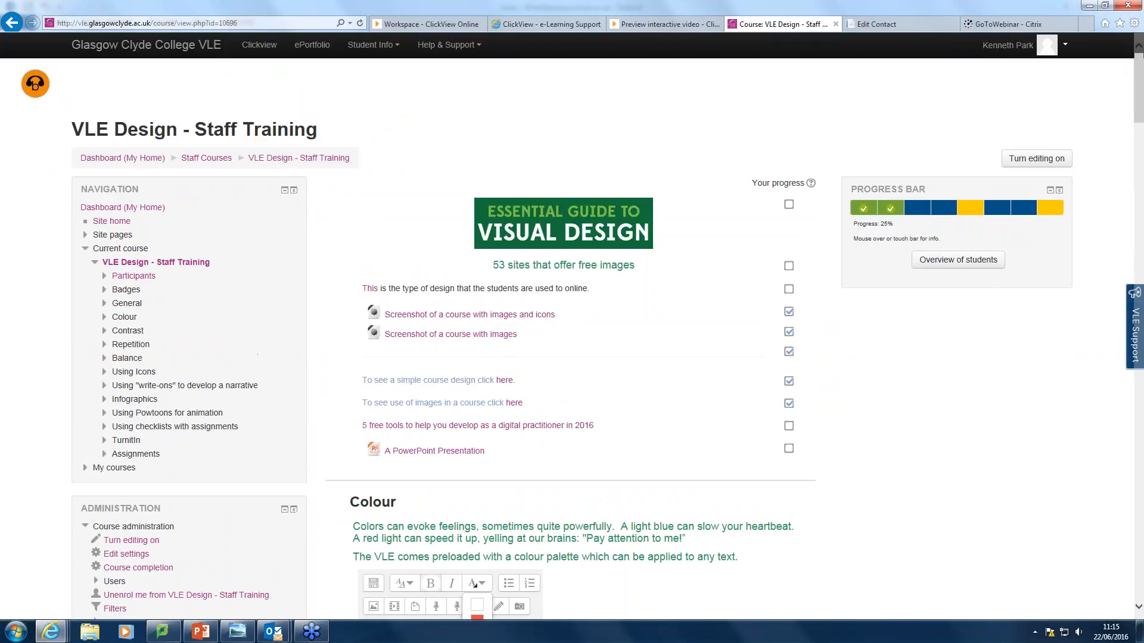
{"action": "left_click", "coordinate": [1020, 162]}
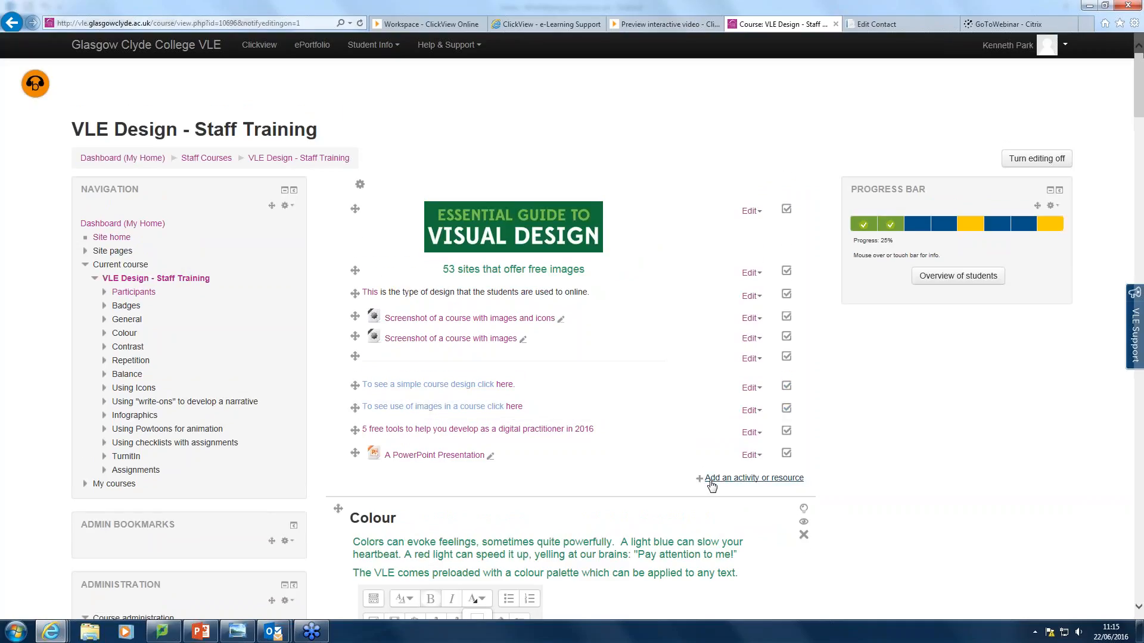
Choose URL from the Resources list in the activity chooser and add it.
{"action": "left_click", "coordinate": [713, 484]}
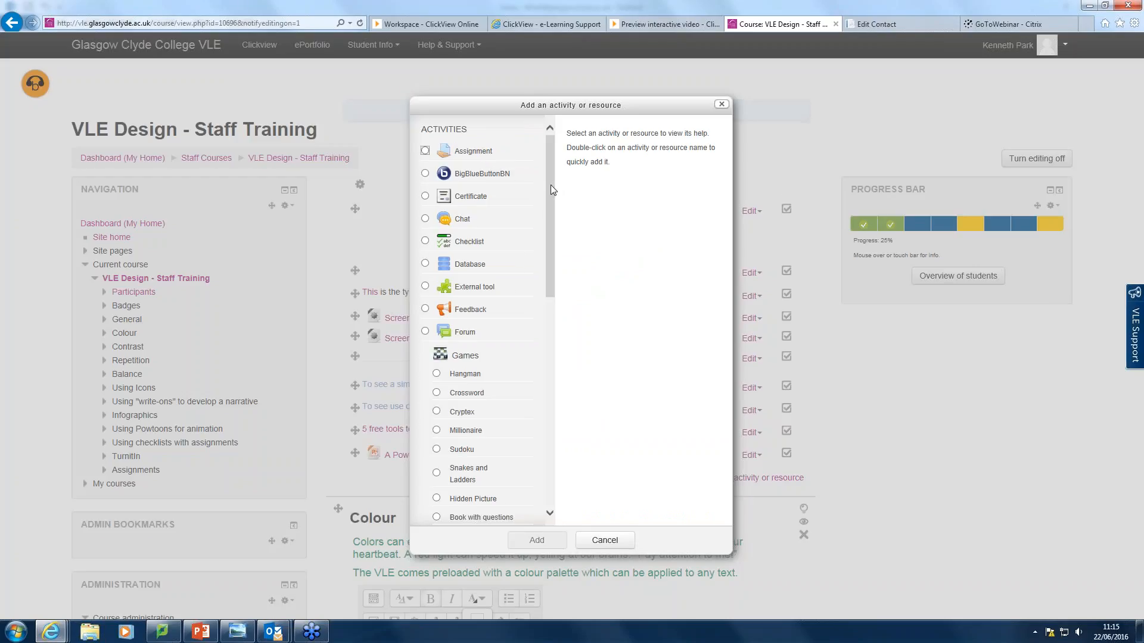
{"action": "left_click_drag", "start_coordinate": [550, 185], "coordinate": [553, 412]}
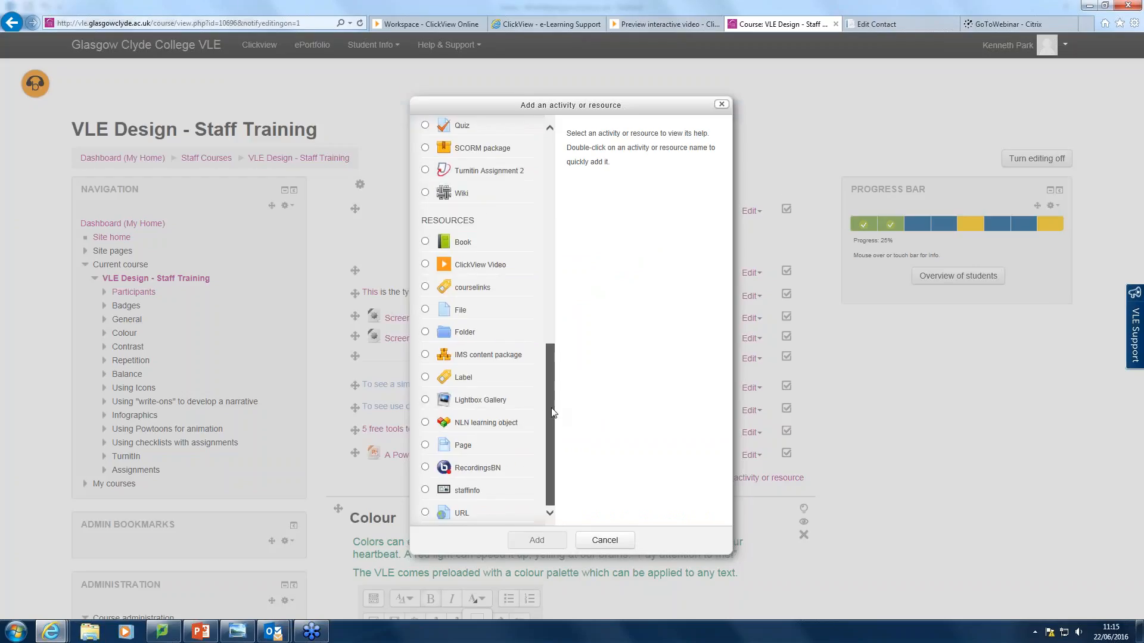
{"action": "left_click", "coordinate": [425, 513]}
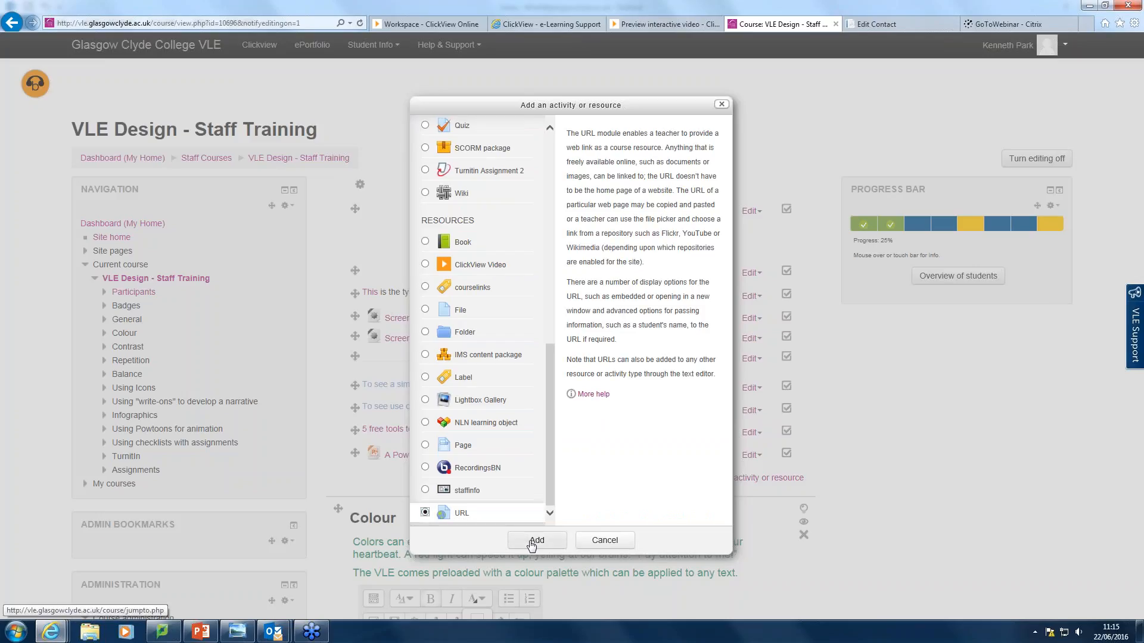
{"action": "left_click", "coordinate": [532, 543]}
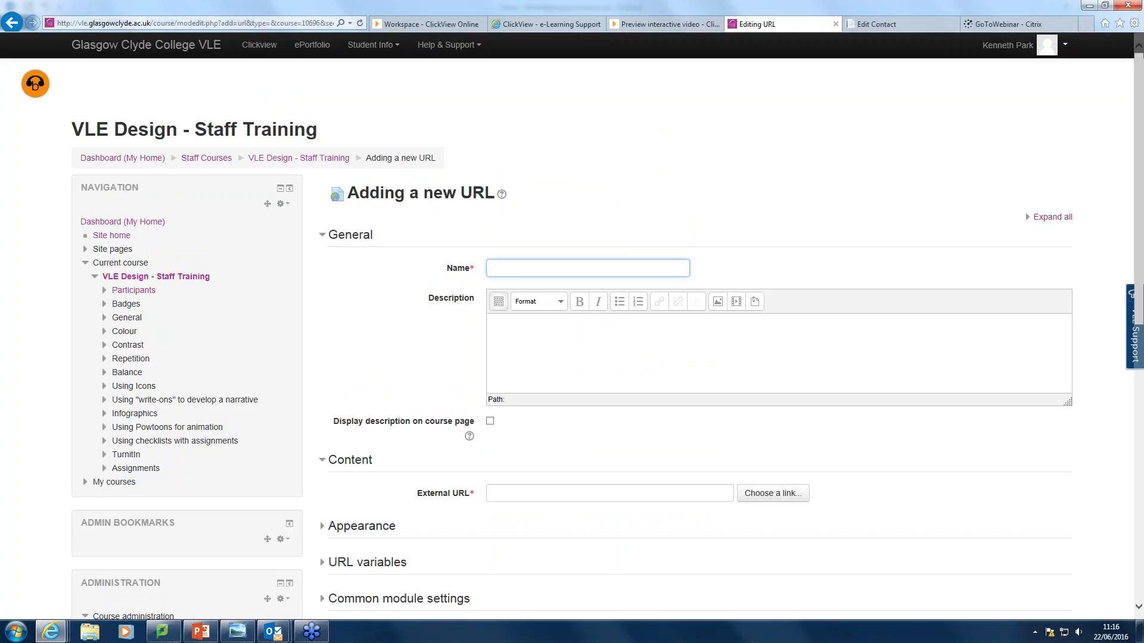
Name the URL resource 'Course intro video', paste the ClickView share link as its address, and save it.
{"action": "type", "text": "Course intro"}
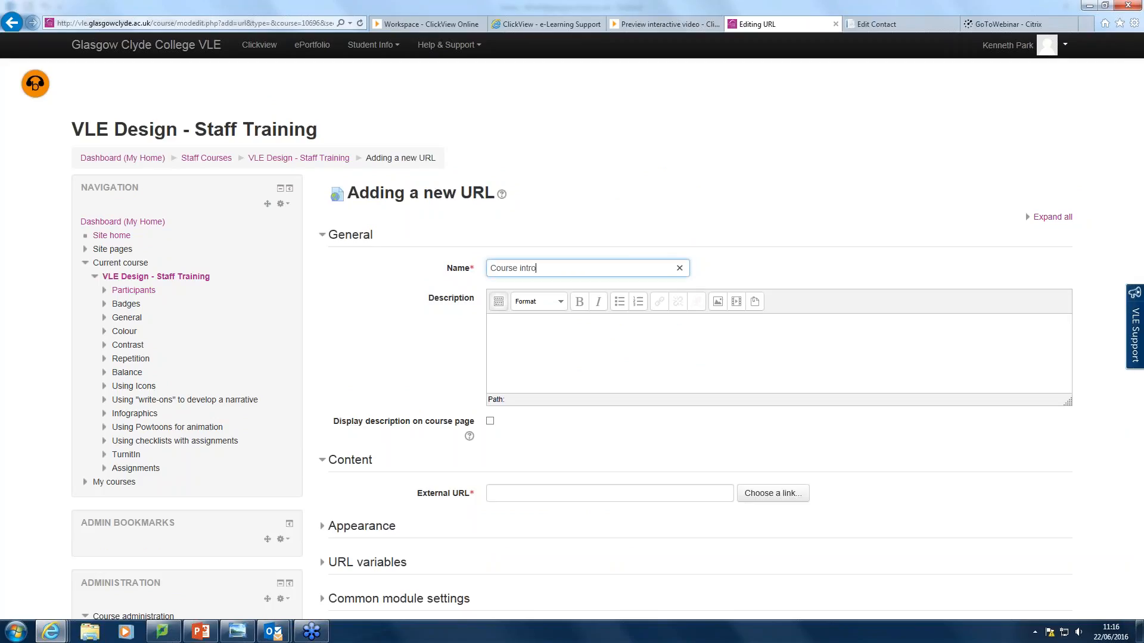
{"action": "type", "text": " video"}
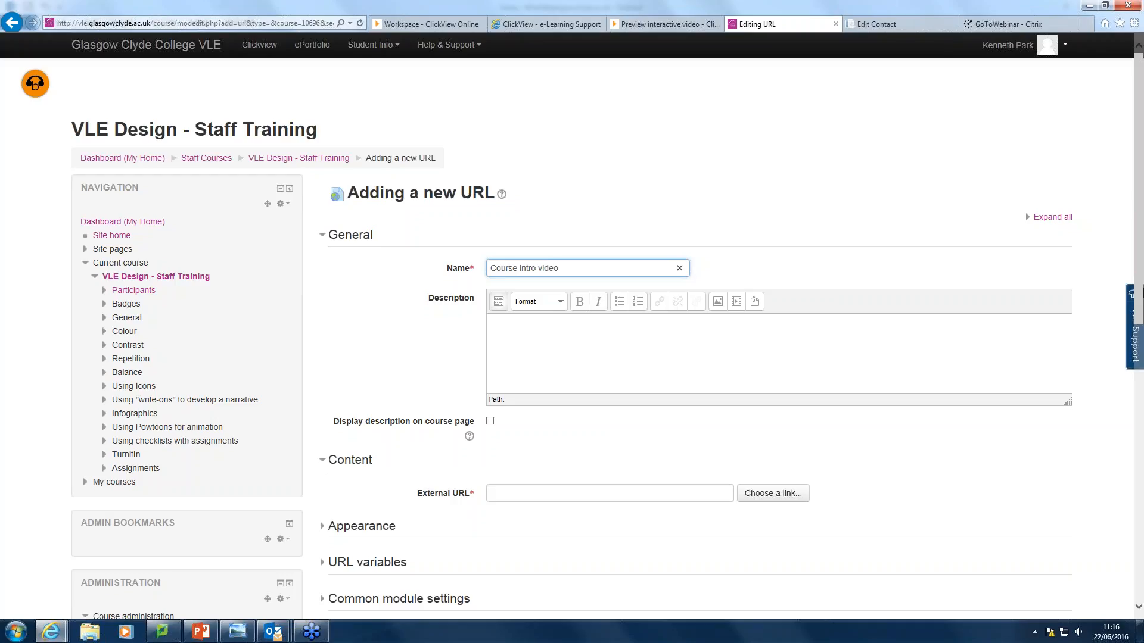
{"action": "left_click", "coordinate": [497, 490]}
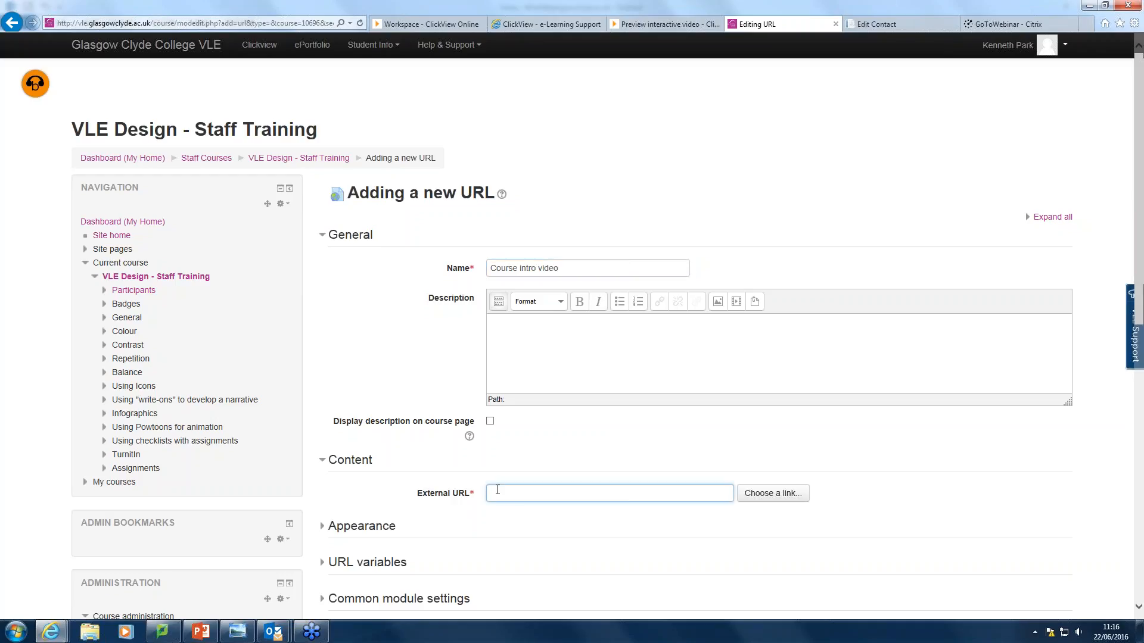
{"action": "scroll", "coordinate": [708, 547], "scroll_direction": "down", "scroll_amount": 3}
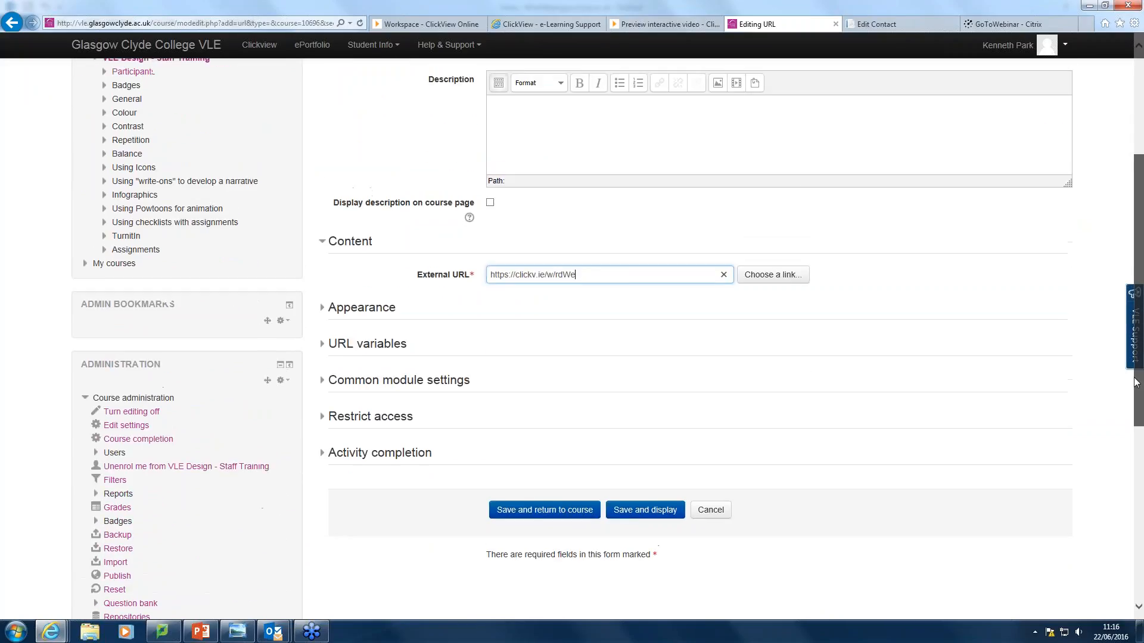
{"action": "left_click", "coordinate": [538, 510]}
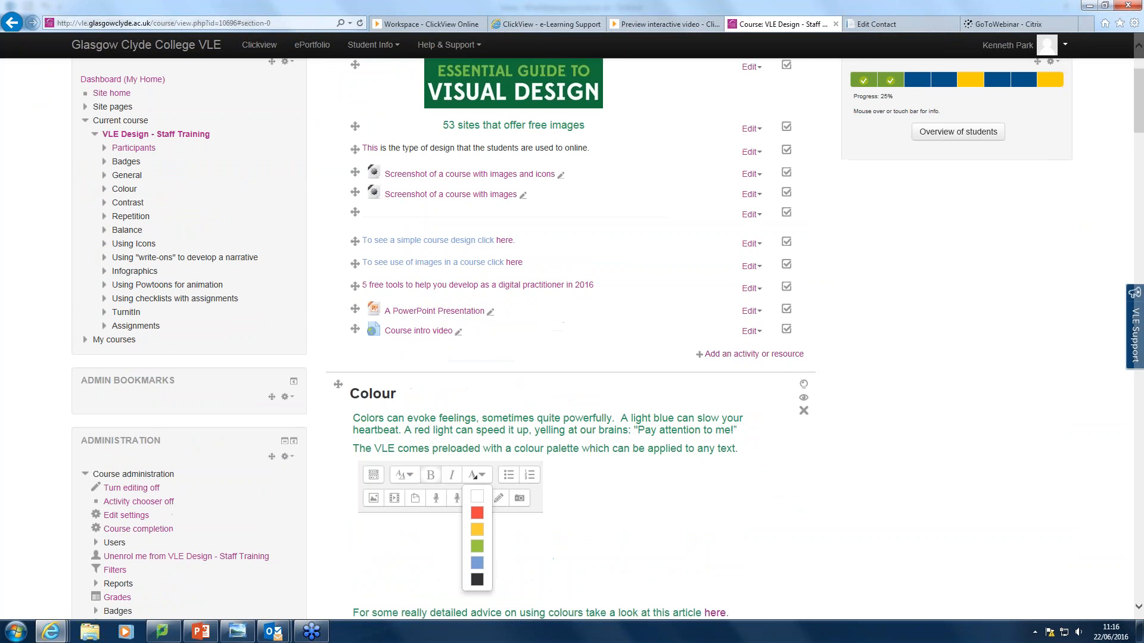
{"action": "mouse_move", "coordinate": [1139, 88]}
{"action": "left_mouse_down"}
{"action": "mouse_move", "coordinate": [1131, 282]}
{"action": "mouse_move", "coordinate": [1139, 65]}
{"action": "left_mouse_up"}
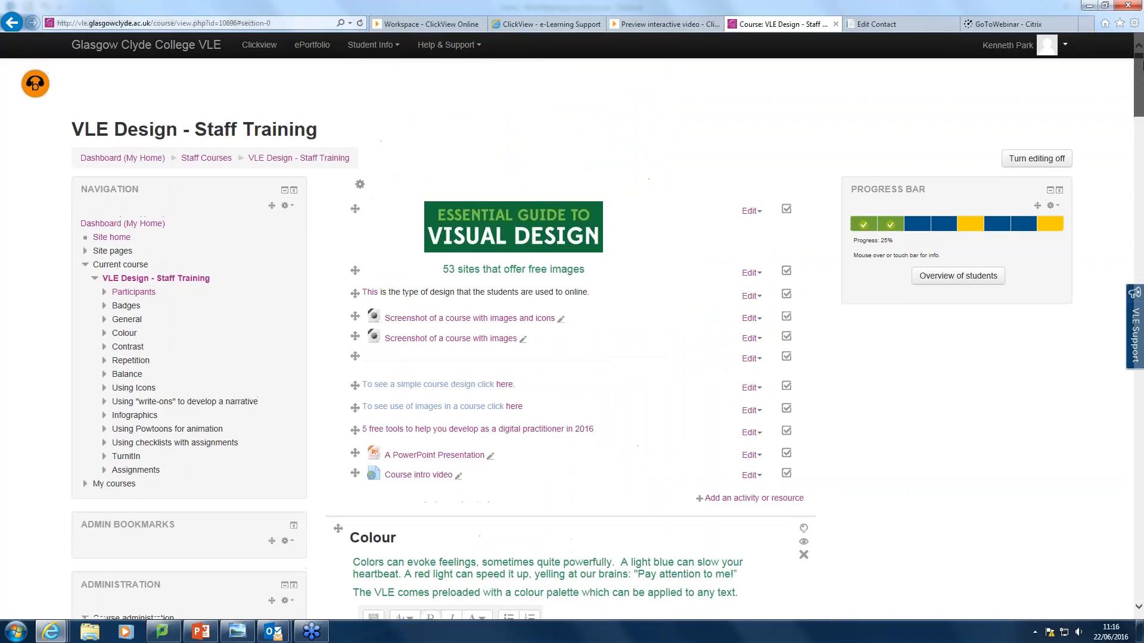
Turn editing off and follow the new 'Course intro video' link.
{"action": "left_click", "coordinate": [1038, 155]}
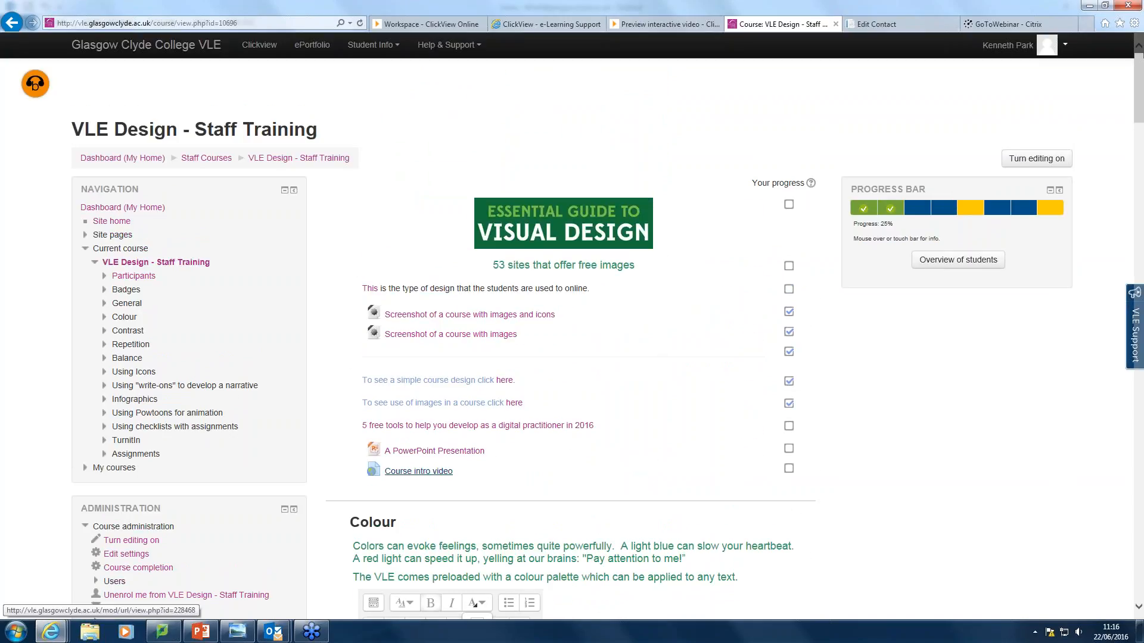
{"action": "left_click", "coordinate": [420, 472]}
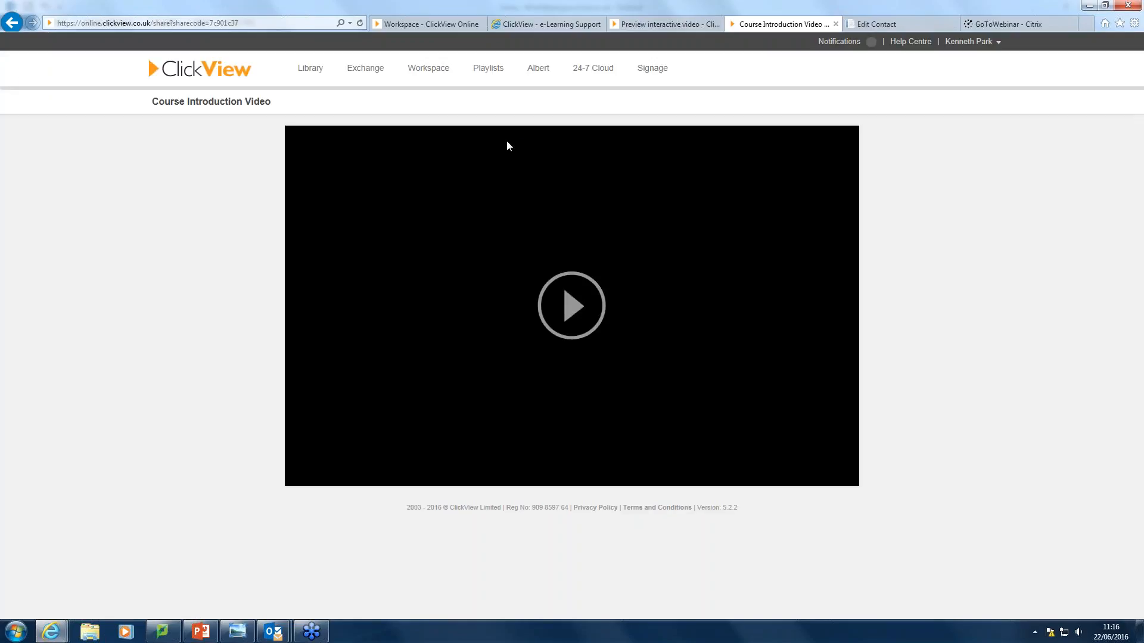
Play the Course Introduction Video to see its interactive question, then go back to the interactive preview.
{"action": "left_click", "coordinate": [571, 311]}
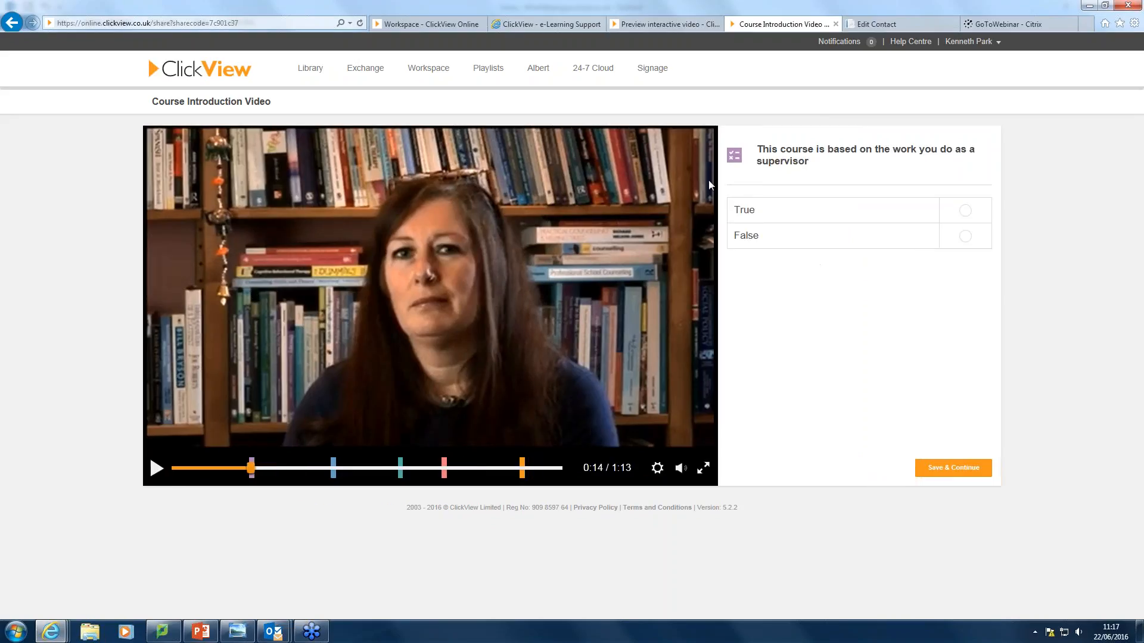
{"action": "left_click", "coordinate": [658, 24]}
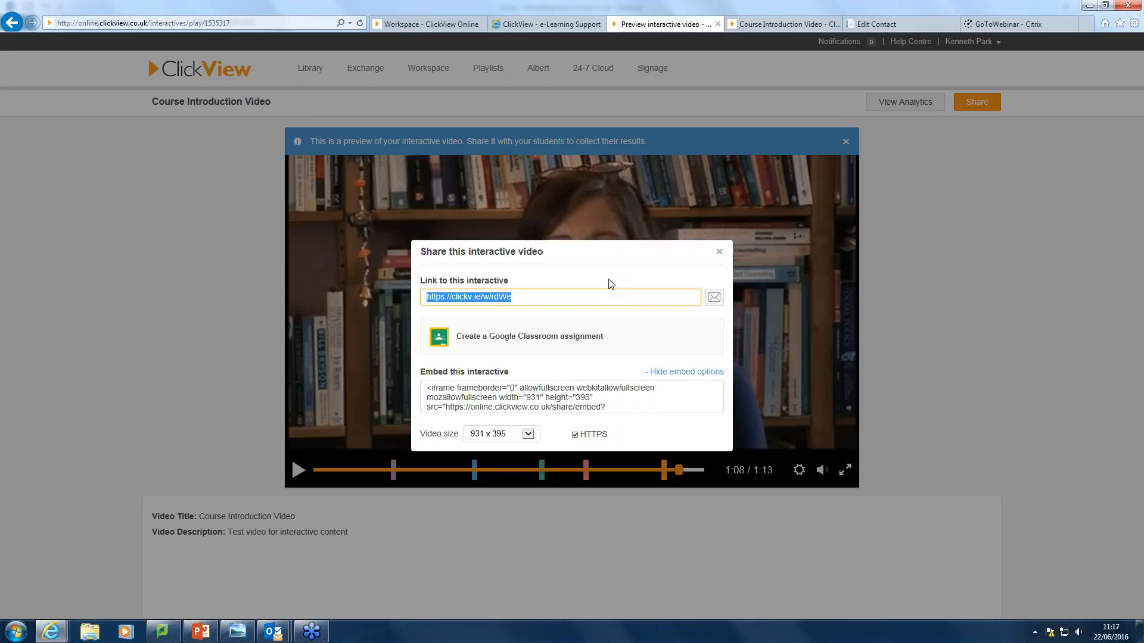
Cycle through the open browser tabs and settle on the e-Learning Support ClickView page.
{"action": "left_click", "coordinate": [528, 26]}
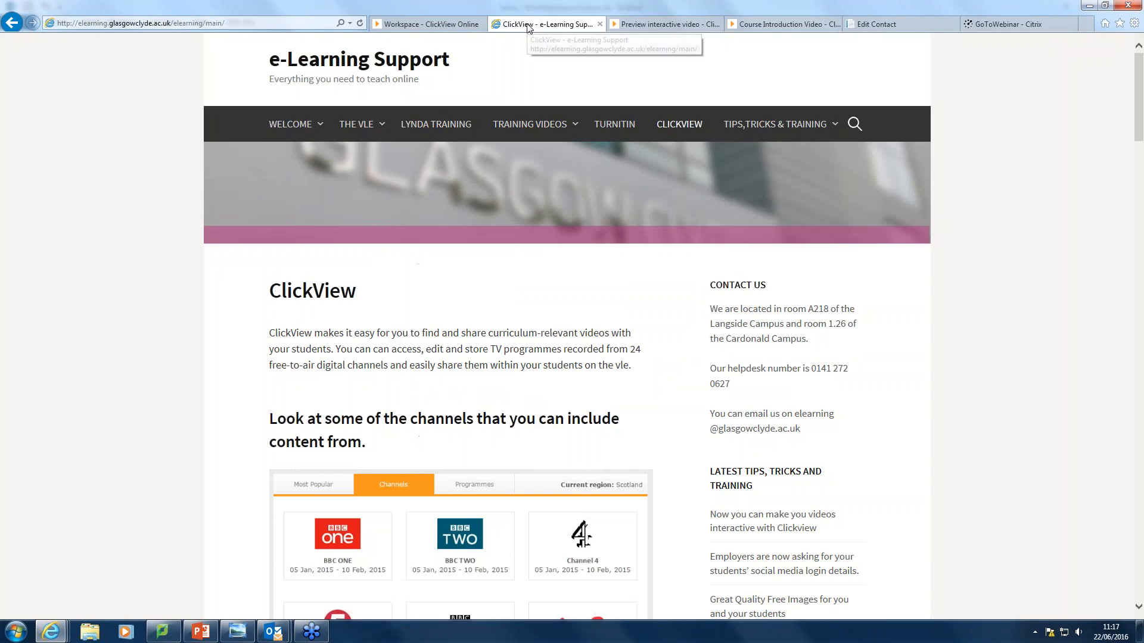
{"action": "left_click", "coordinate": [791, 26]}
{"action": "left_click", "coordinate": [862, 27]}
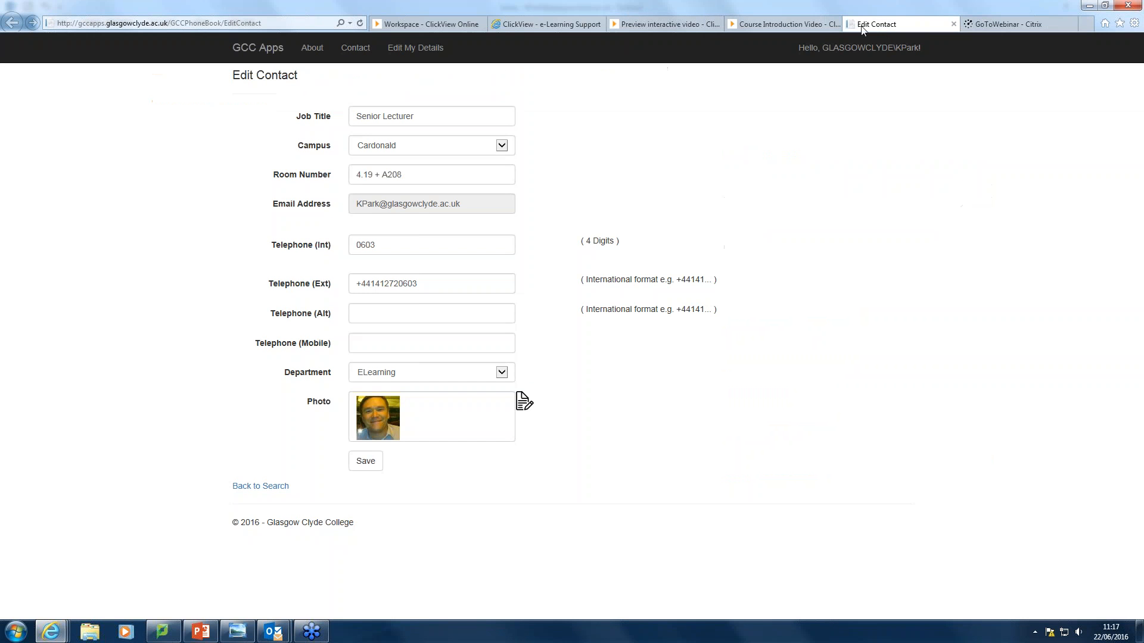
{"action": "left_click", "coordinate": [524, 25]}
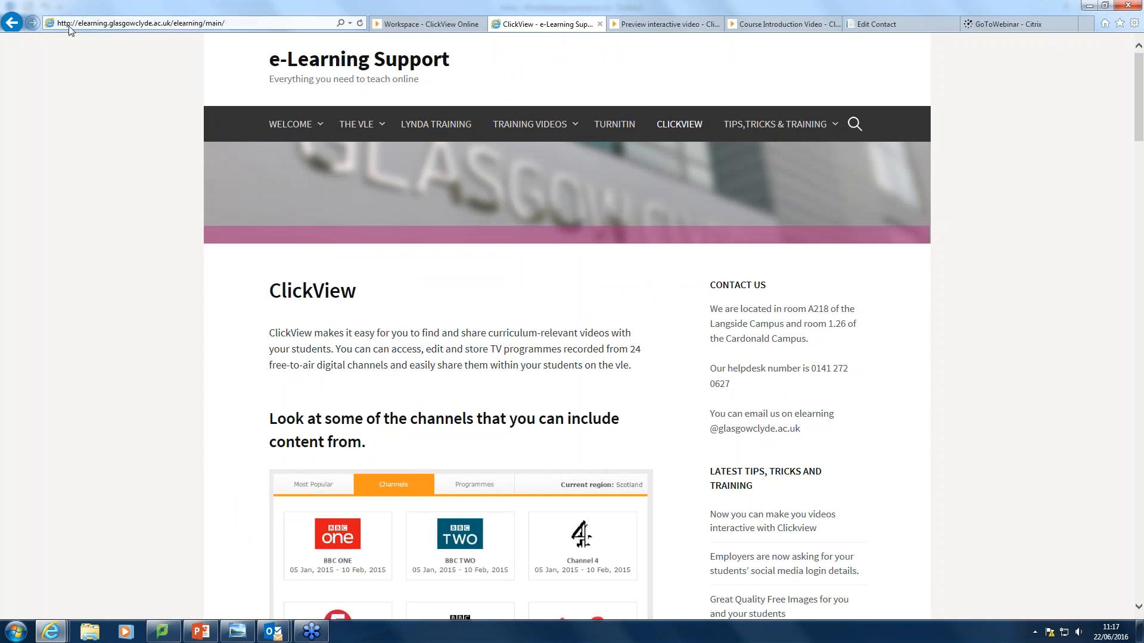
{"action": "key", "text": "ctrl+Tab"}
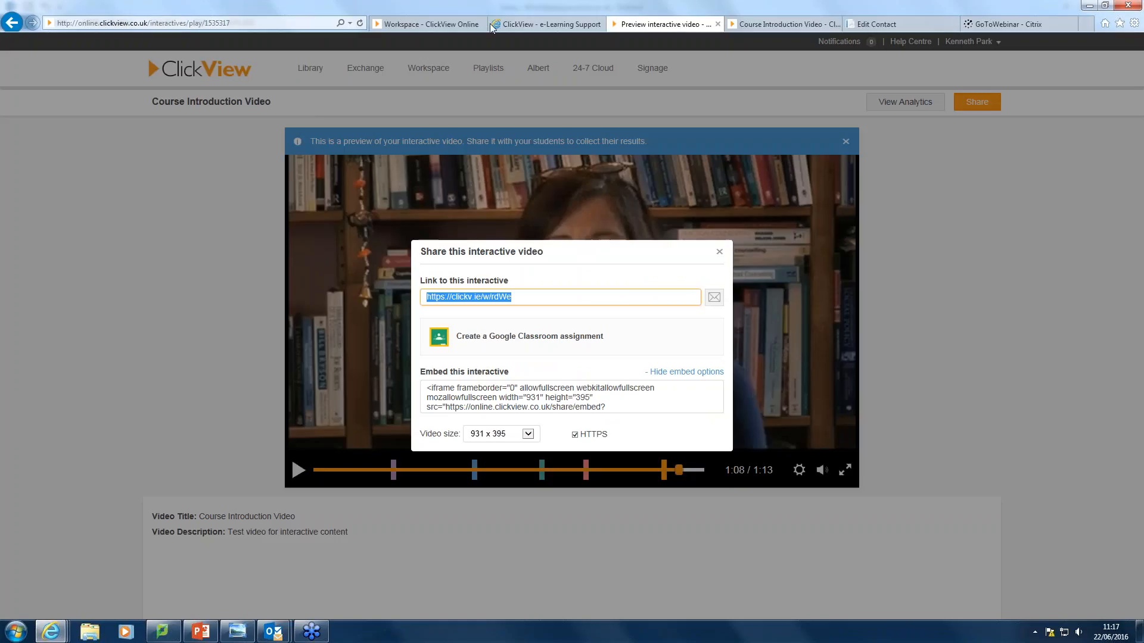
{"action": "left_click", "coordinate": [12, 23]}
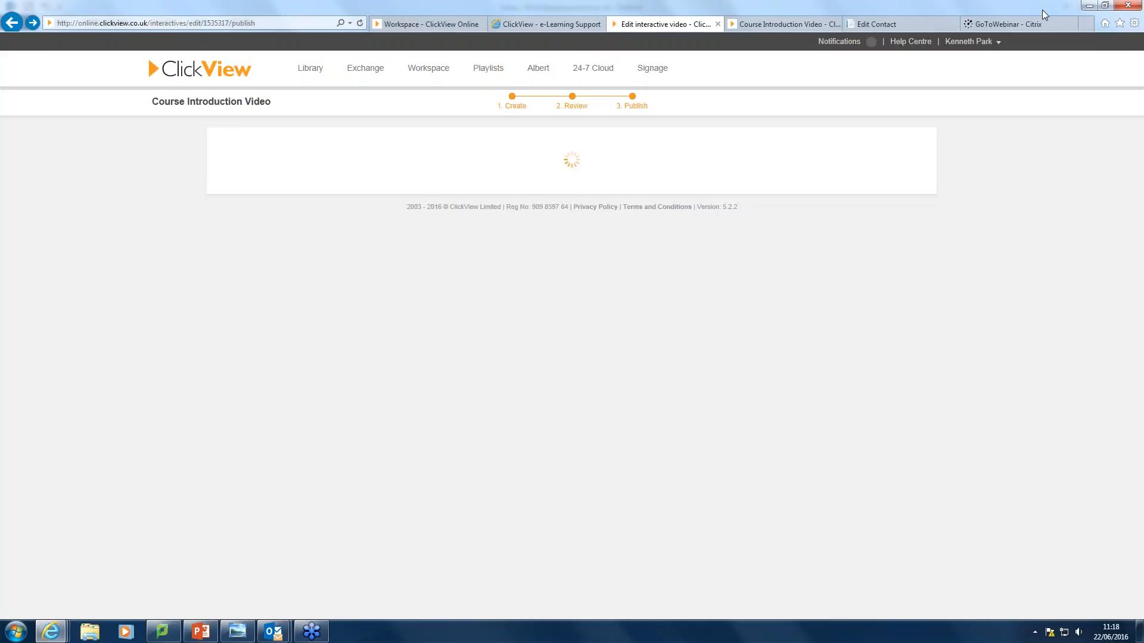
{"action": "left_click", "coordinate": [543, 23]}
Go to the VLE site via 'vle', open VLE Design - Staff Training, and turn editing on.
{"action": "left_click", "coordinate": [161, 24]}
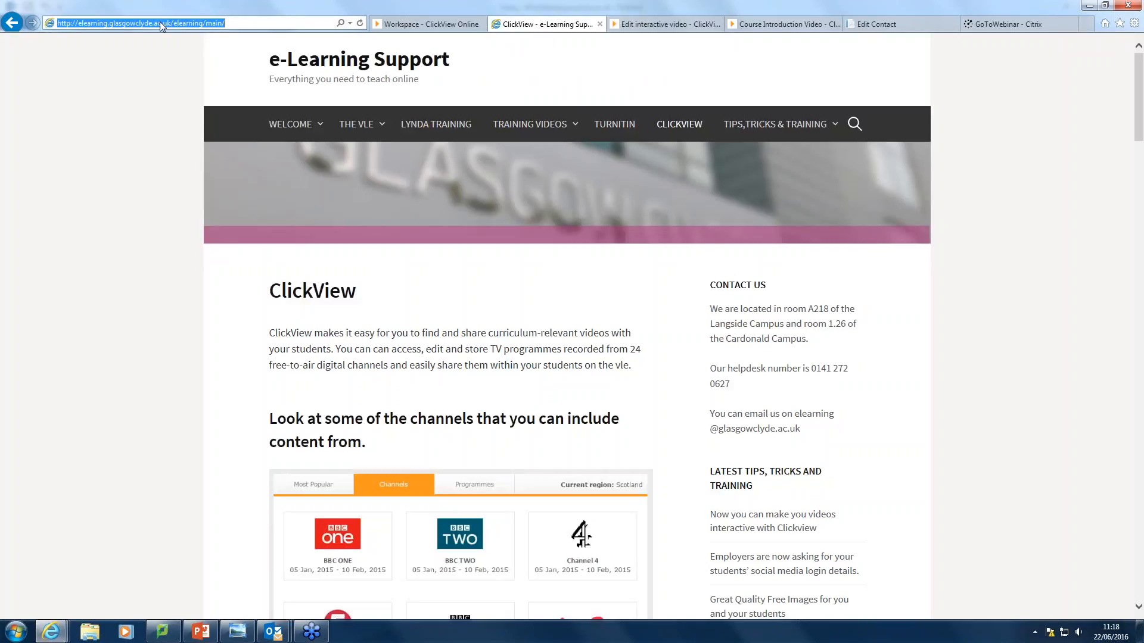
{"action": "type", "text": "vle"}
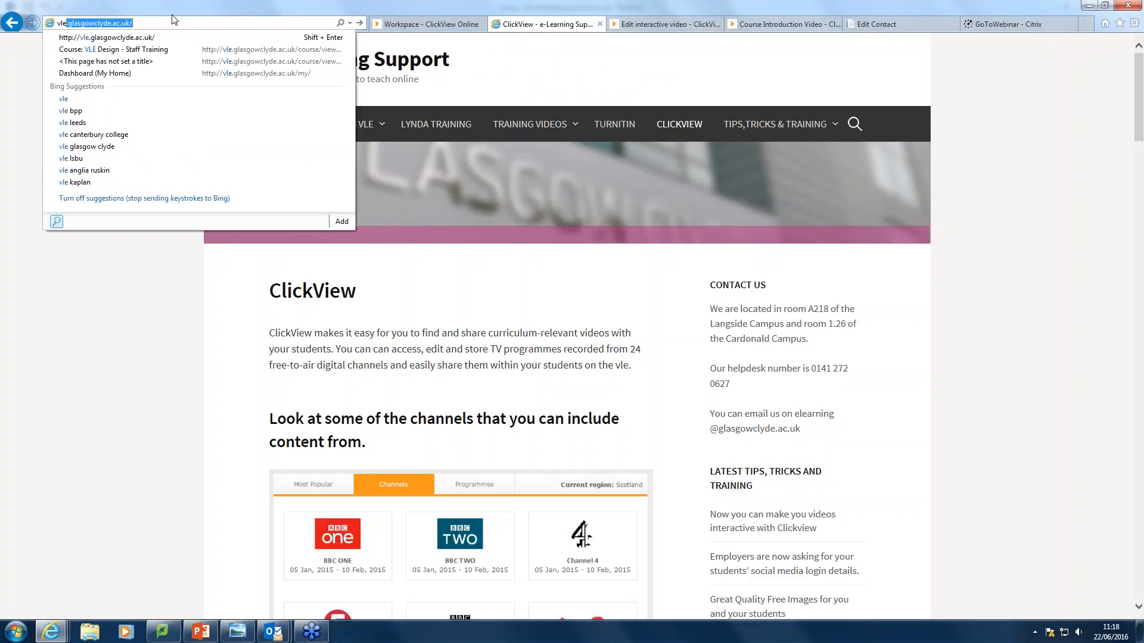
{"action": "key", "text": "Return"}
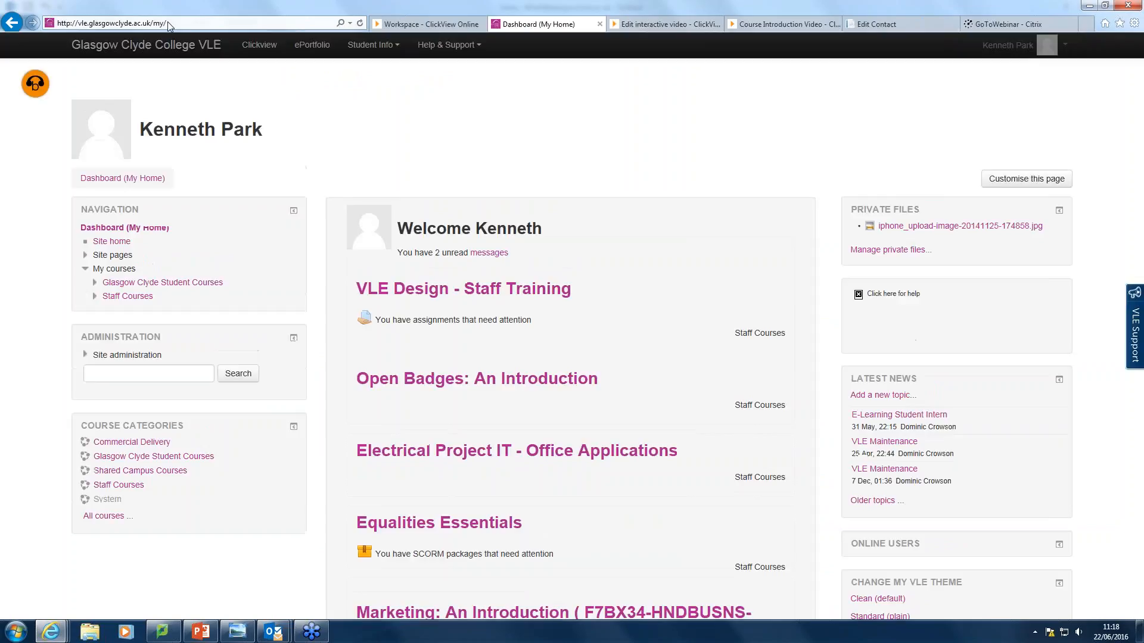
{"action": "left_click", "coordinate": [497, 290]}
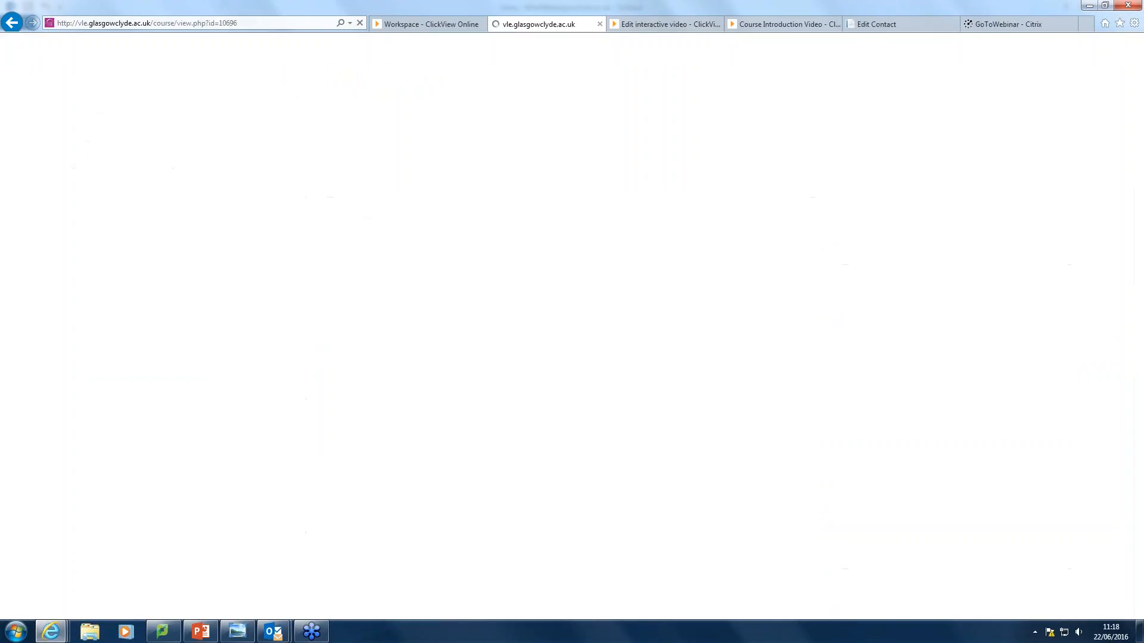
{"action": "left_click", "coordinate": [1055, 159]}
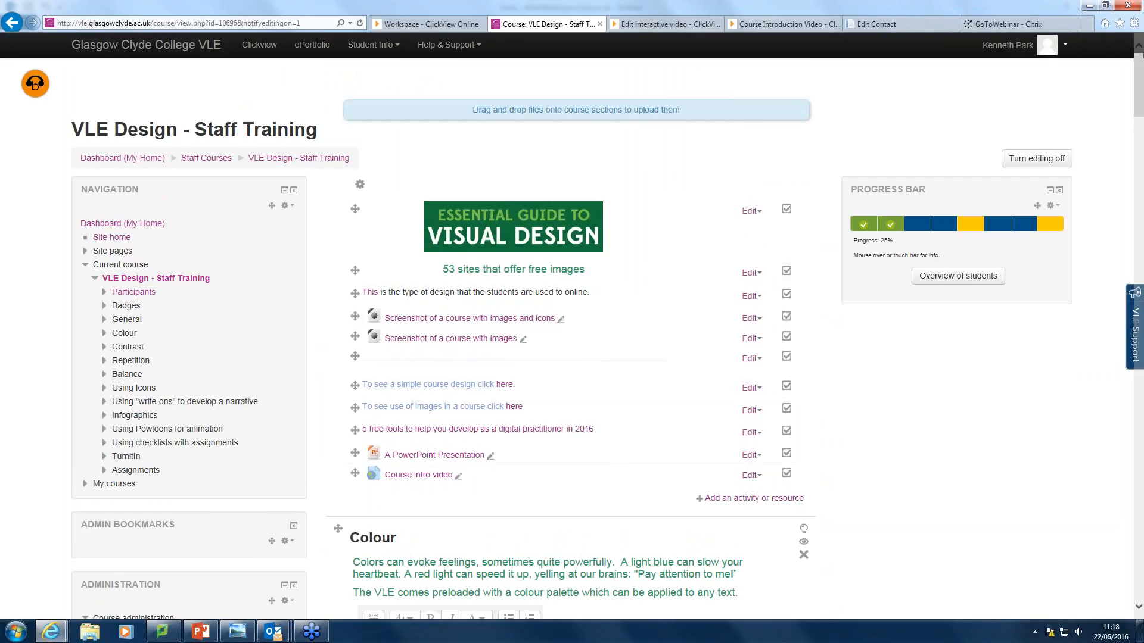
{"action": "left_click", "coordinate": [737, 500]}
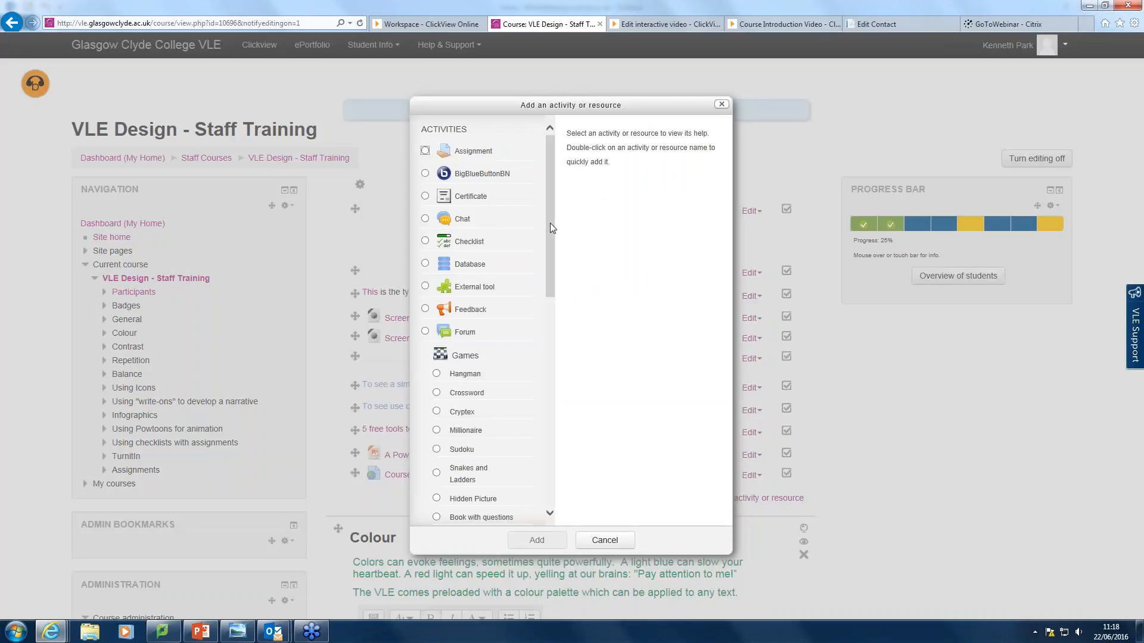
{"action": "left_click_drag", "start_coordinate": [551, 237], "coordinate": [537, 365]}
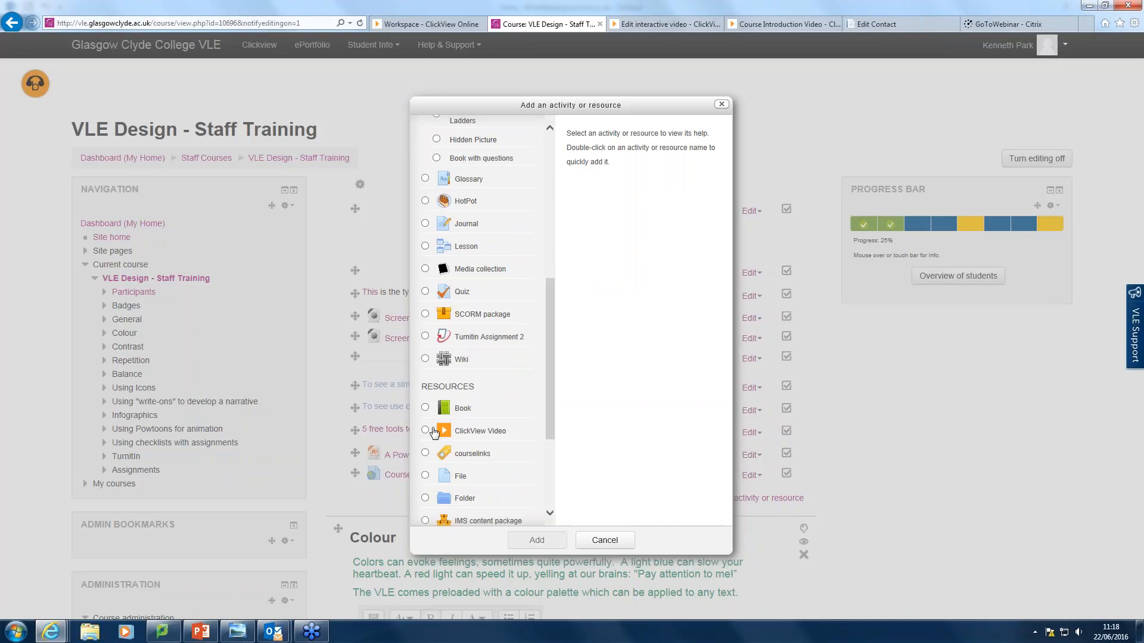
{"action": "left_click", "coordinate": [425, 431]}
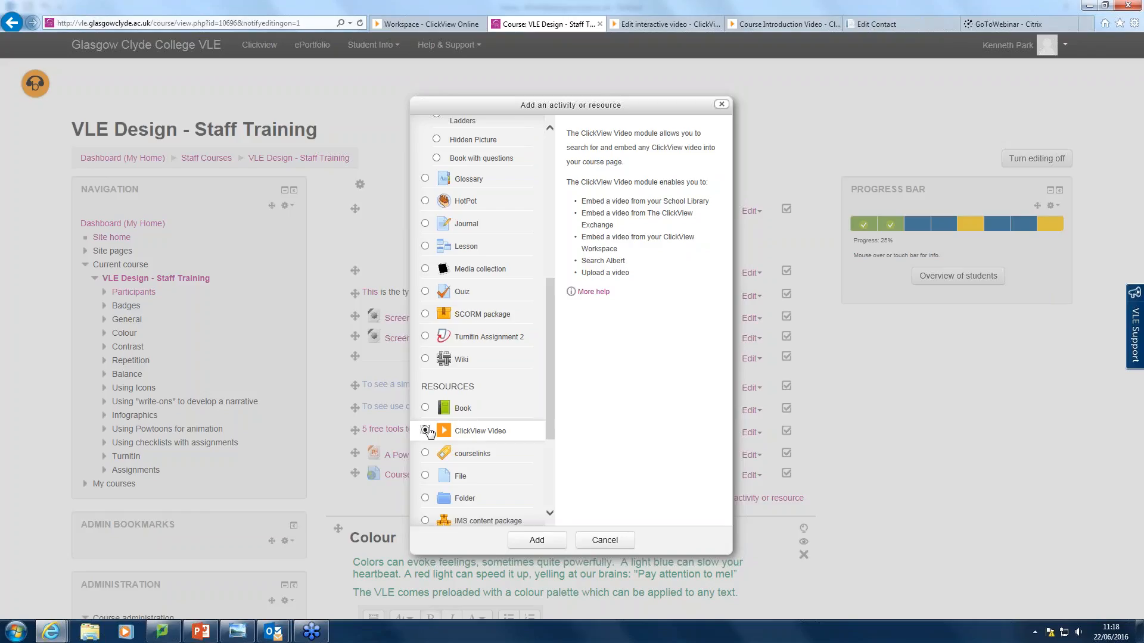
{"action": "left_click", "coordinate": [722, 105]}
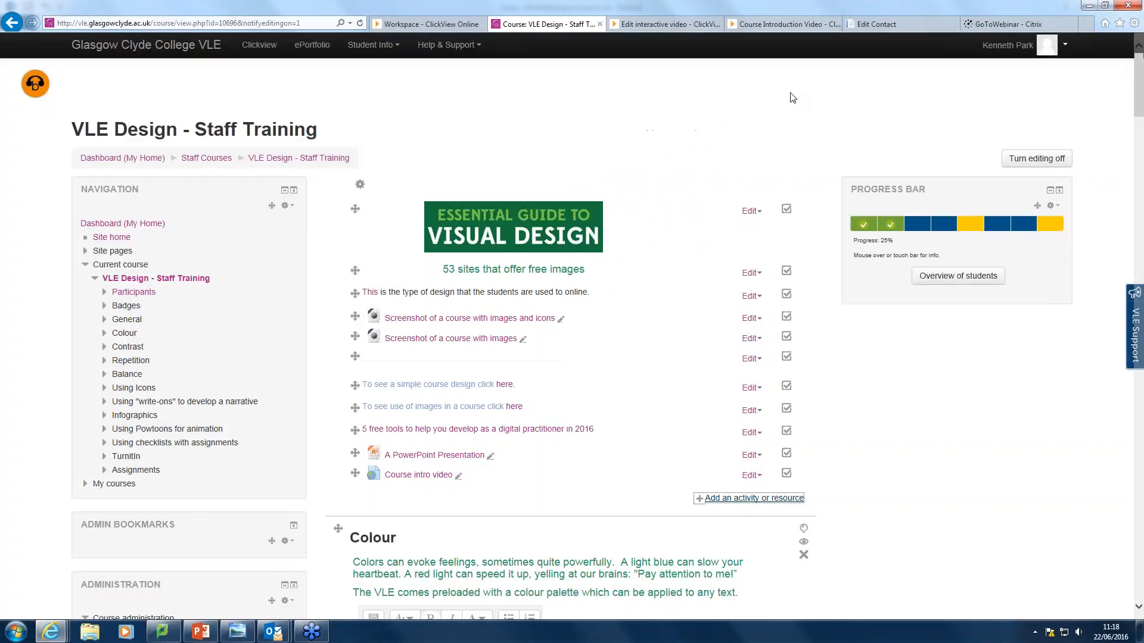